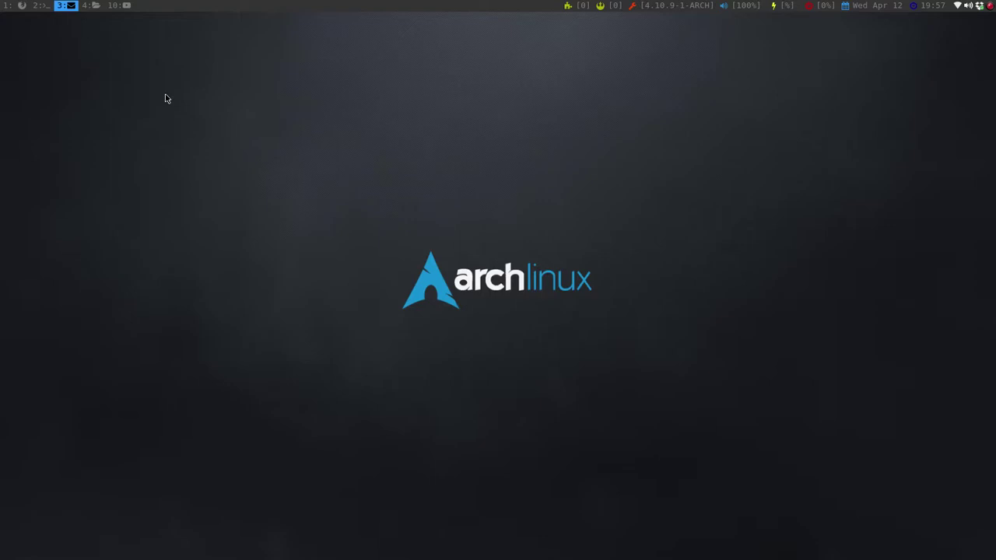
- Switch to workspace 1, where qutebrowser shows its quickstart page of basic keybindings
key("super+1")
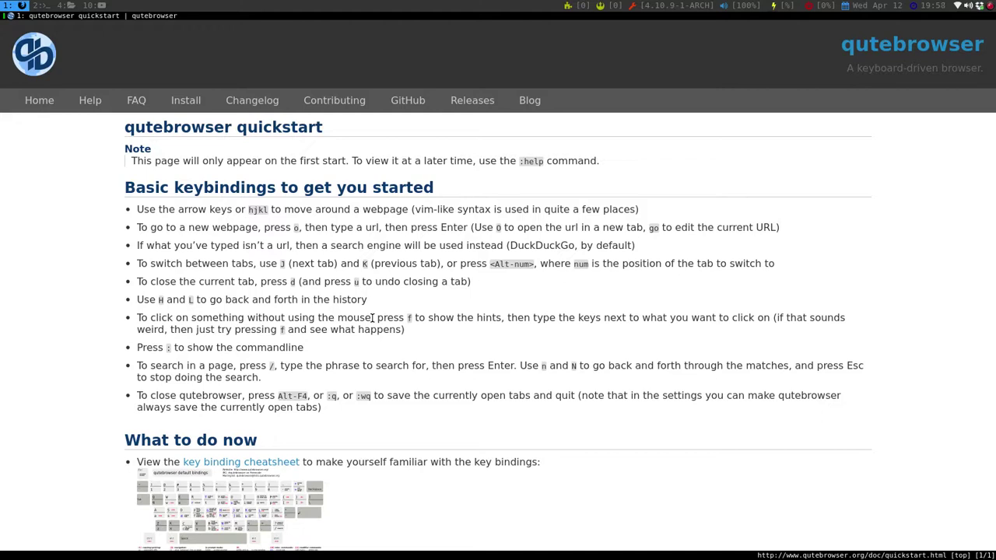
scroll(371, 317, "down", 4)
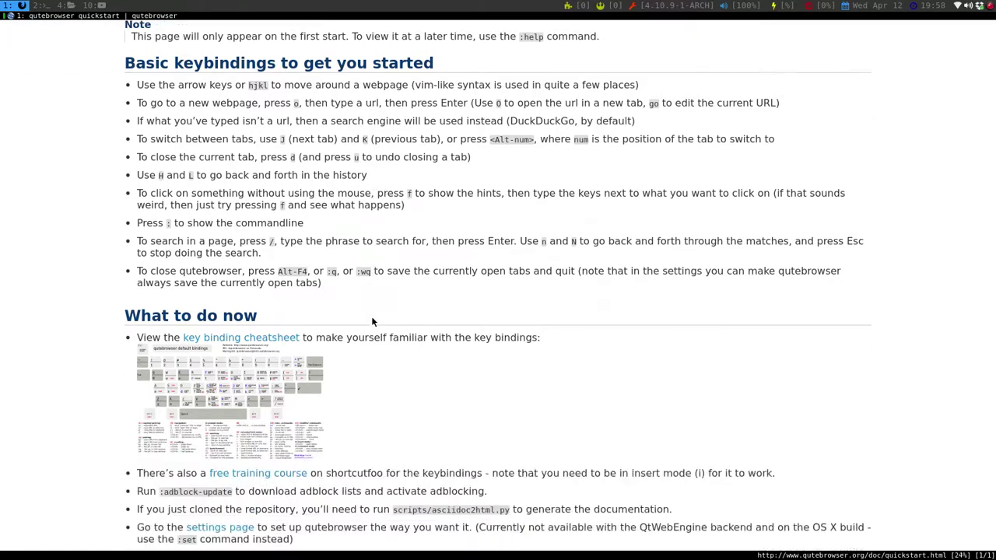
scroll(371, 317, "up", 3)
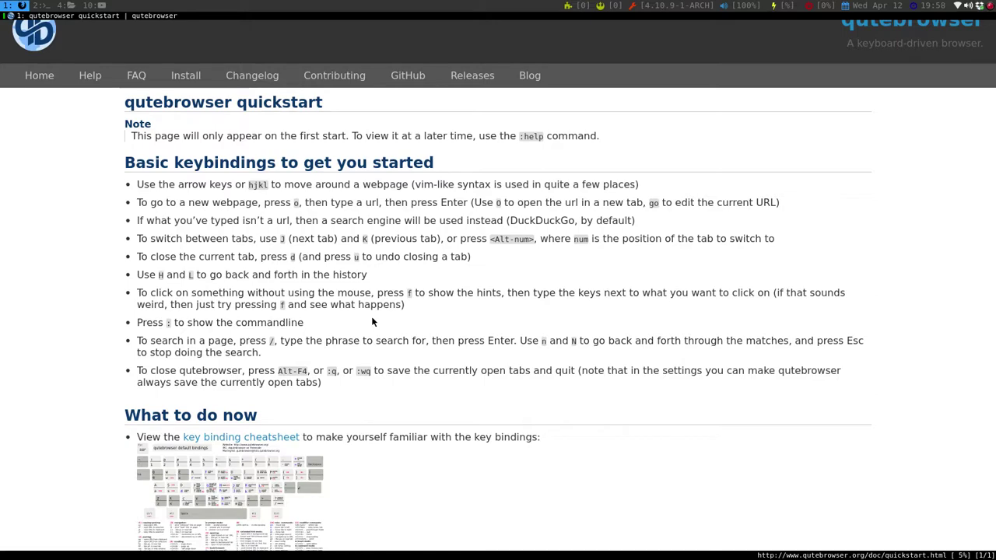
key("shift+o")
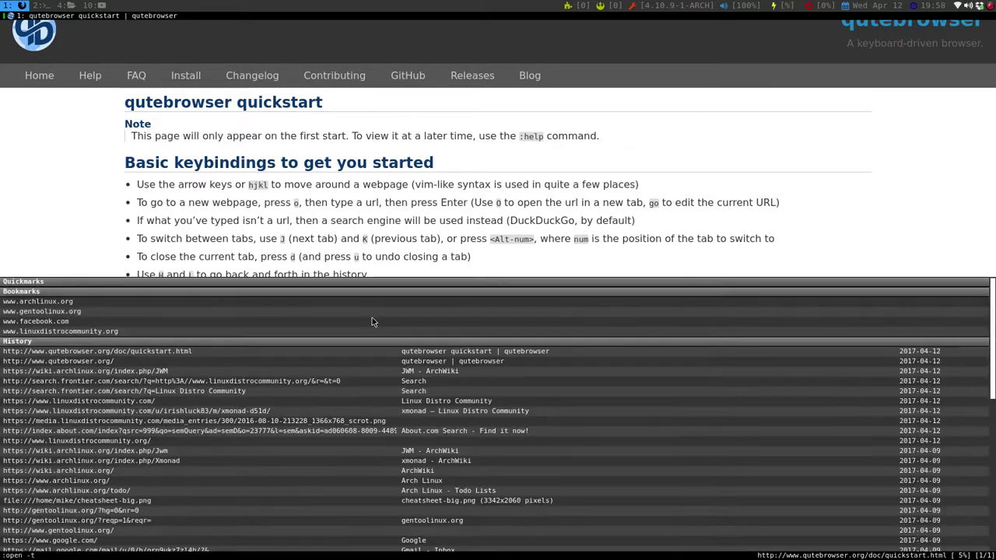
key("Tab")
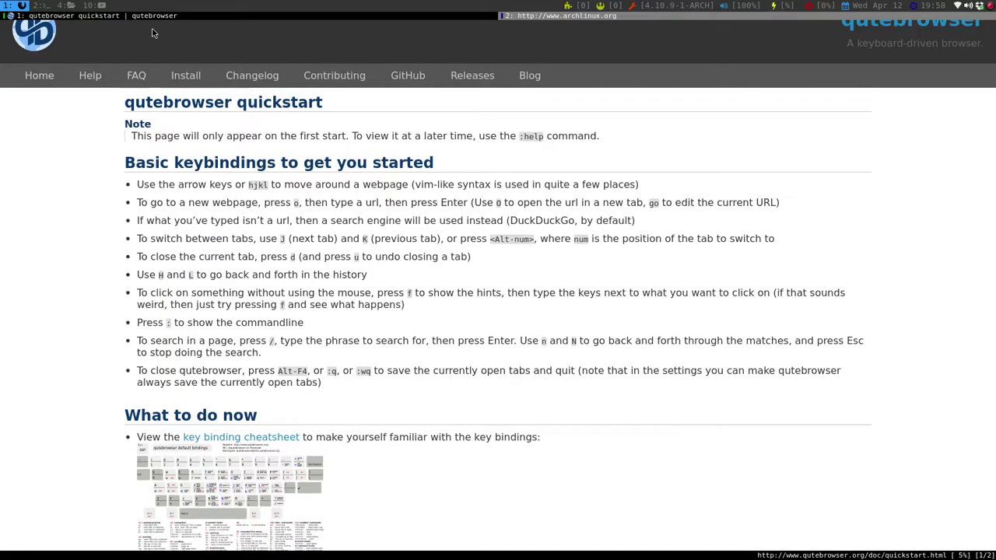
key("shift+l")
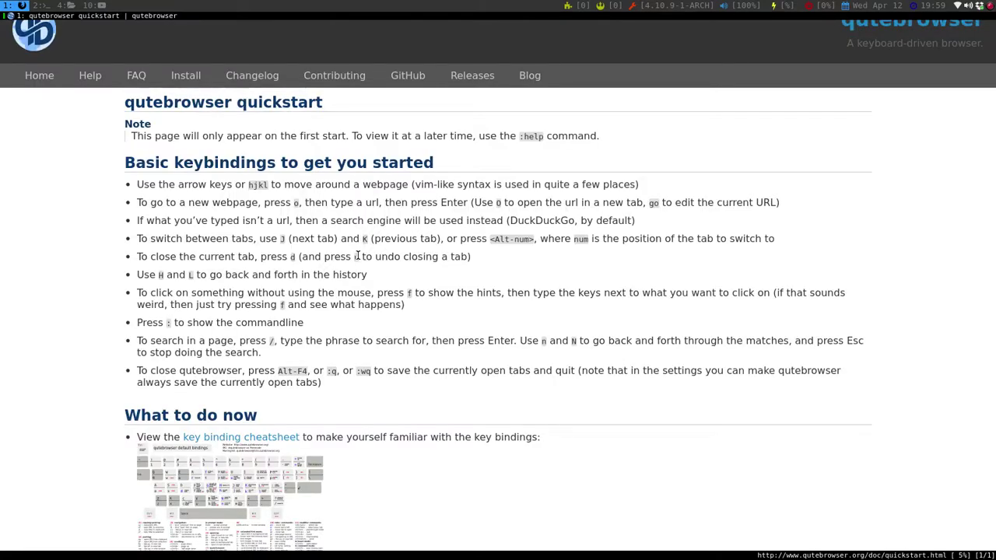
key("u")
scroll(452, 250, "down", 3)
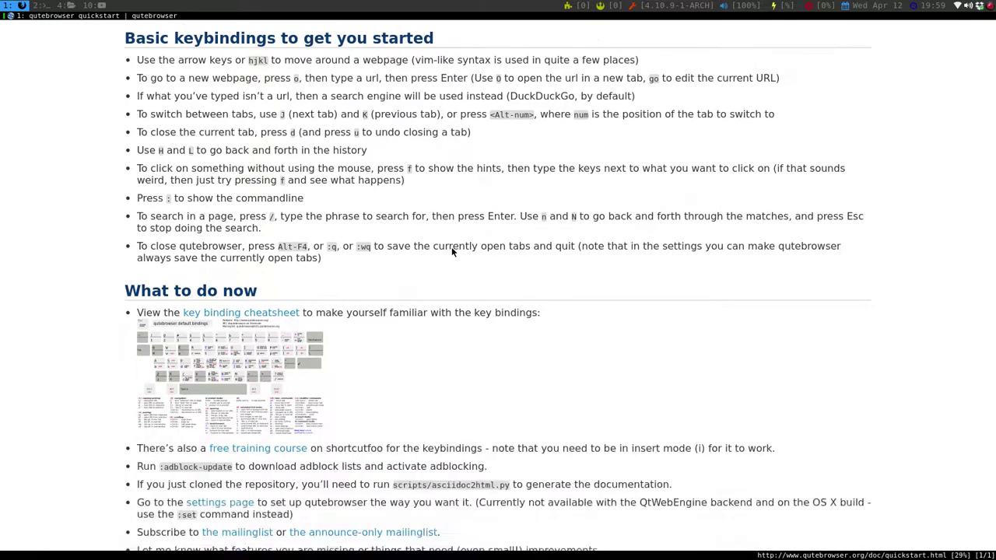
scroll(452, 249, "down", 4)
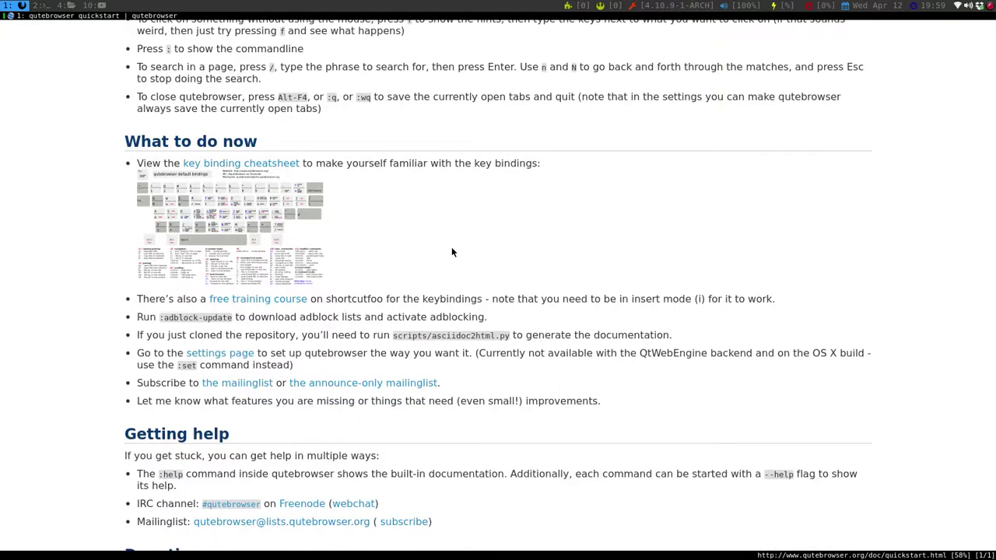
key("o")
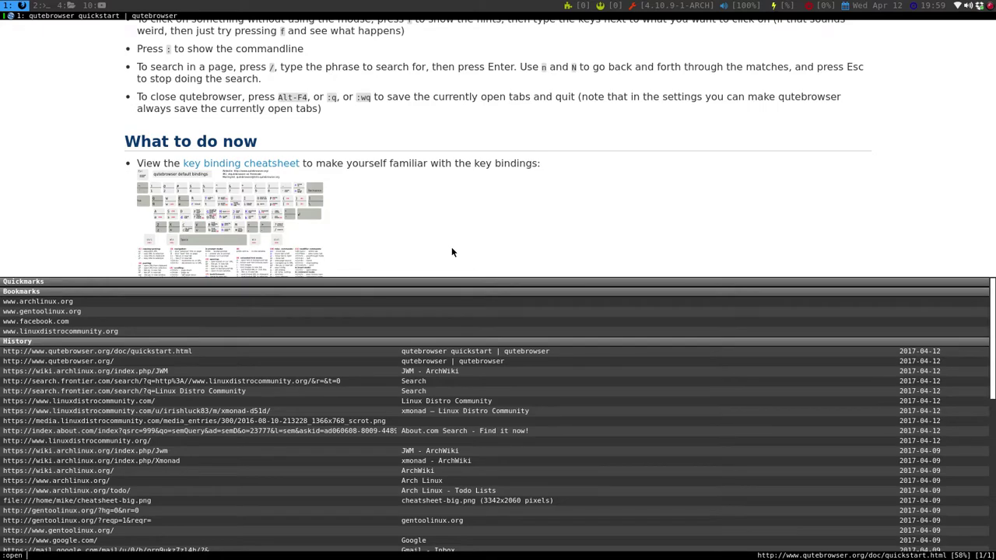
type("www.")
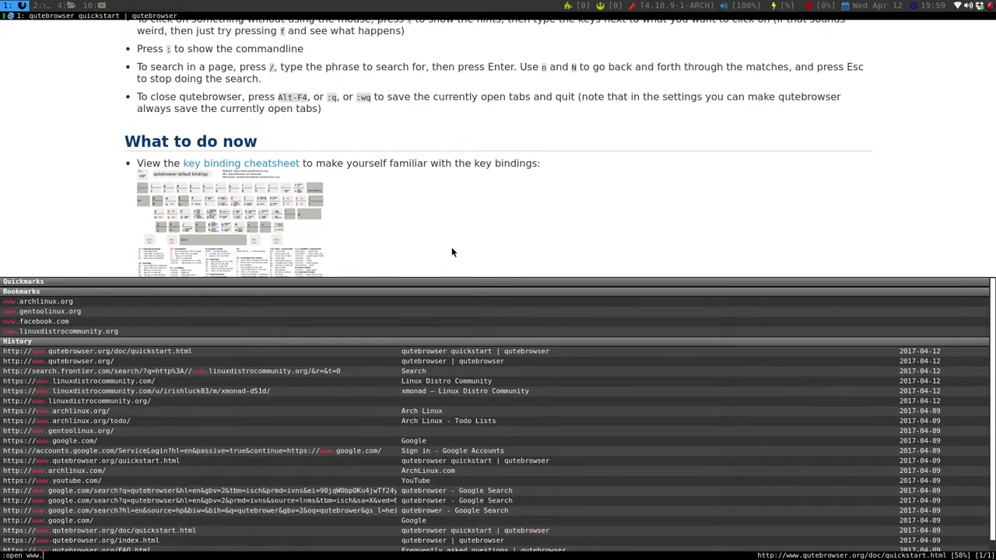
type("google.com")
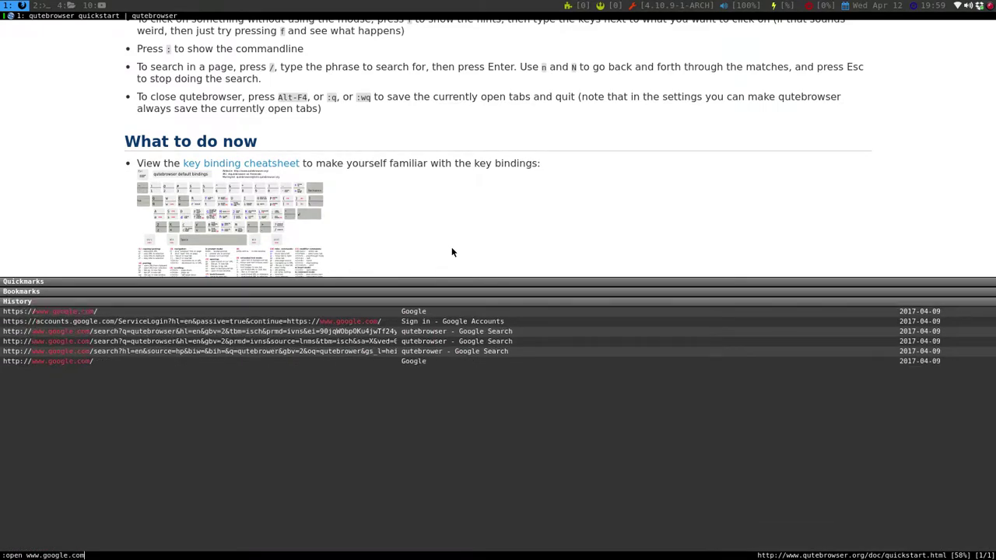
key("Return")
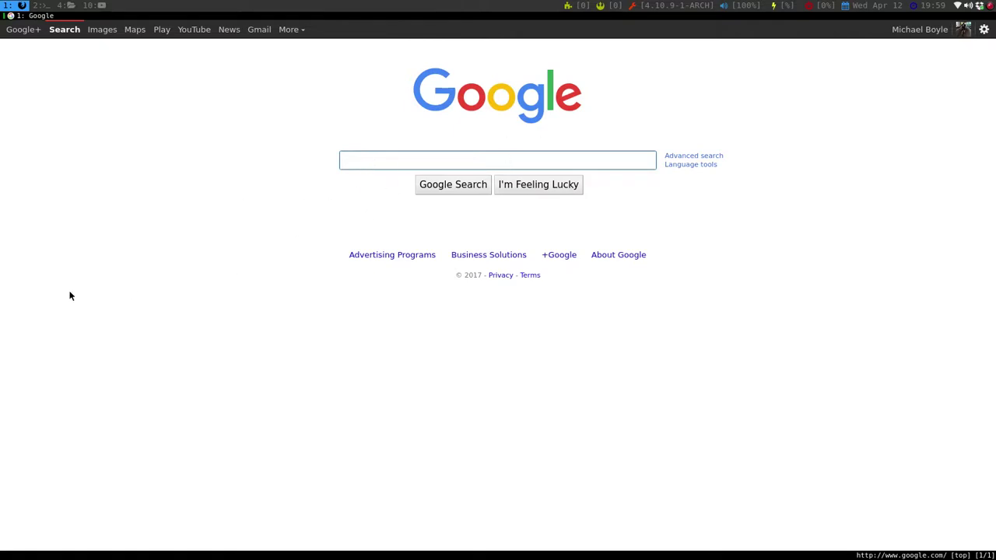
type("f")
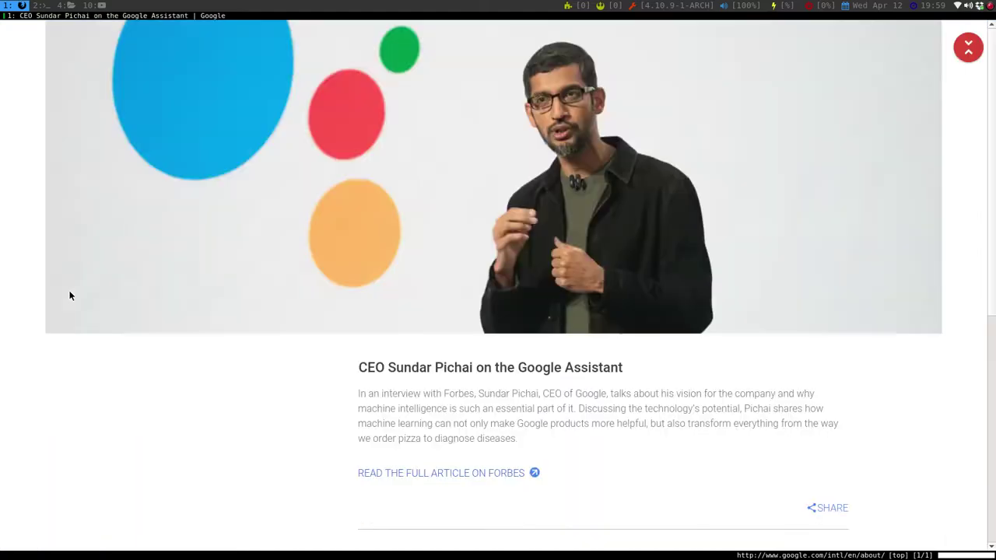
type("H")
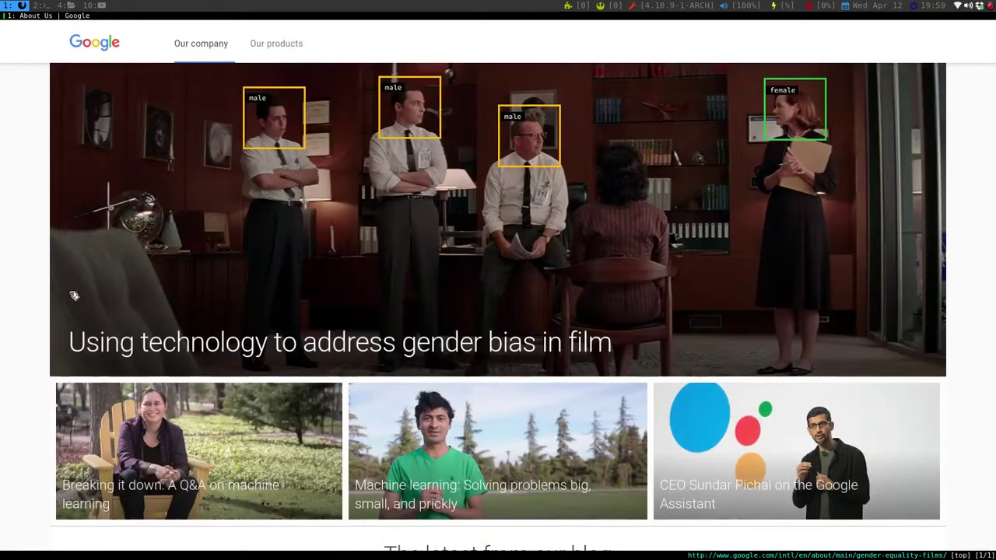
type("H")
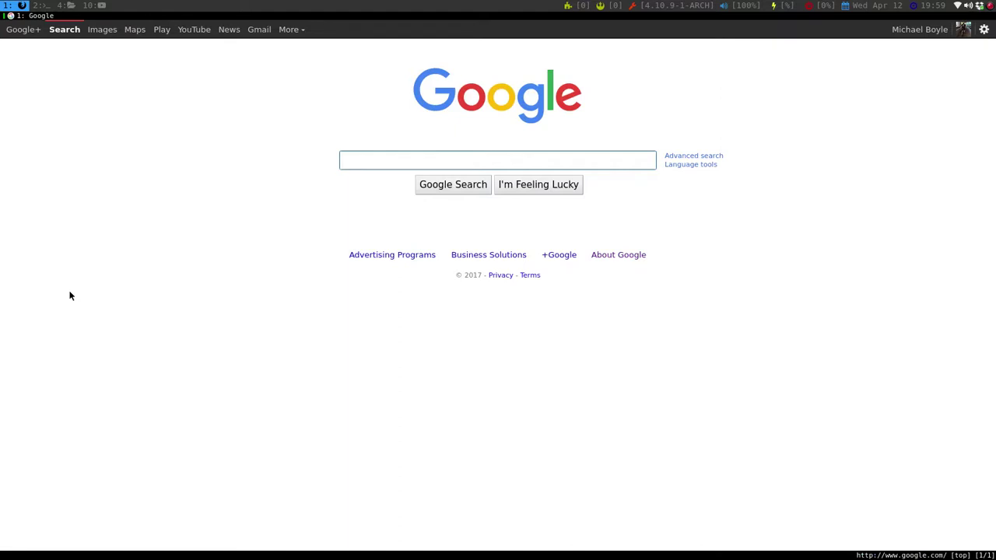
- Search Google for 'qutebrowser' from the page's search box
key("g")
key("i")
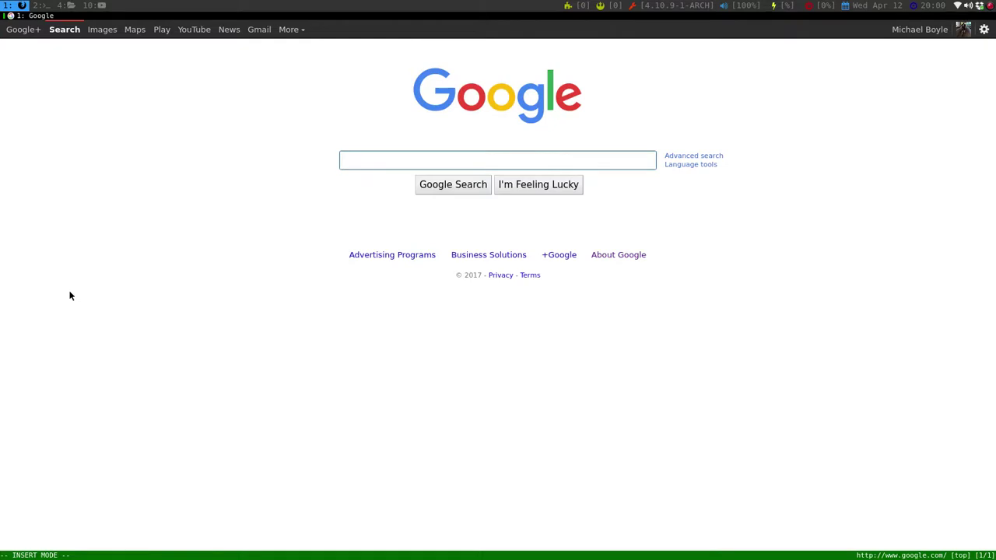
key("Escape")
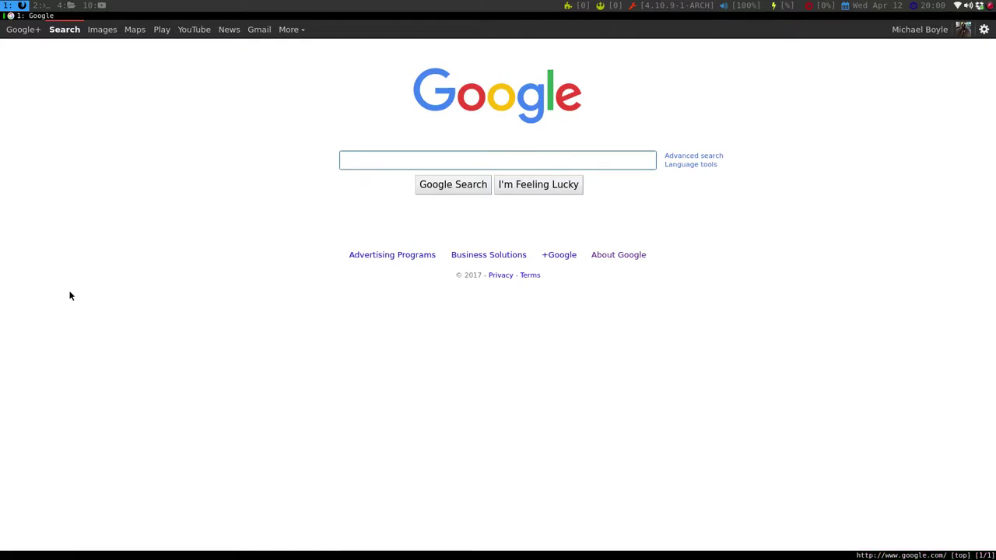
key("f")
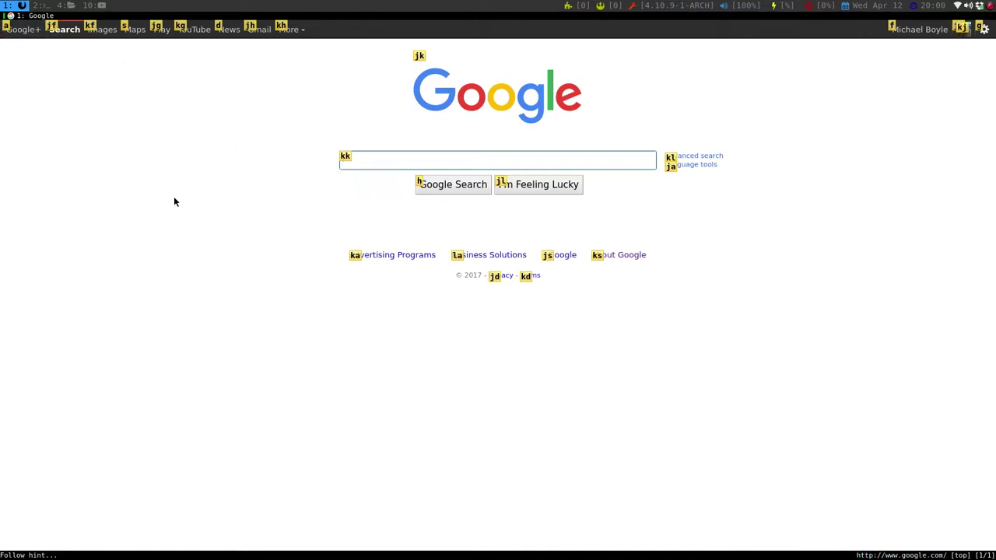
key("k")
key("k")
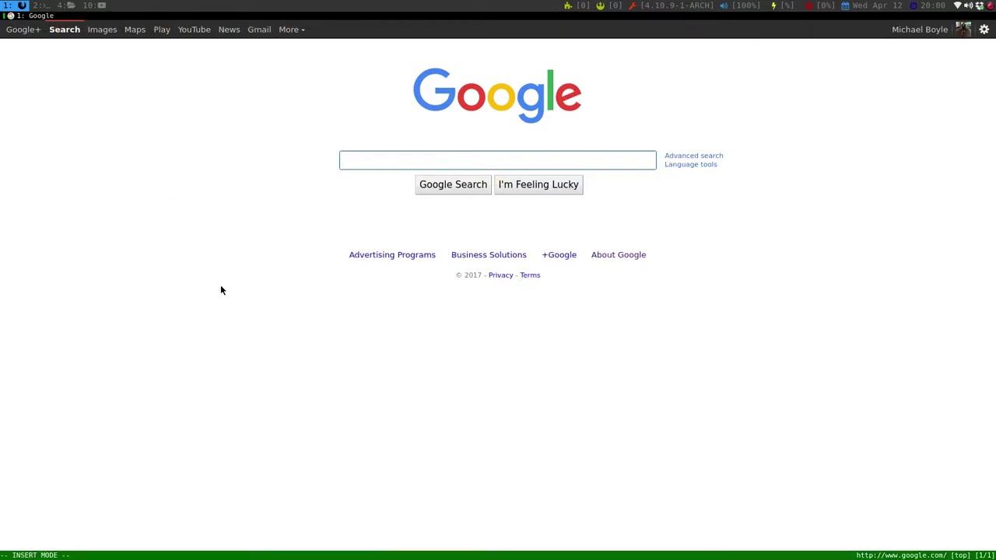
type("qut")
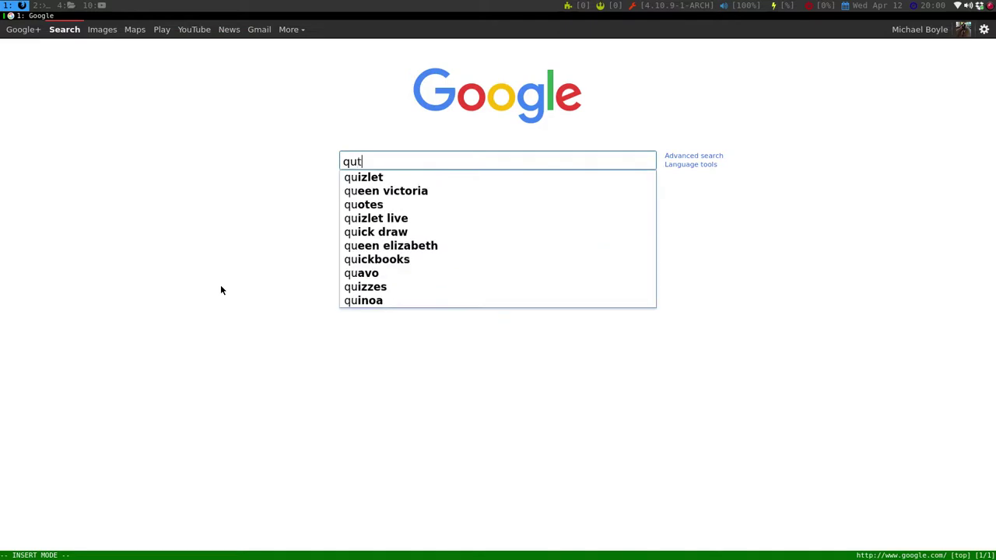
type("ebrower")
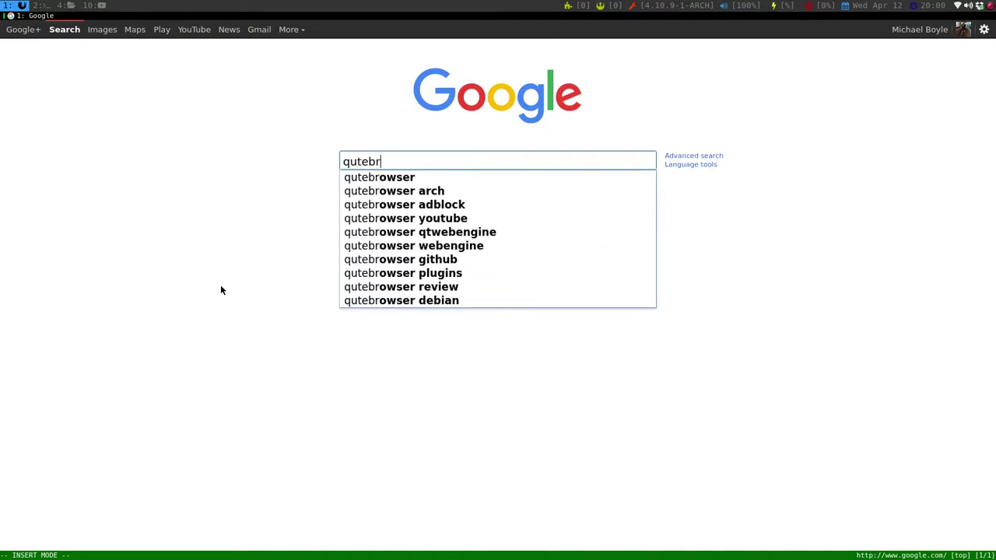
key("BackSpace")
key("BackSpace")
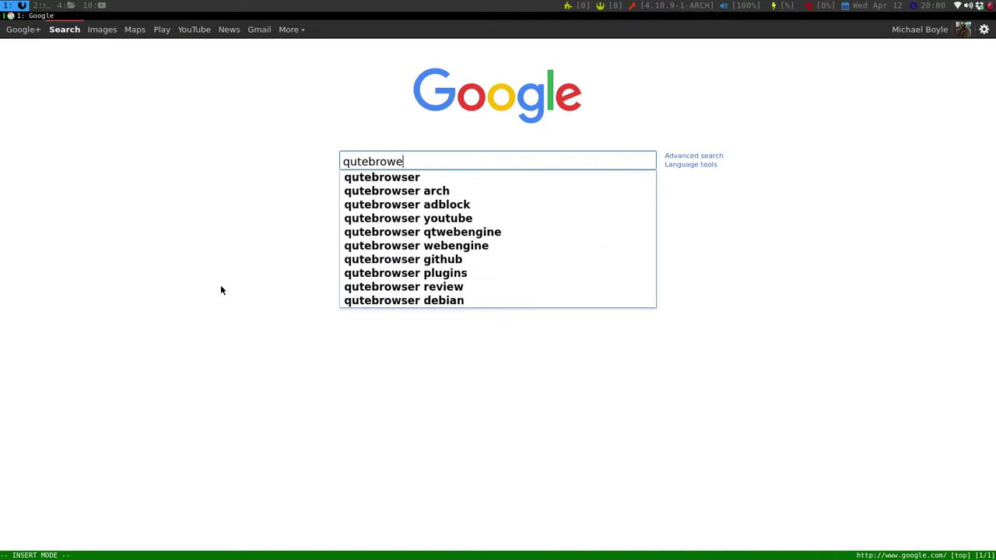
type("ser")
key("Return")
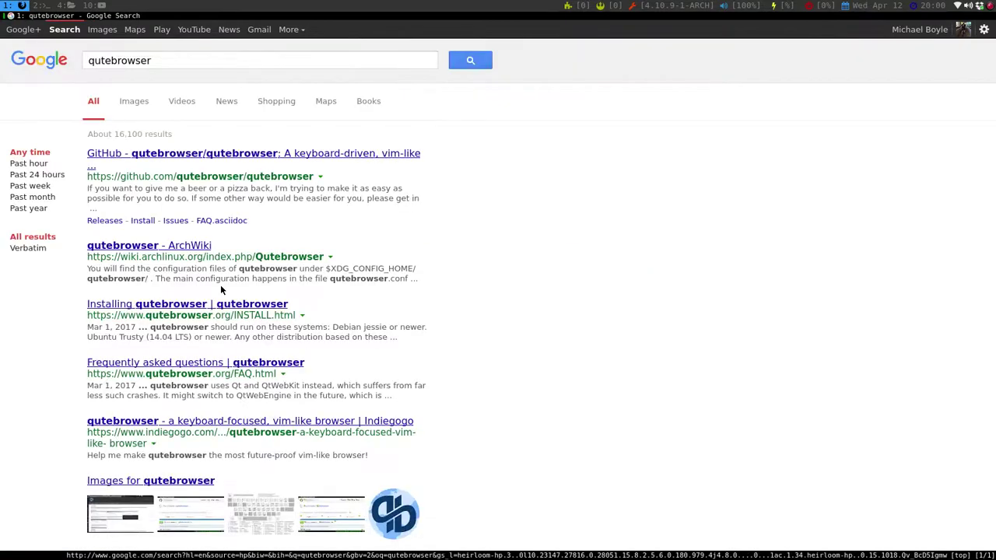
- Visit the ArchWiki qutebrowser result, then return to the Google results
scroll(220, 290, "down", 3)
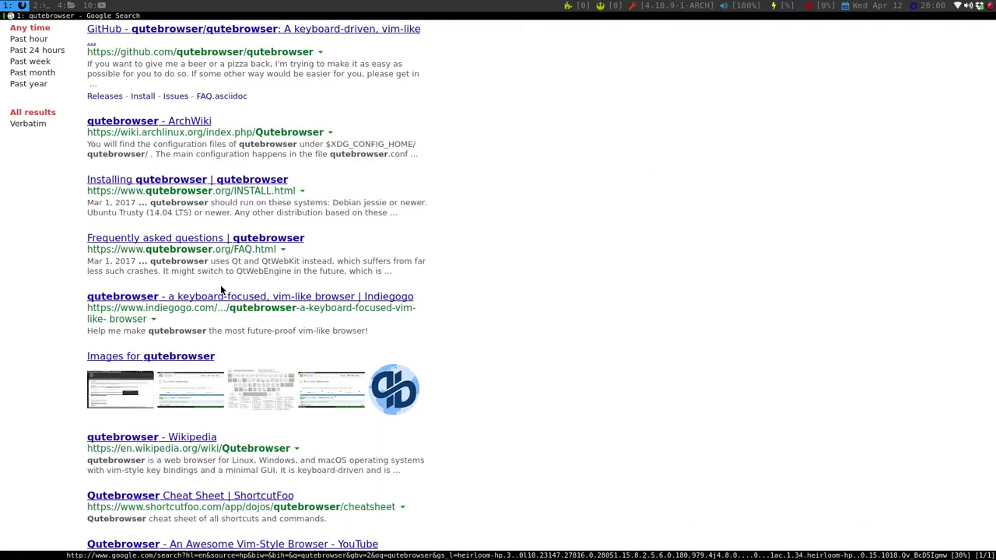
scroll(220, 290, "up", 3)
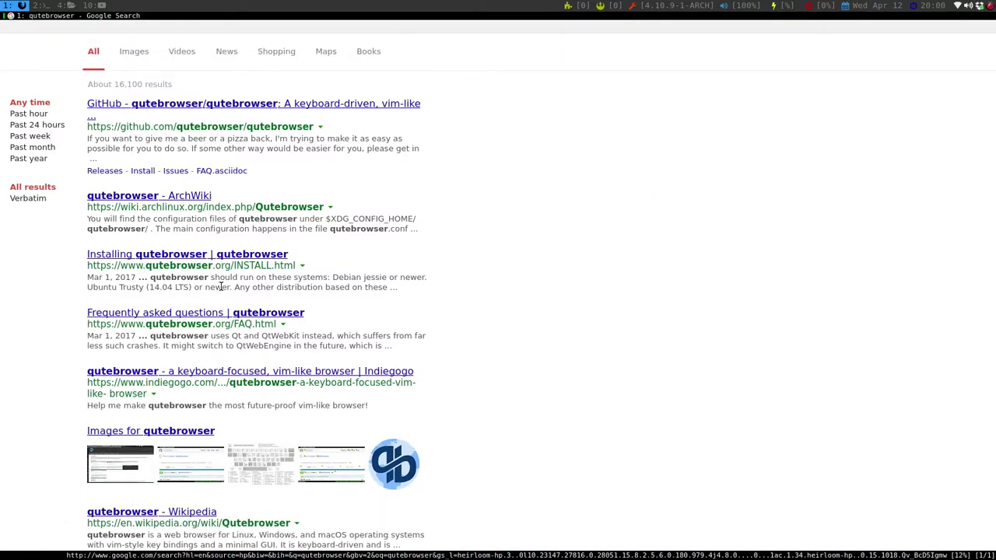
key("f")
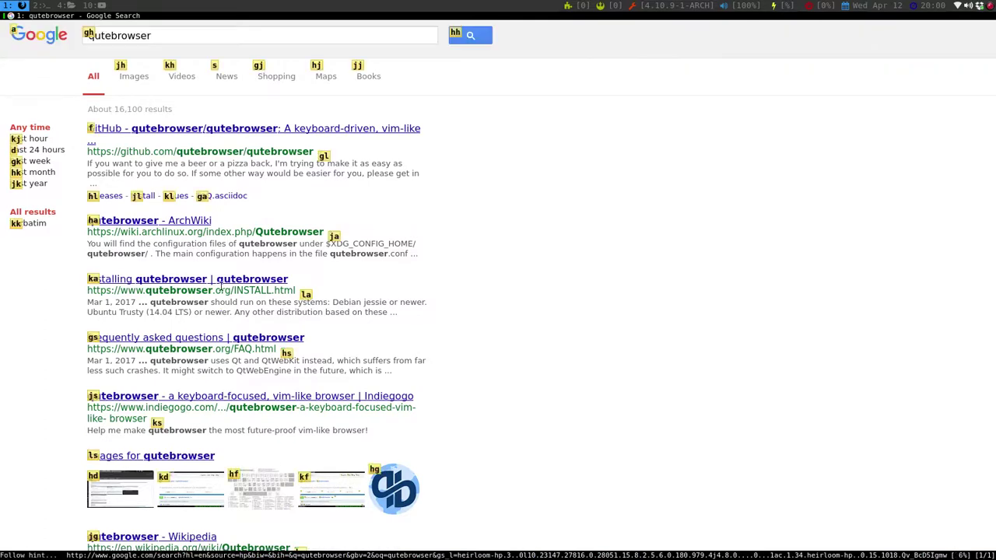
key("Escape")
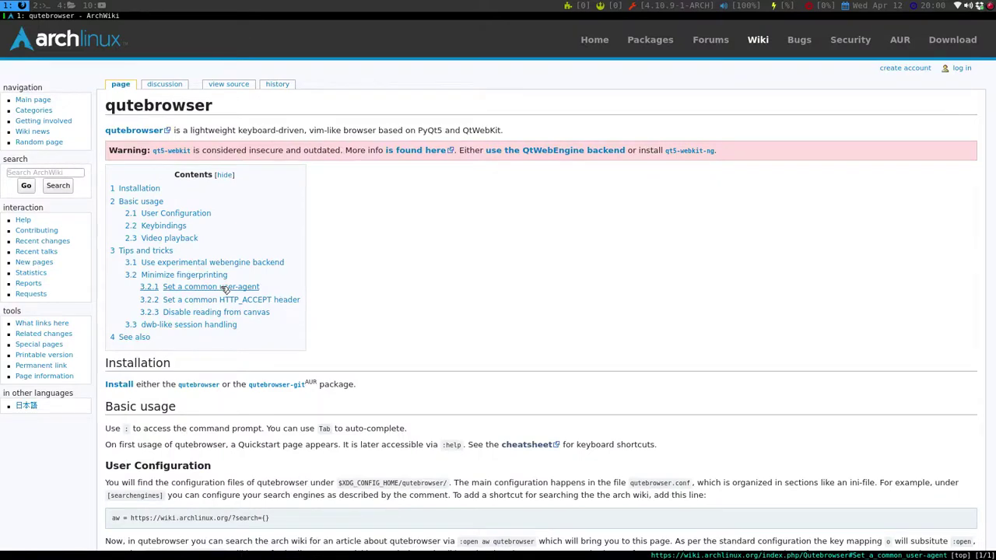
key("shift+h")
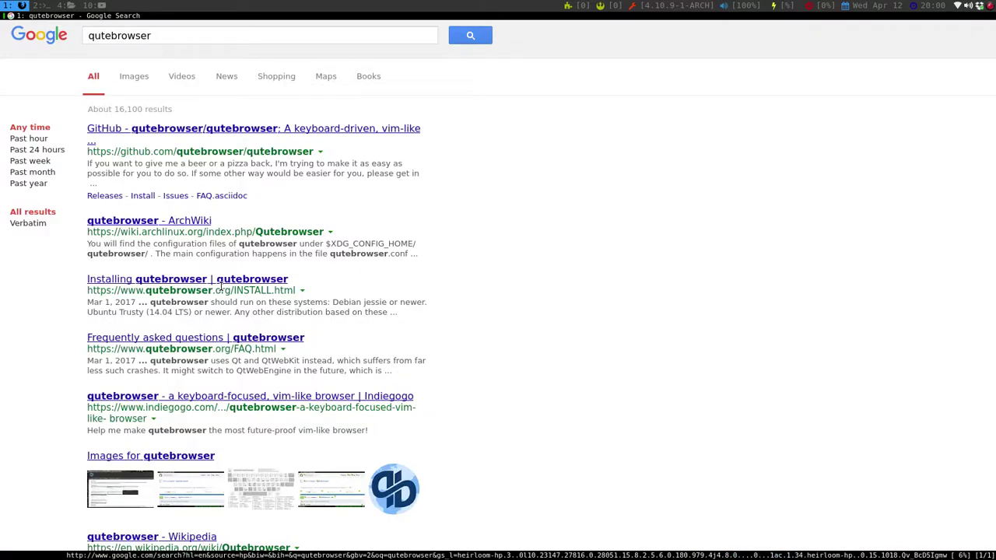
- Switch the qutebrowser search to Google Images results
key("f")
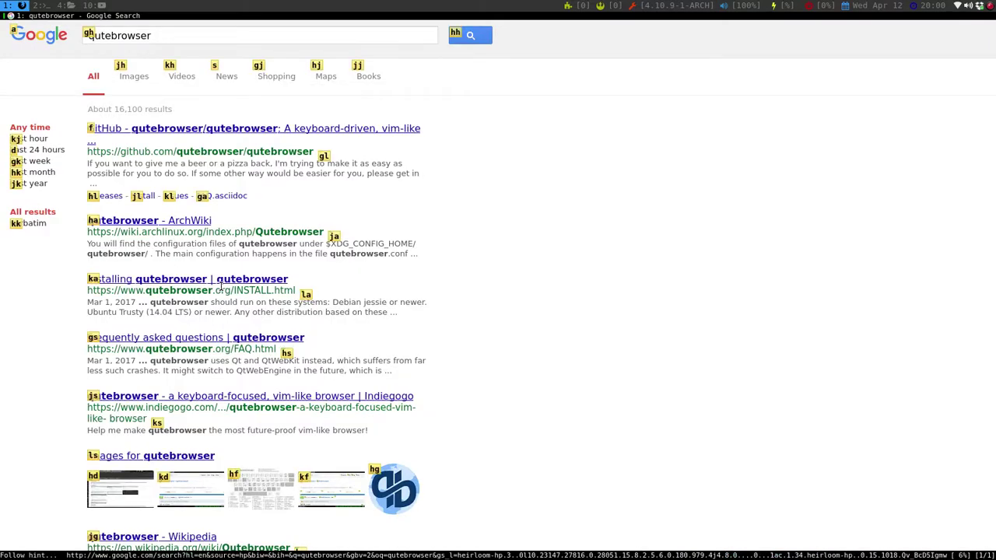
key("j")
key("h")
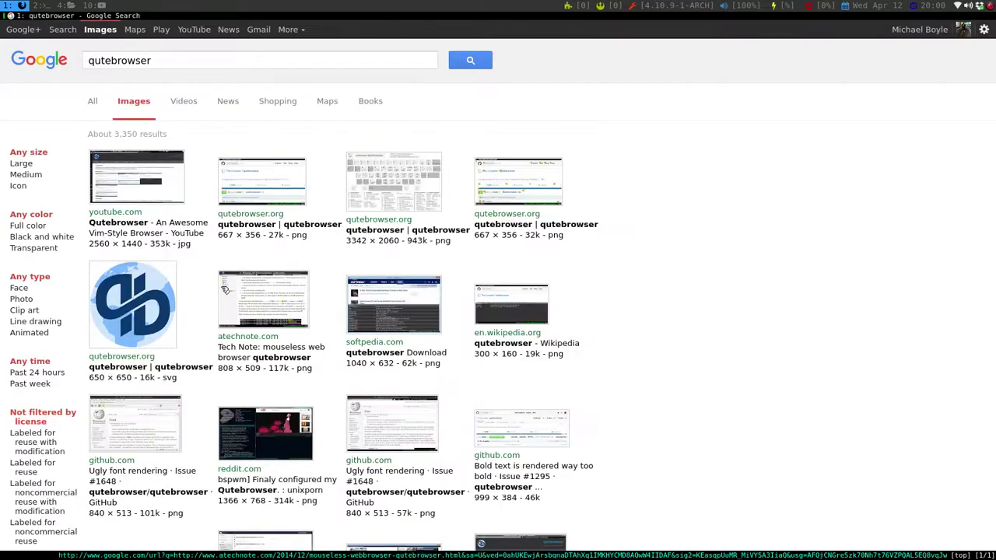
key("f")
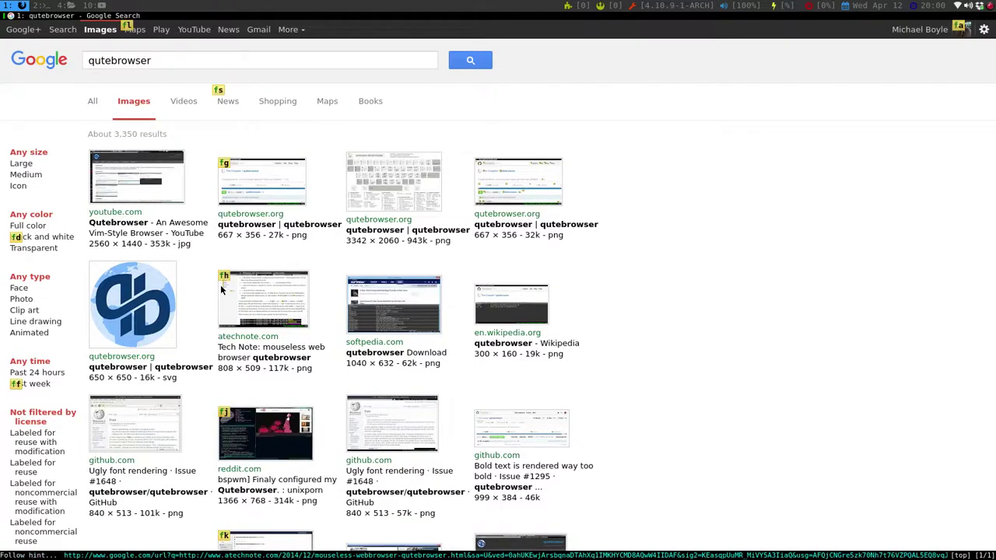
key("Escape")
key("j")
key("j")
key("j")
key("j")
key("j")
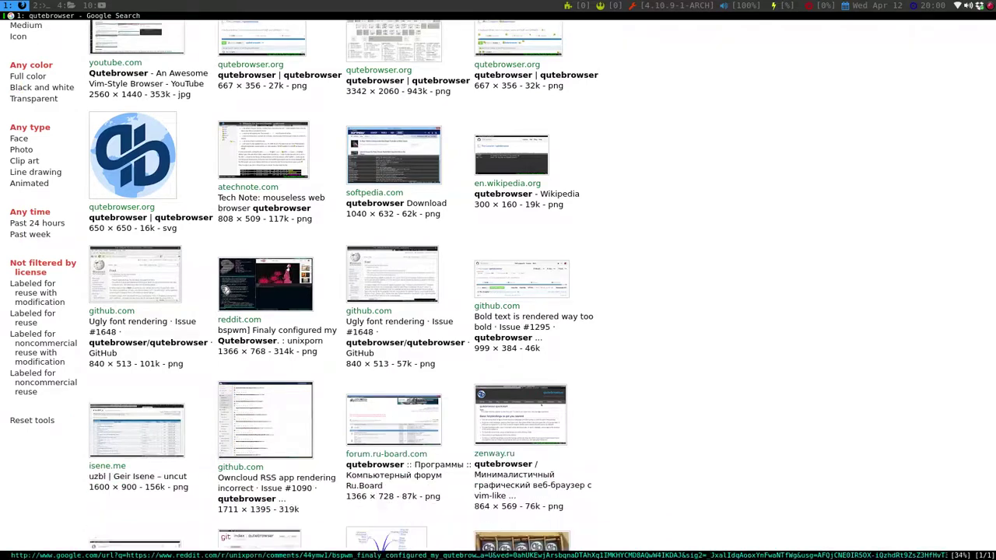
key("k")
key("k")
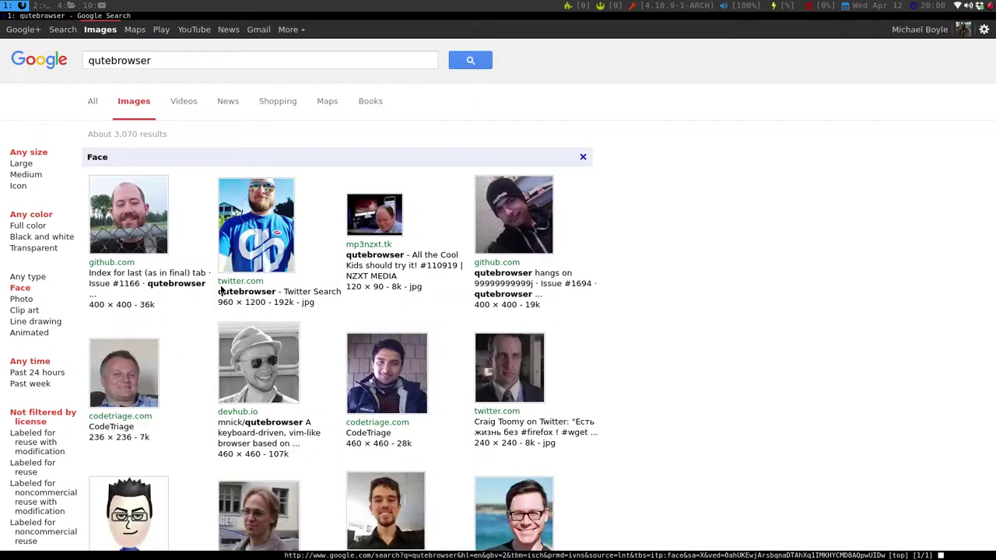
key("shift+h")
key("f")
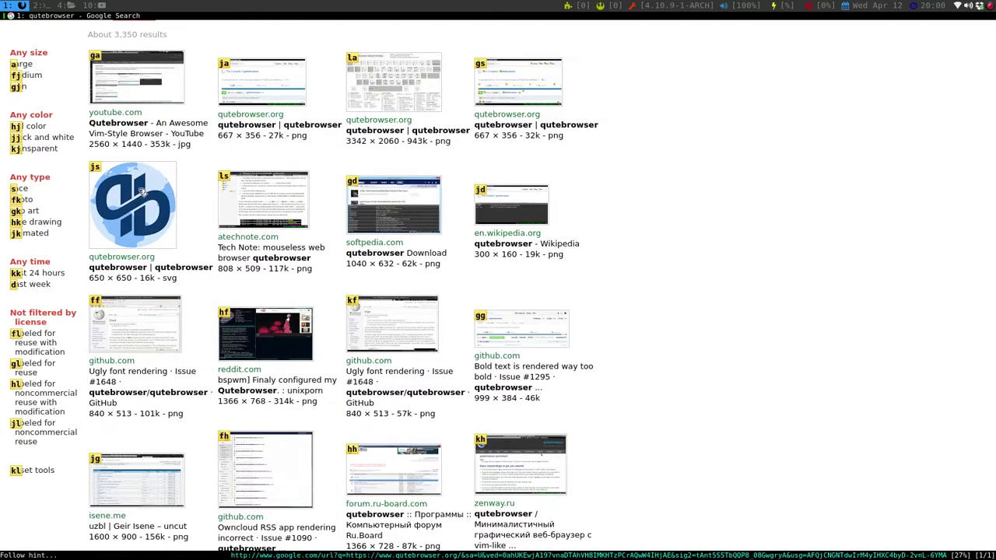
key("j")
key("s")
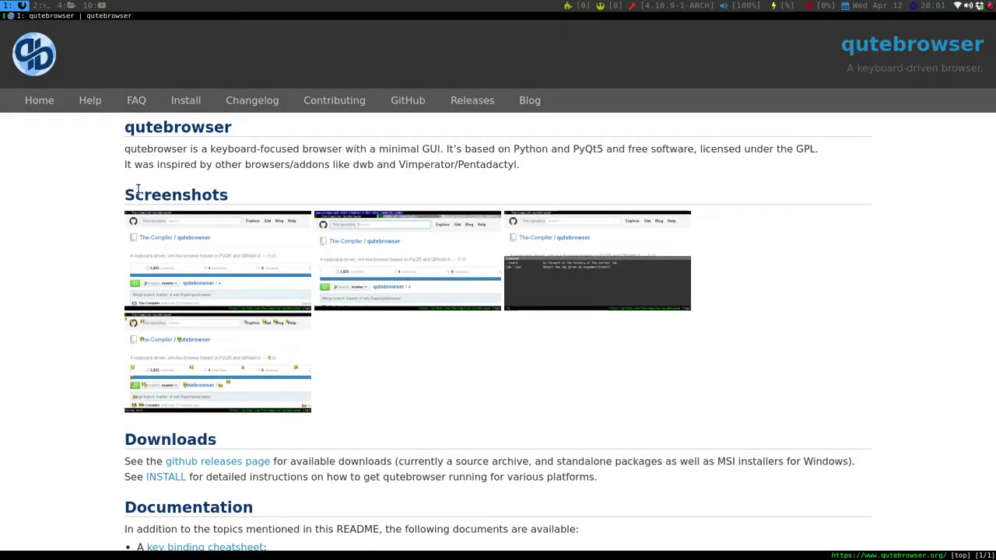
key("j")
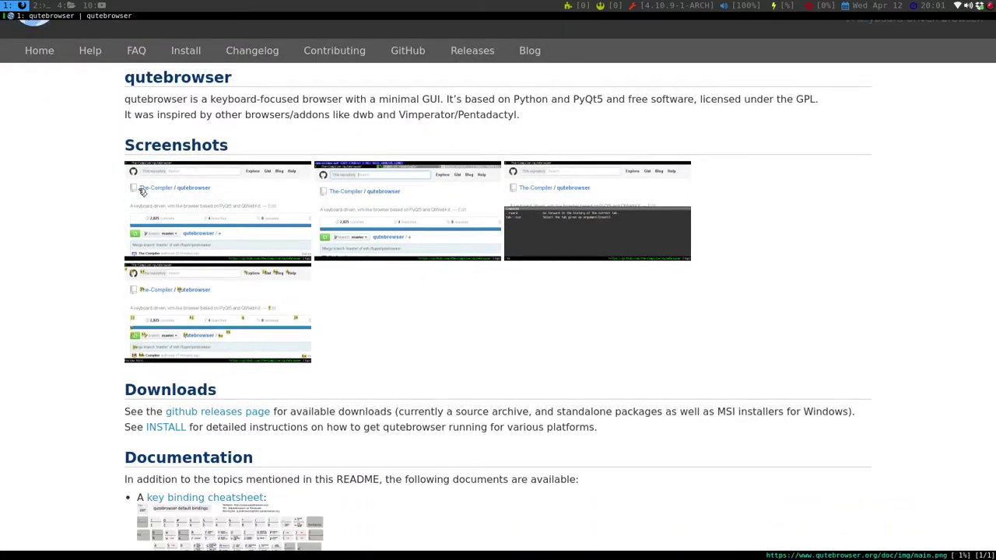
key("f")
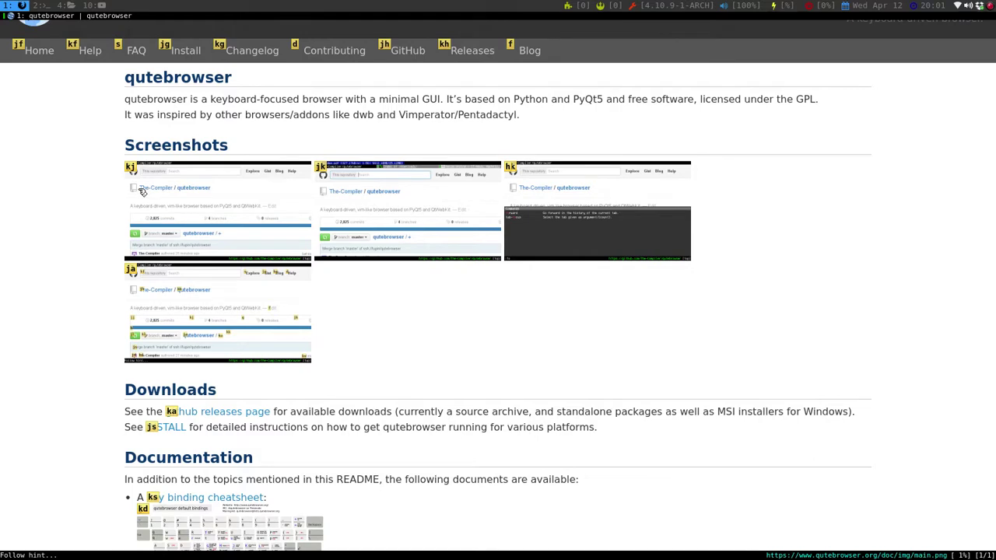
key("k")
key("j")
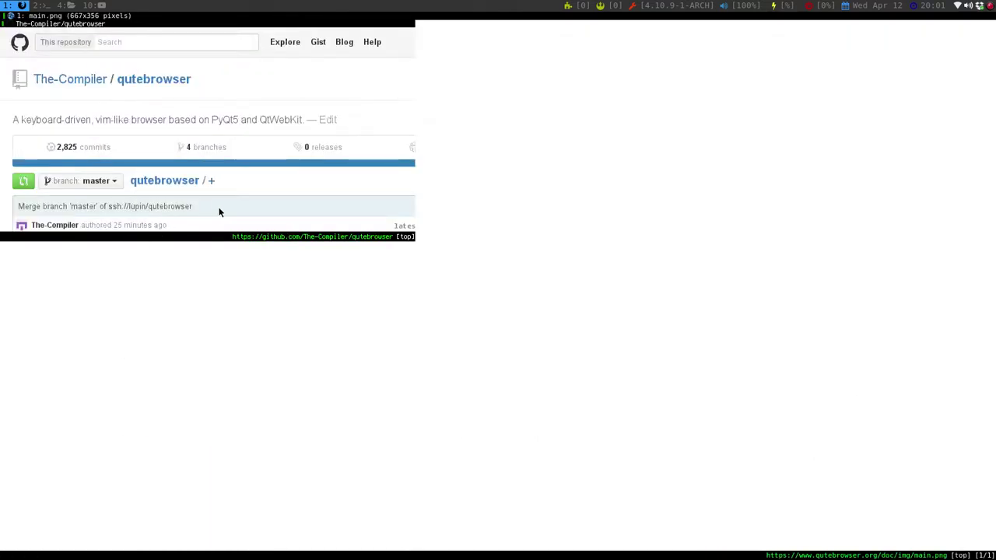
key("shift+h")
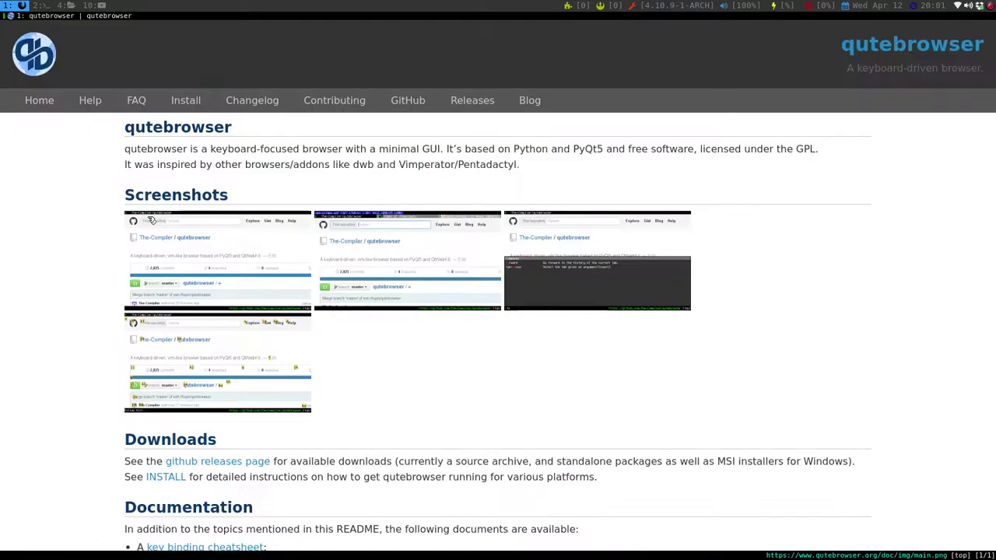
key("shift+h")
scroll(152, 220, "down", 5)
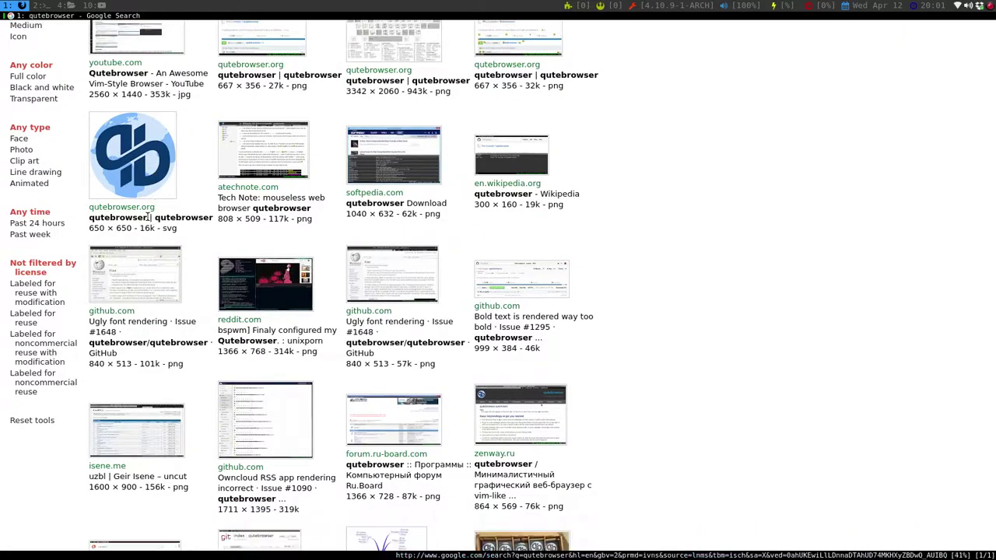
scroll(149, 218, "down", 2)
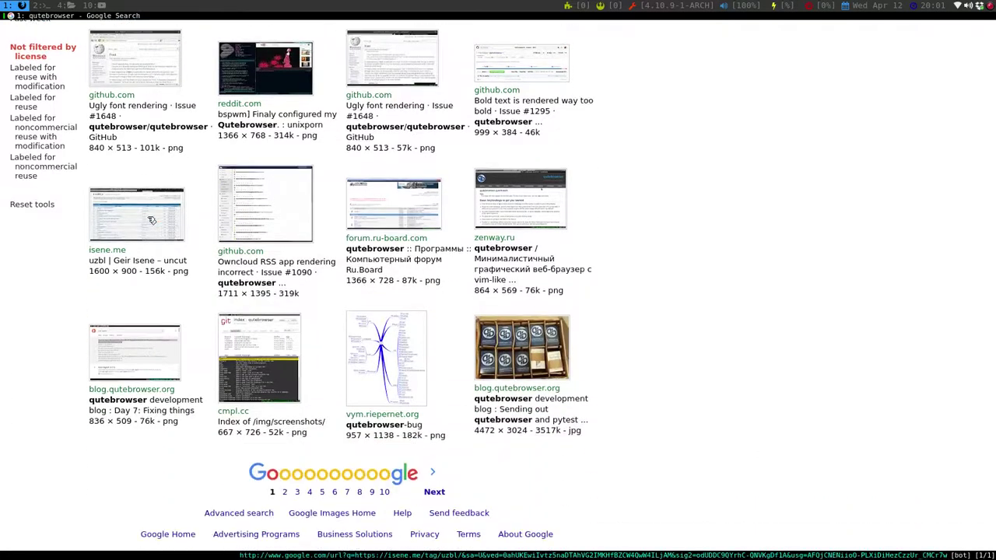
scroll(151, 221, "up", 6)
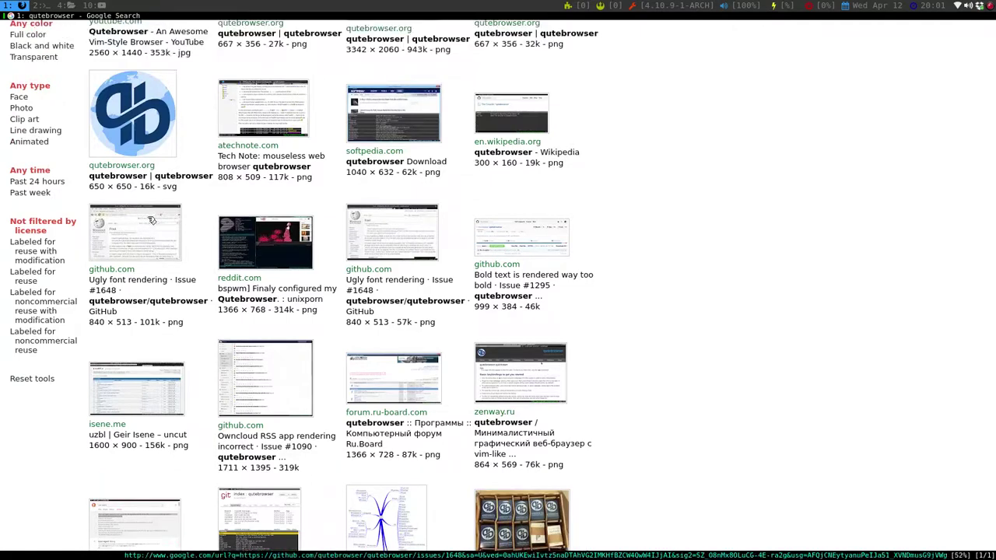
scroll(146, 216, "up", 3)
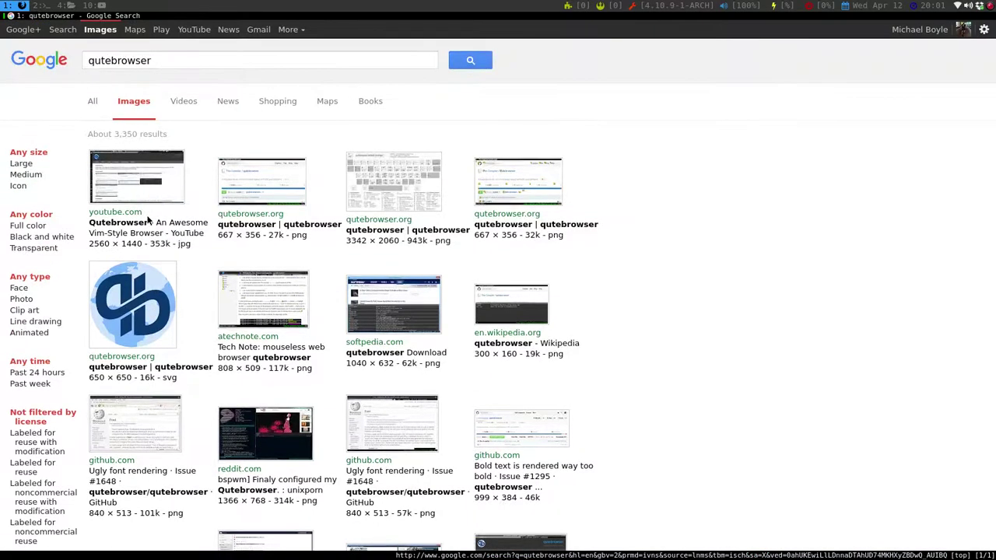
key("f")
- Replace the Google Images query with 'chicago wallpaper' and search
key("a")
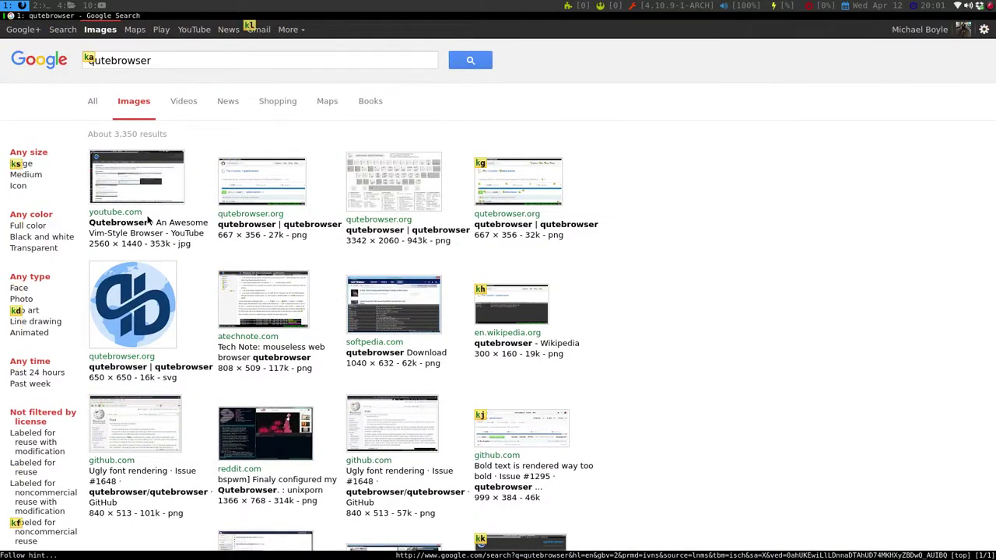
key("s")
key("BackSpace")
key("BackSpace")
key("BackSpace")
key("BackSpace")
key("BackSpace")
key("BackSpace")
key("BackSpace")
key("BackSpace")
key("BackSpace")
key("BackSpace")
key("BackSpace")
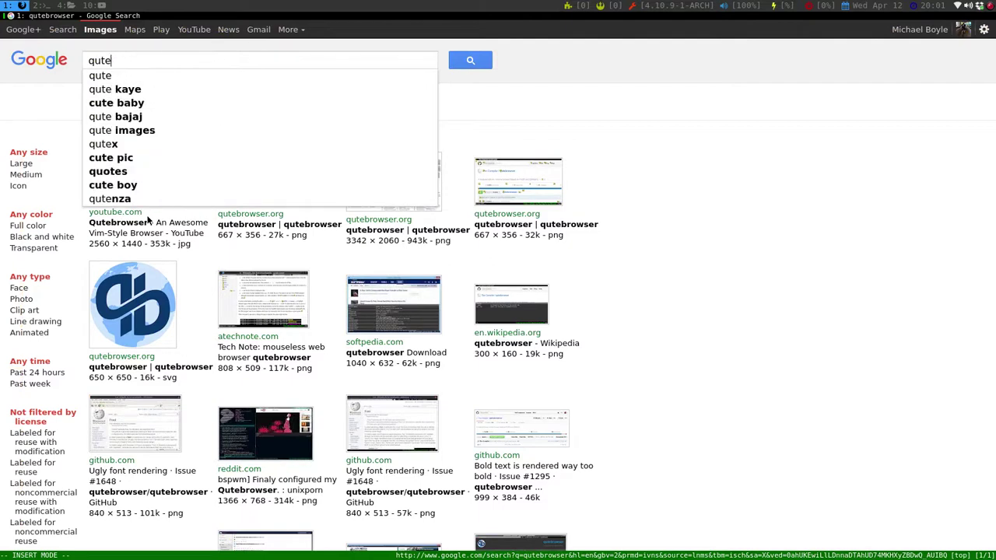
type("chc")
key("BackSpace")
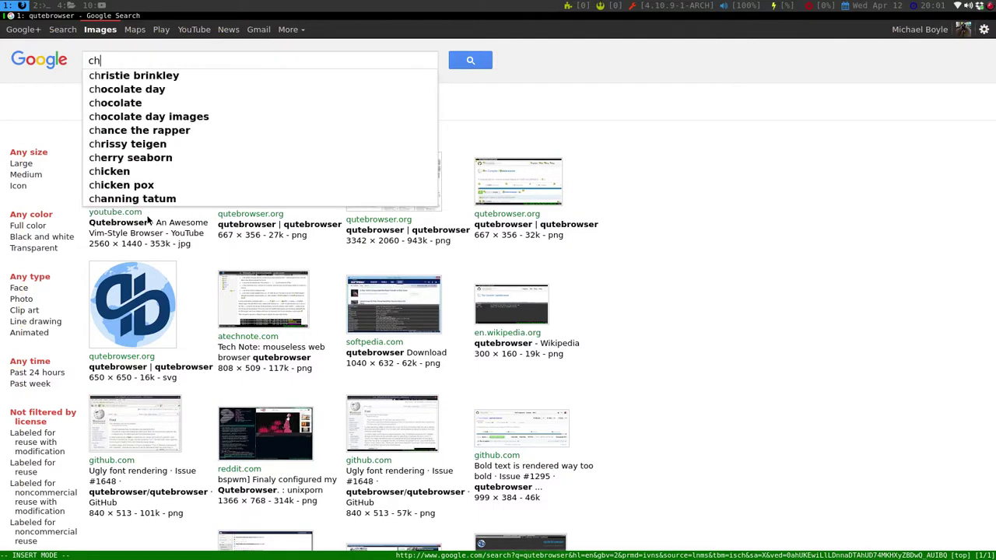
type("icago wallpaper")
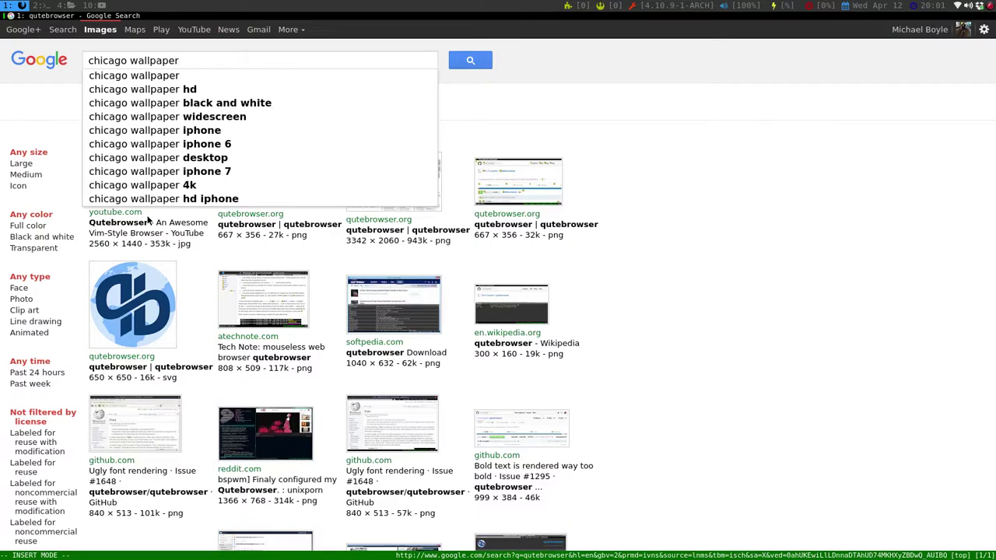
key("Return")
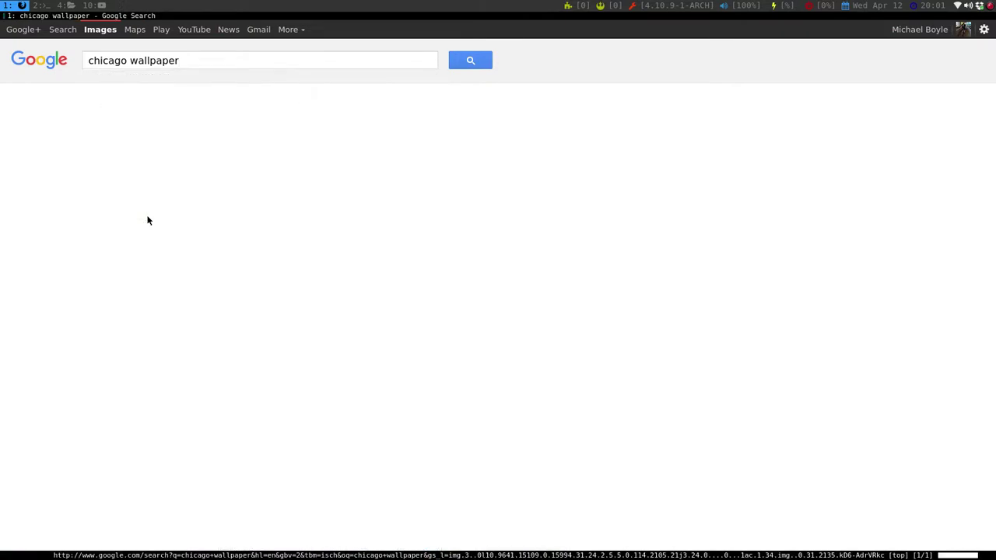
- Open the uMad.com Chicago Wallpaper result from the image results
scroll(148, 220, "down", 1)
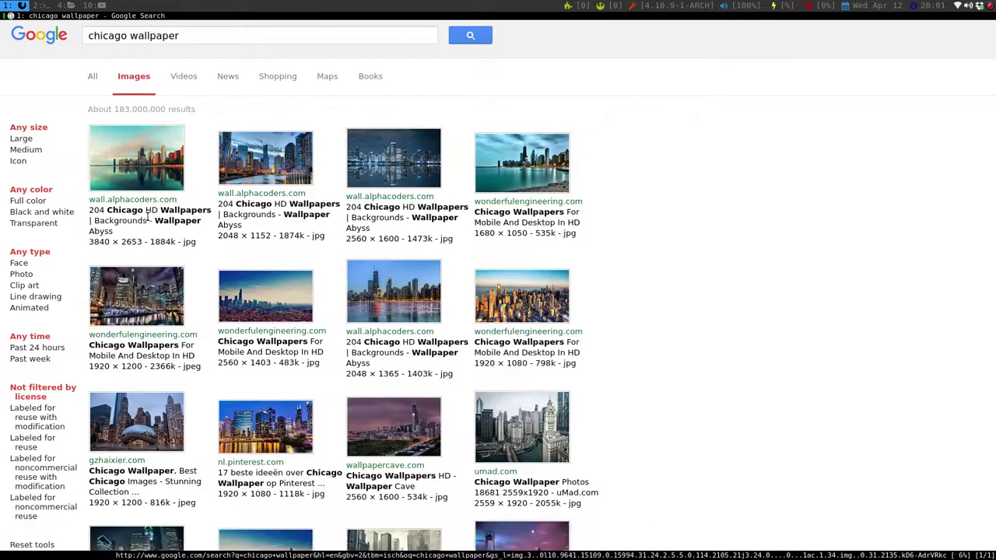
key("f")
key("h")
key("h")
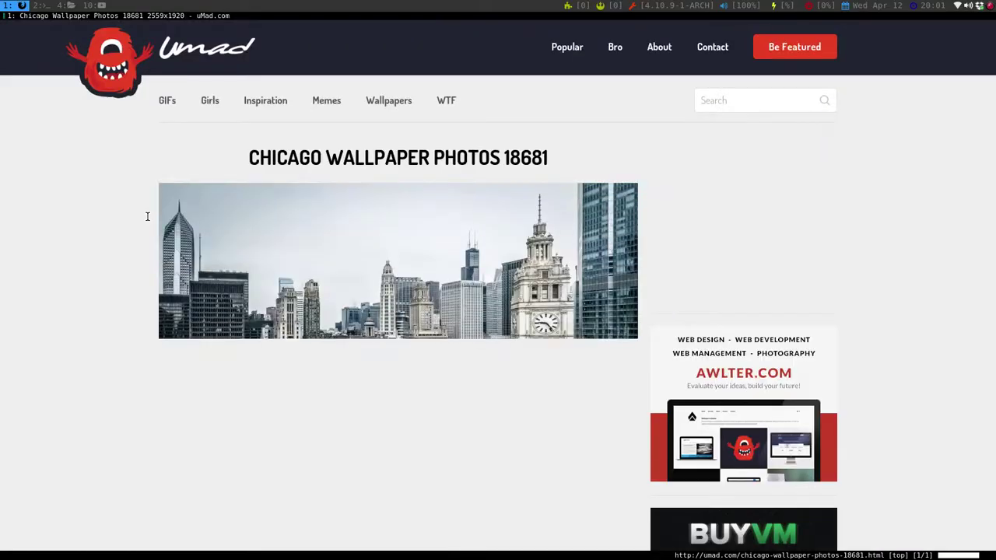
key("j")
key("j")
key("j")
key("j")
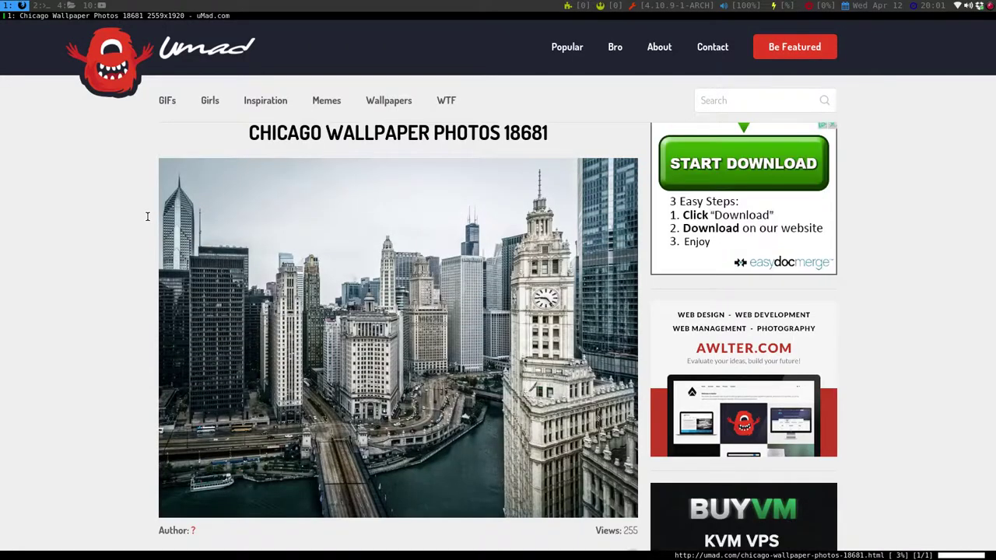
key("j")
key("j")
key("j")
key("j")
key("j")
key("j")
key("j")
key("j")
key("j")
key("j")
key("j")
key("j")
key("j")
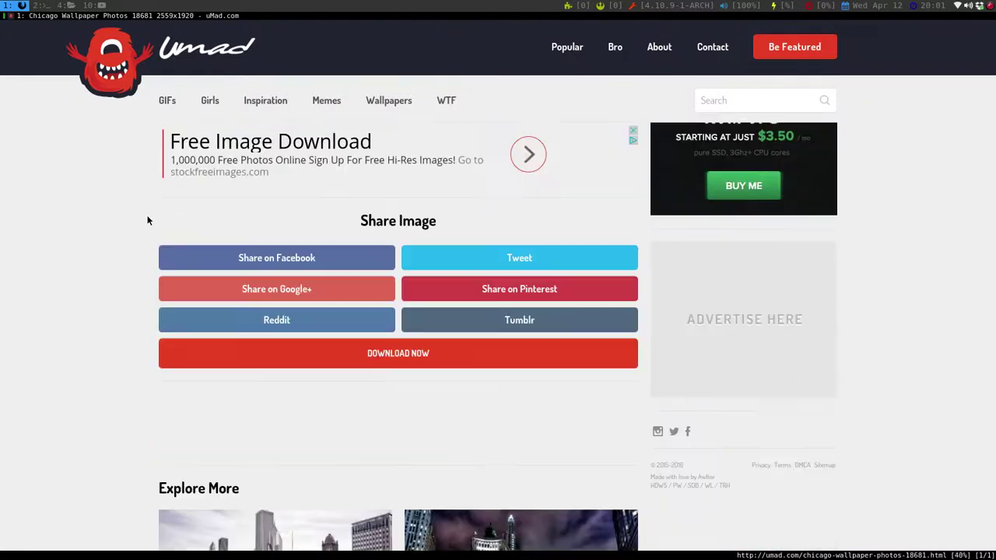
key("j")
key("j")
key("j")
key("j")
key("j")
key("j")
key("j")
key("j")
key("j")
key("j")
key("j")
key("j")
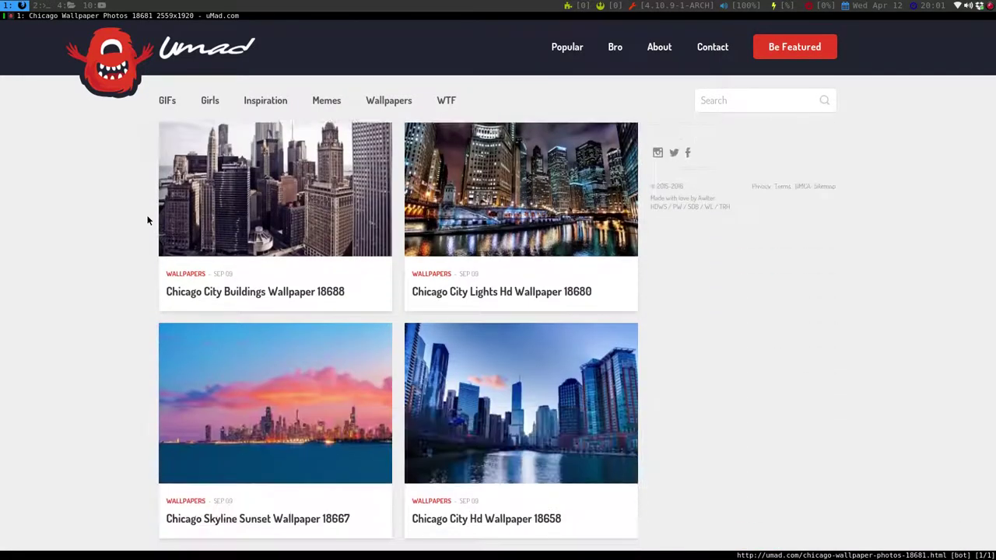
key("f")
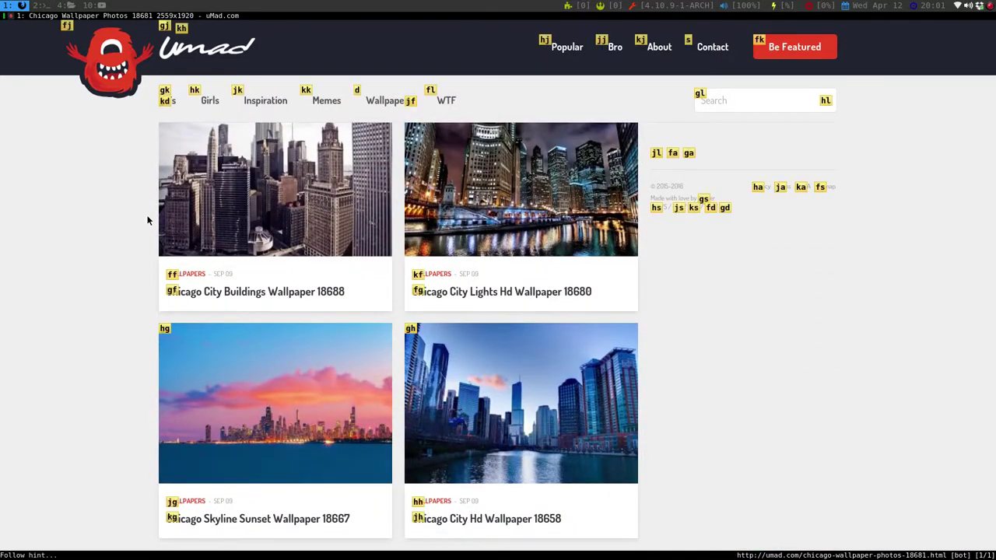
key("h")
key("j")
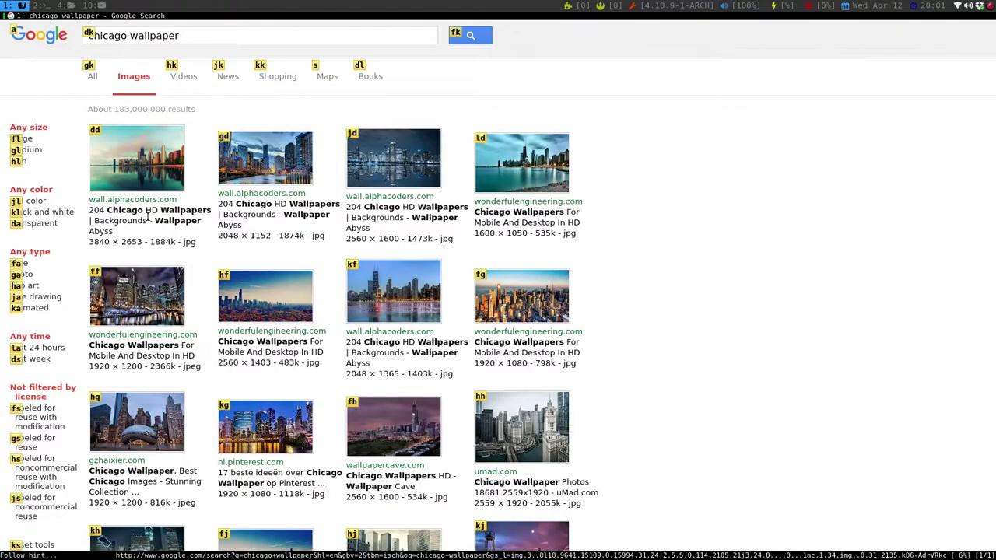
- Open the wall.alphacoders.com Chicago gallery and scroll to its thumbnails
key("j")
key("d")
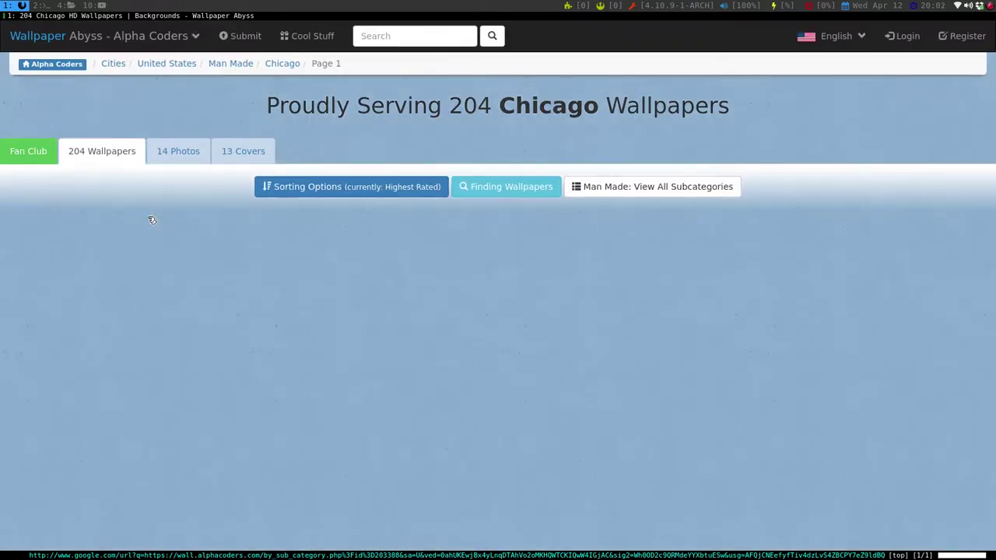
key("j")
key("j")
key("j")
key("j")
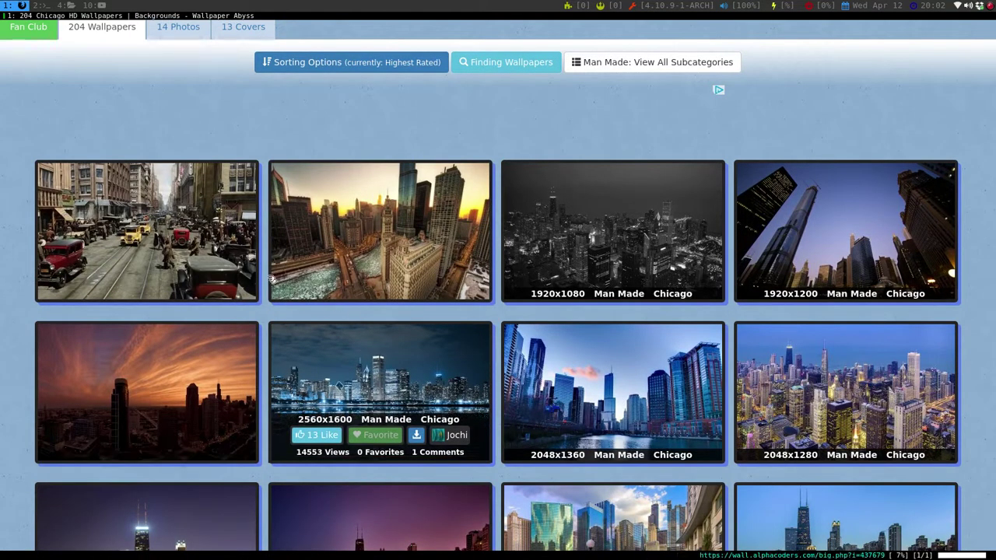
key("j")
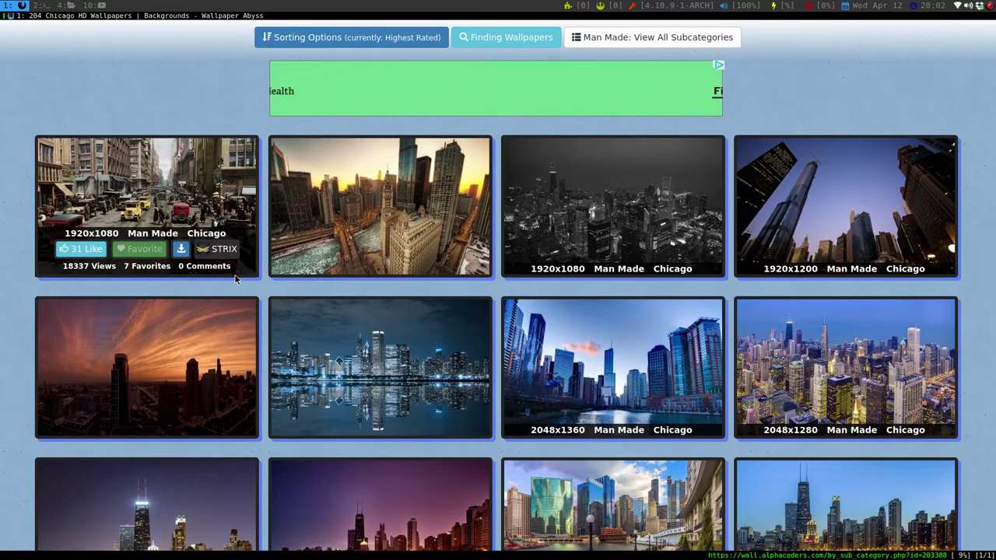
- Open the 2560x1600 Chicago night-skyline reflection wallpaper page
key("f")
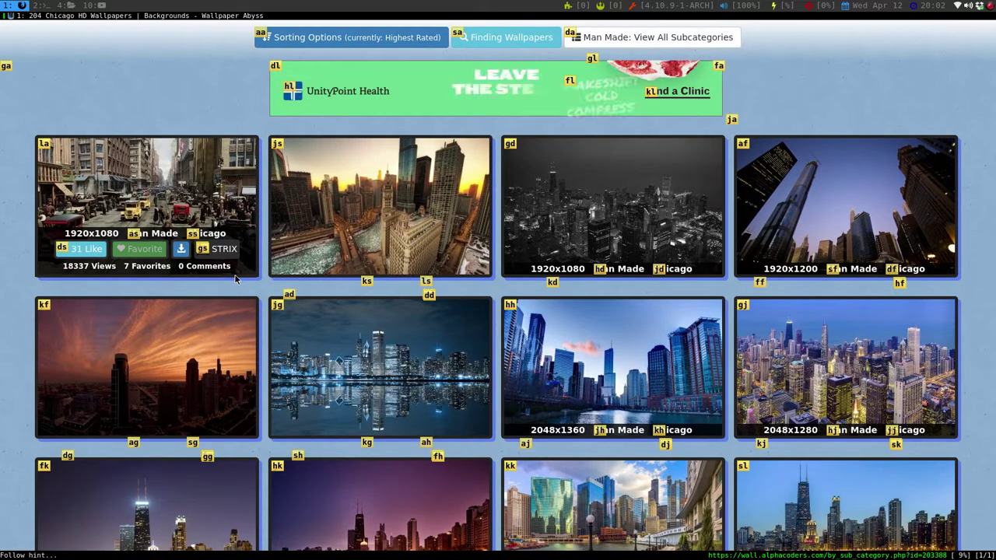
key("j")
key("g")
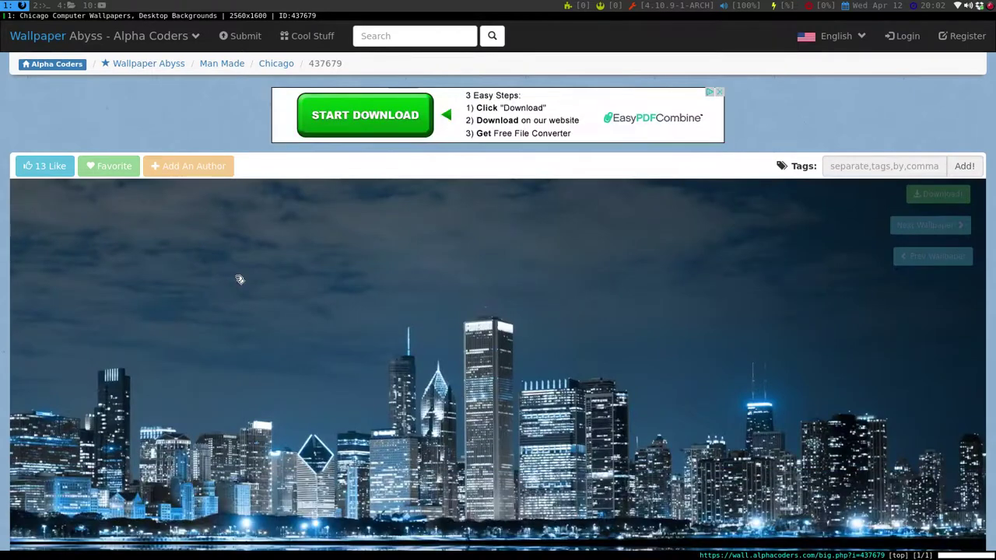
scroll(239, 280, "down", 5)
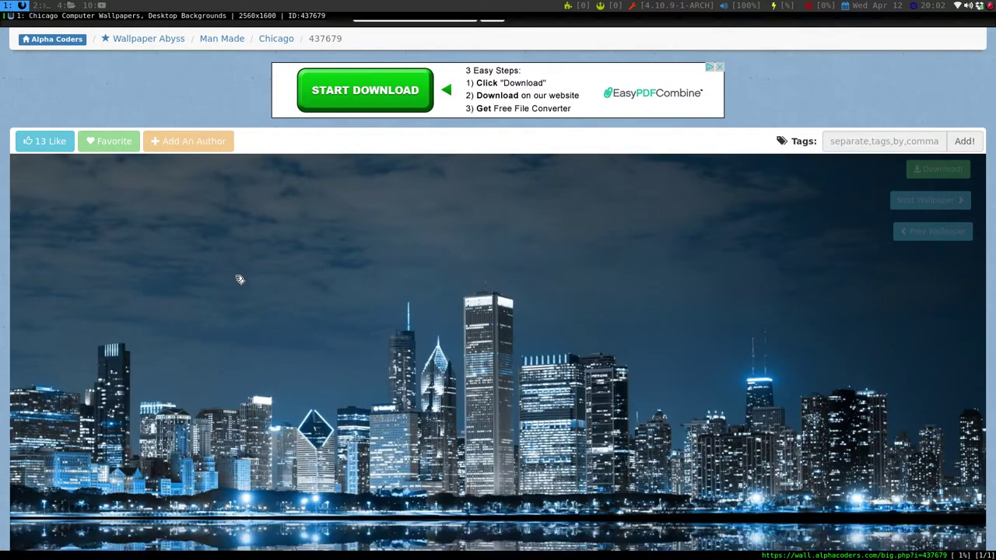
scroll(239, 279, "down", 3)
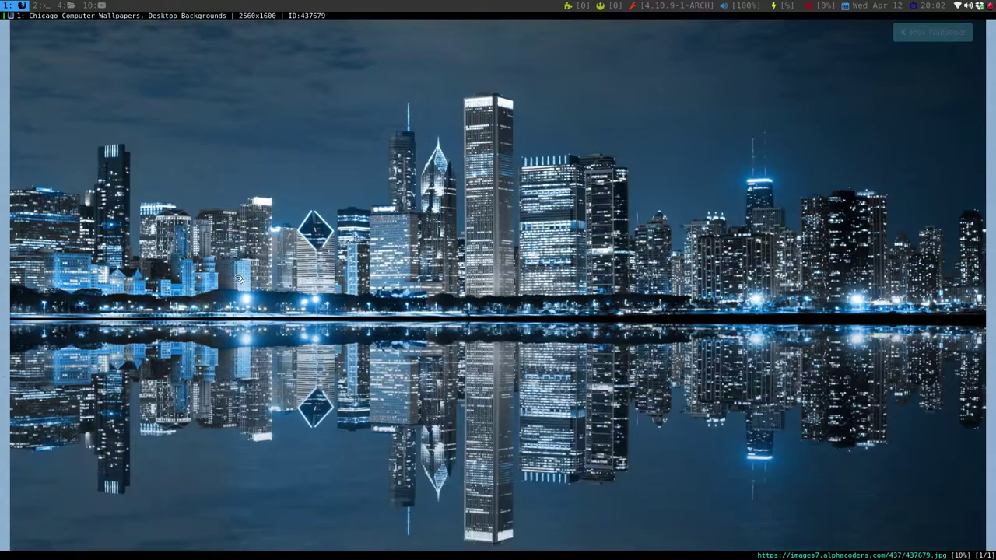
scroll(240, 279, "up", 1)
scroll(239, 279, "up", 4)
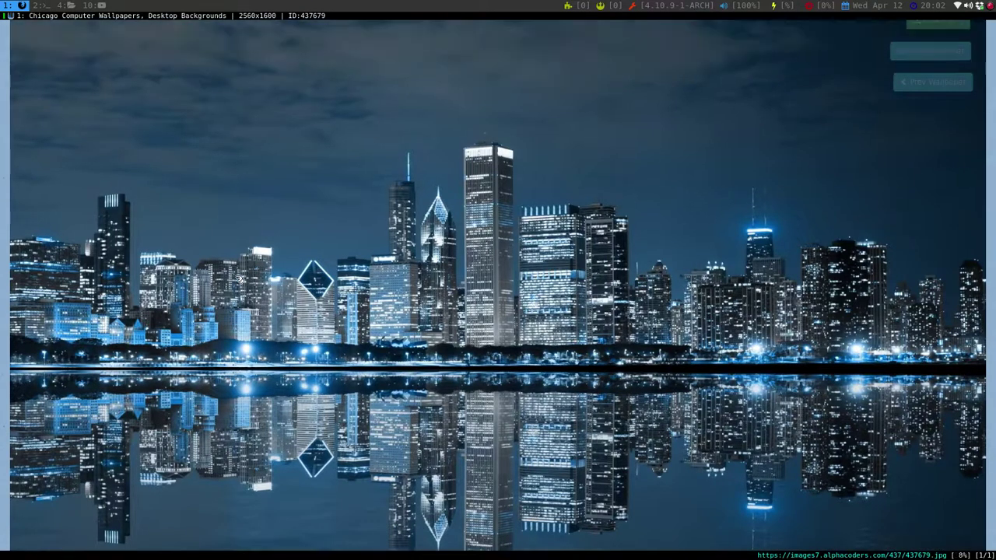
scroll(240, 279, "down", 2)
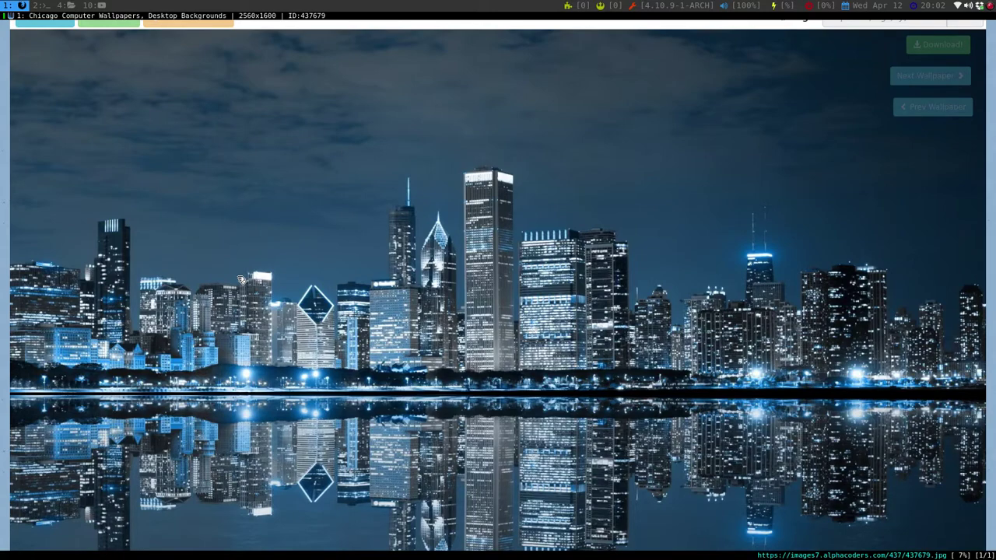
right_click(238, 278)
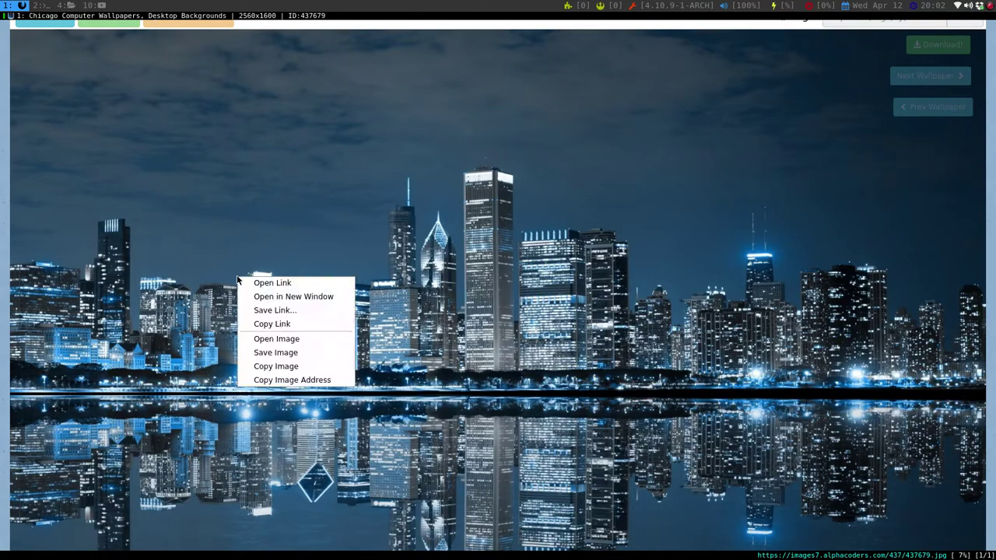
- Save the Chicago wallpaper image thumb-1920-437679.jpg into ~/Pictures
left_click(260, 353)
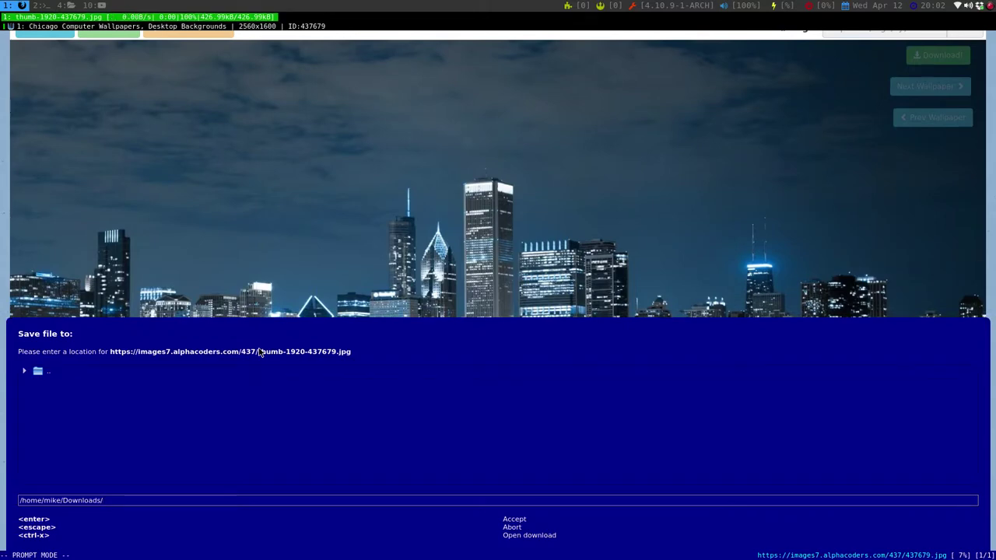
key("BackSpace")
key("BackSpace")
key("BackSpace")
key("BackSpace")
key("BackSpace")
key("BackSpace")
key("BackSpace")
key("BackSpace")
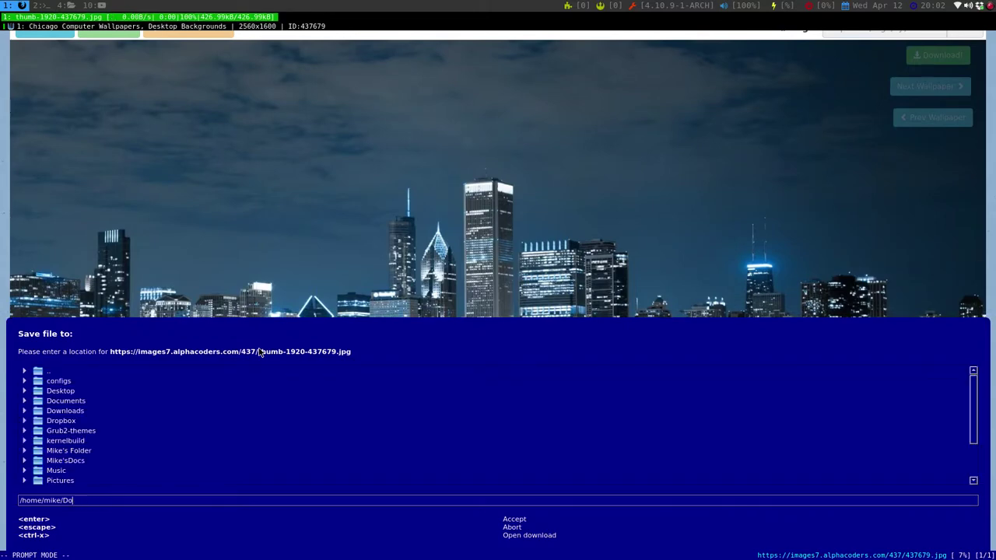
key("BackSpace")
type("Pictures")
key("Return")
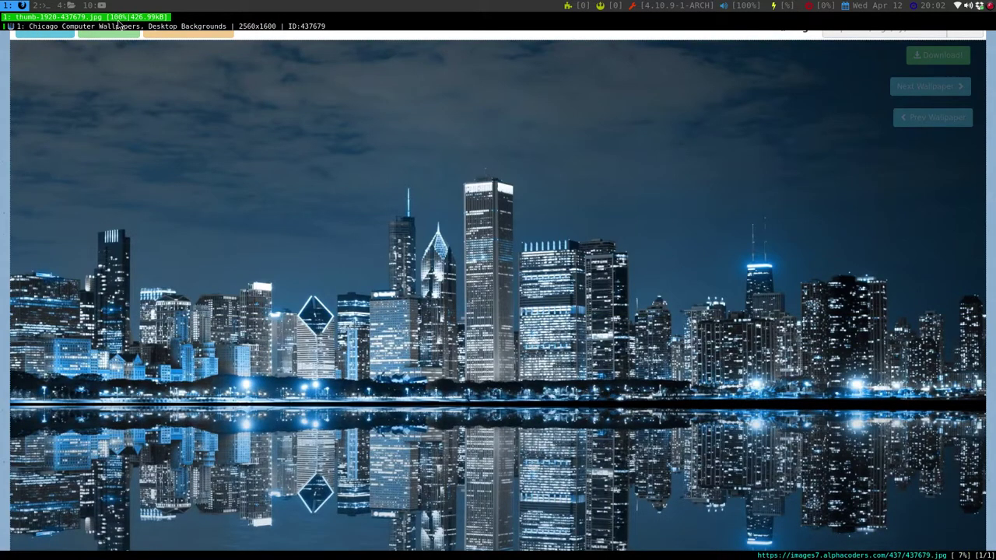
key("super+4")
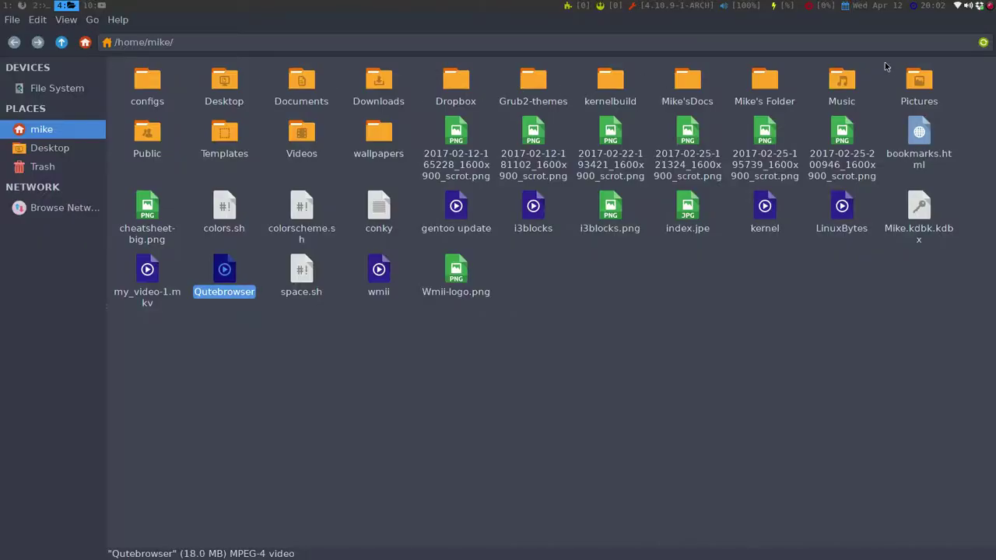
- Open thumb-1920-437679.jpg from Thunar's Pictures folder and return to workspace 1
double_click(906, 86)
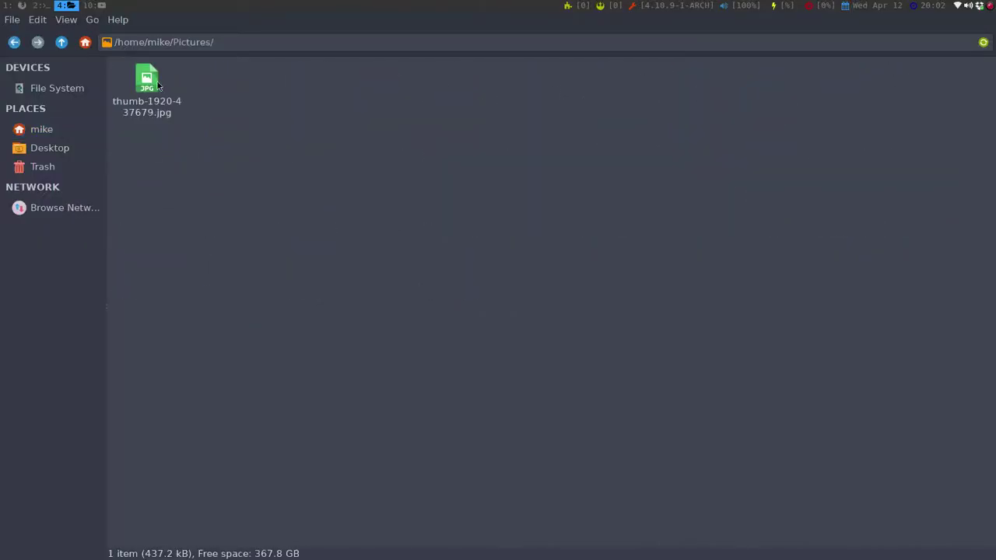
left_click(132, 86)
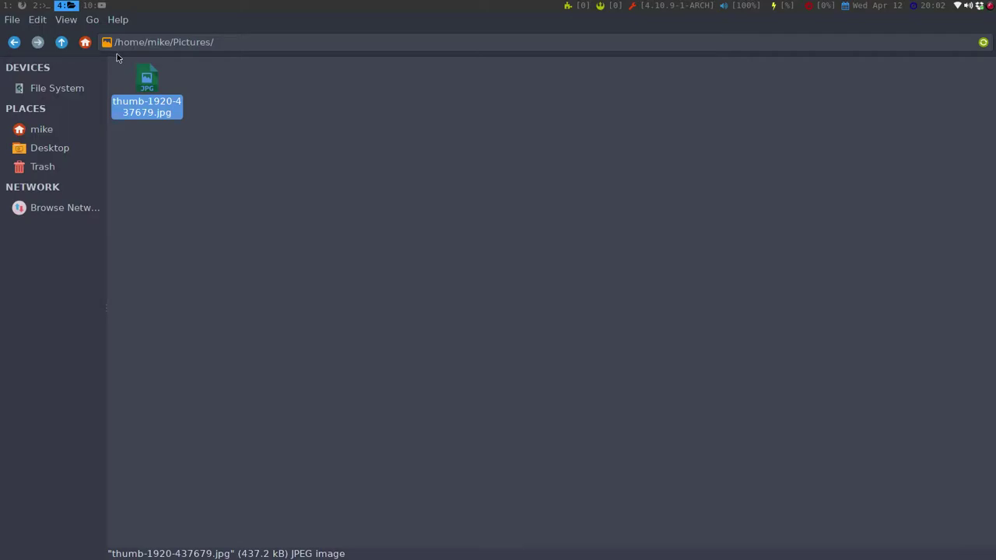
left_click(21, 6)
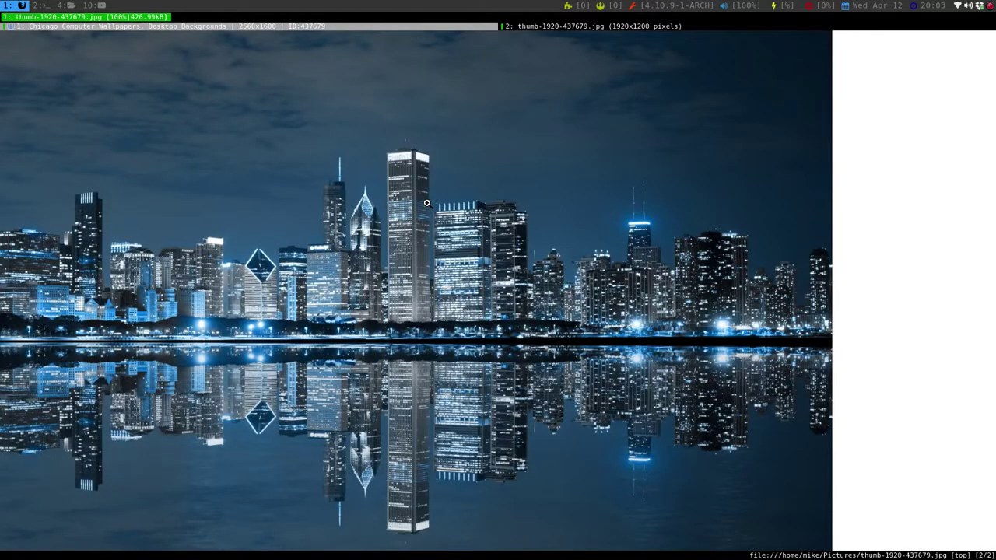
- Close the image tab and go back through history to the 'qutebrowser' Google results
key("shift+h")
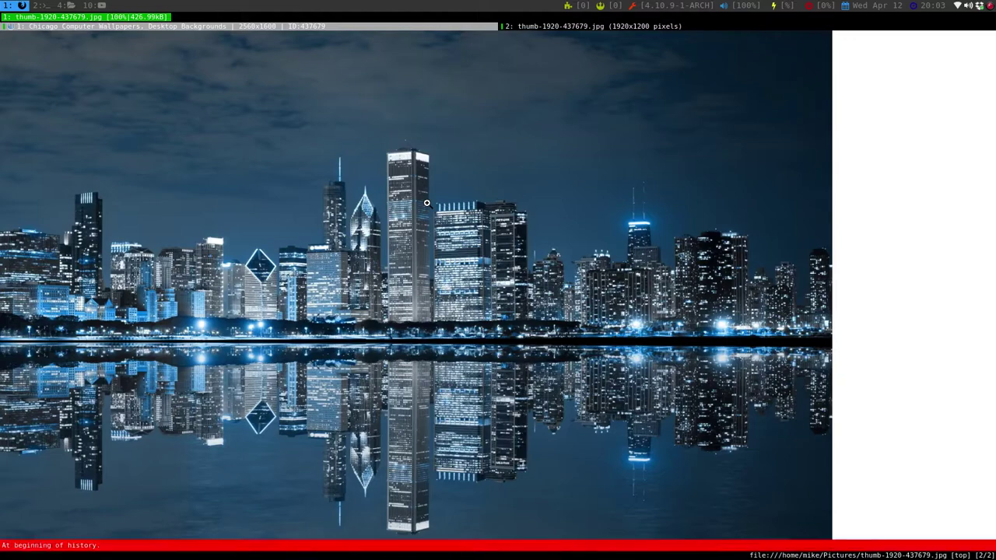
key("d")
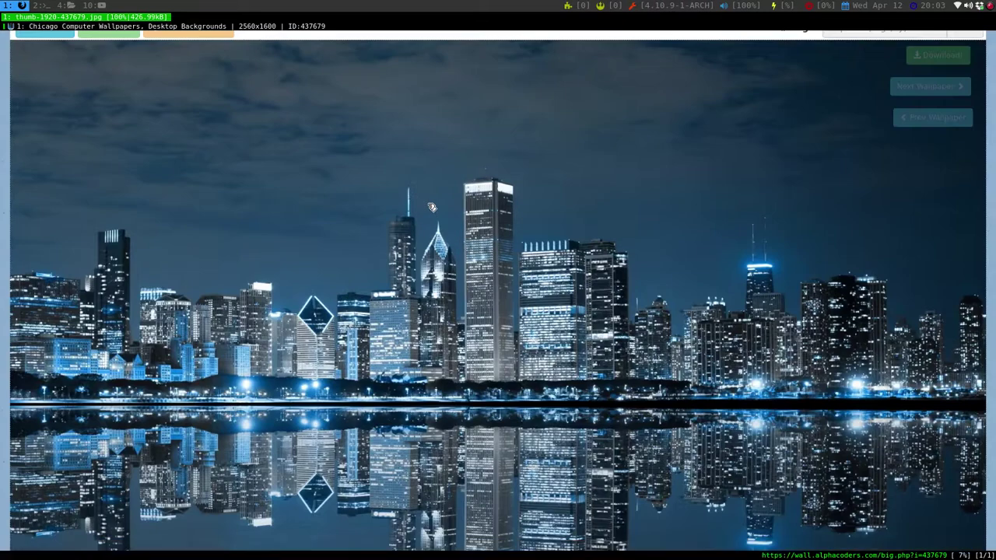
key("shift+h")
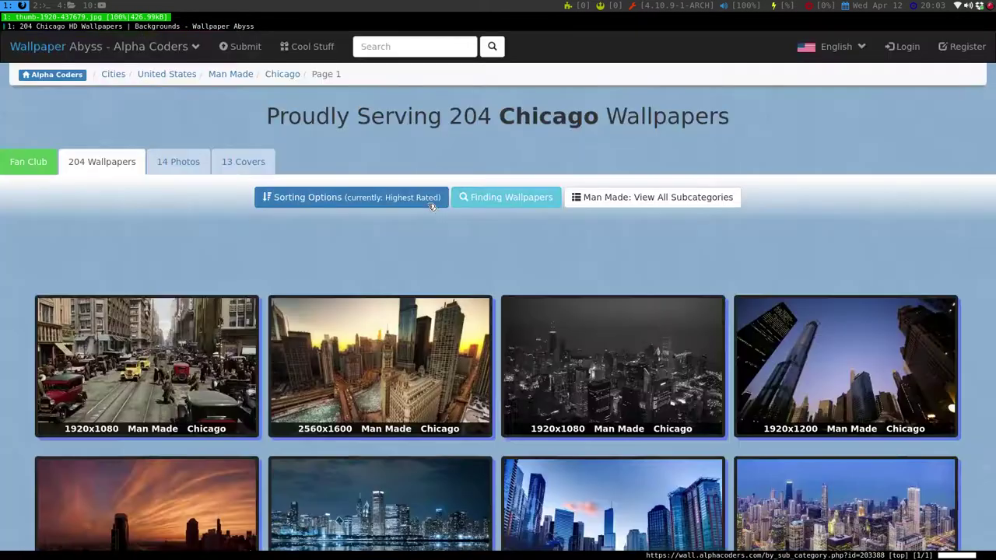
scroll(432, 206, "down", 4)
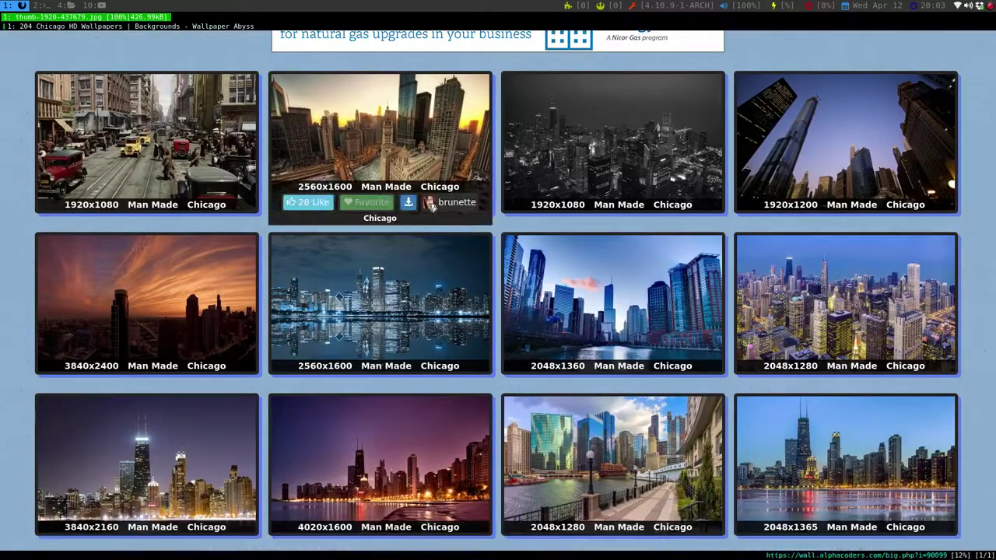
scroll(429, 207, "down", 2)
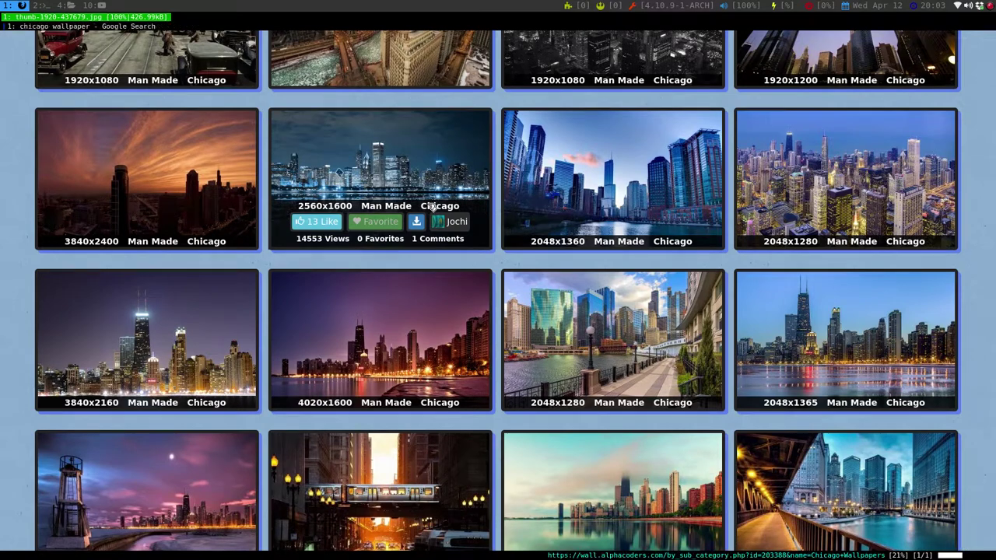
key("shift+h")
key("shift+h")
key("shift+h")
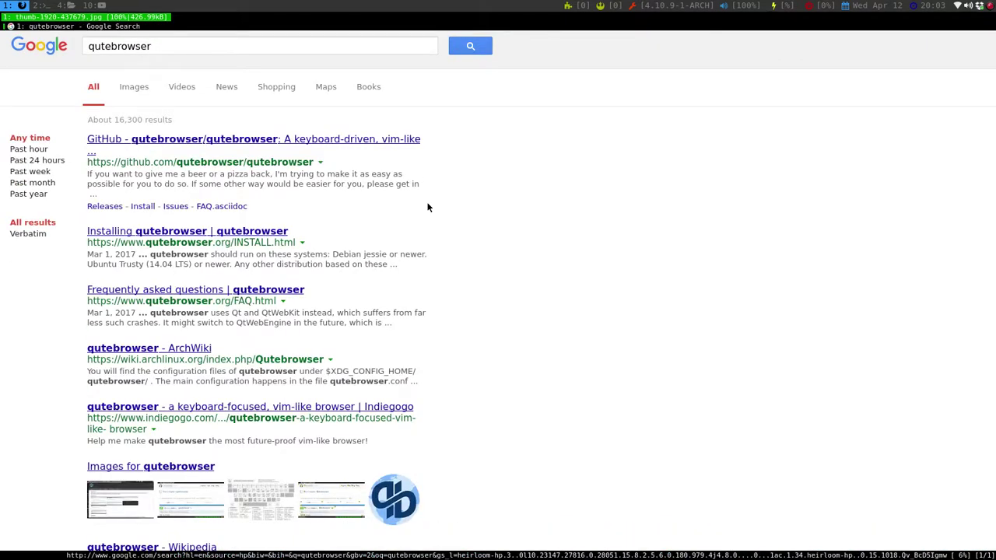
- Open the ArchWiki qutebrowser article and scroll down to User Configuration
key("f")
key("g")
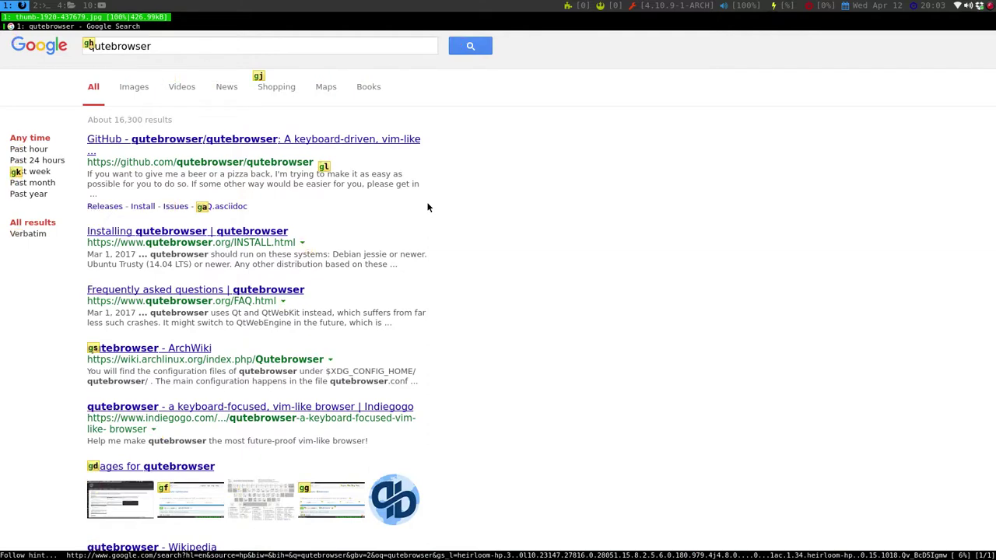
key("Escape")
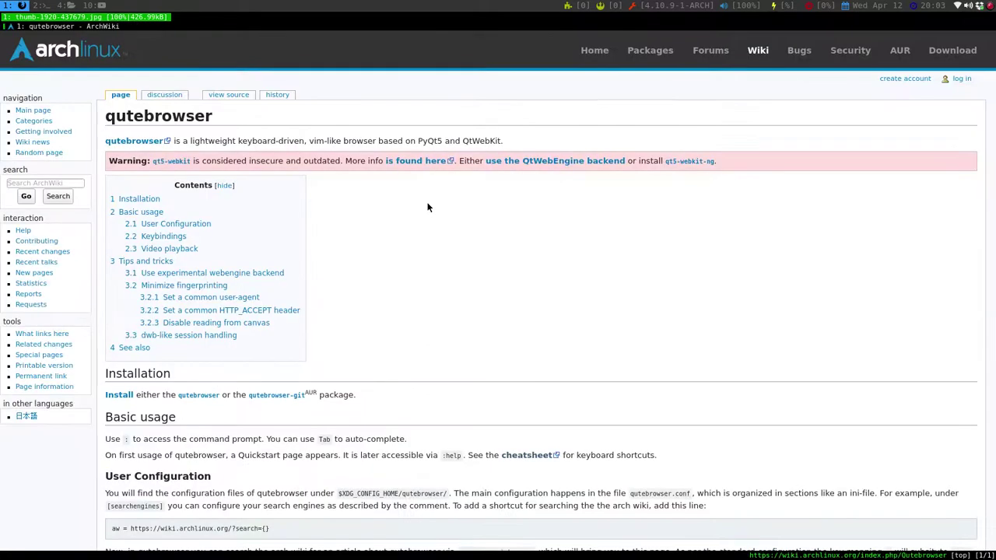
key("j")
key("j")
key("j")
key("j")
key("j")
key("j")
key("j")
key("j")
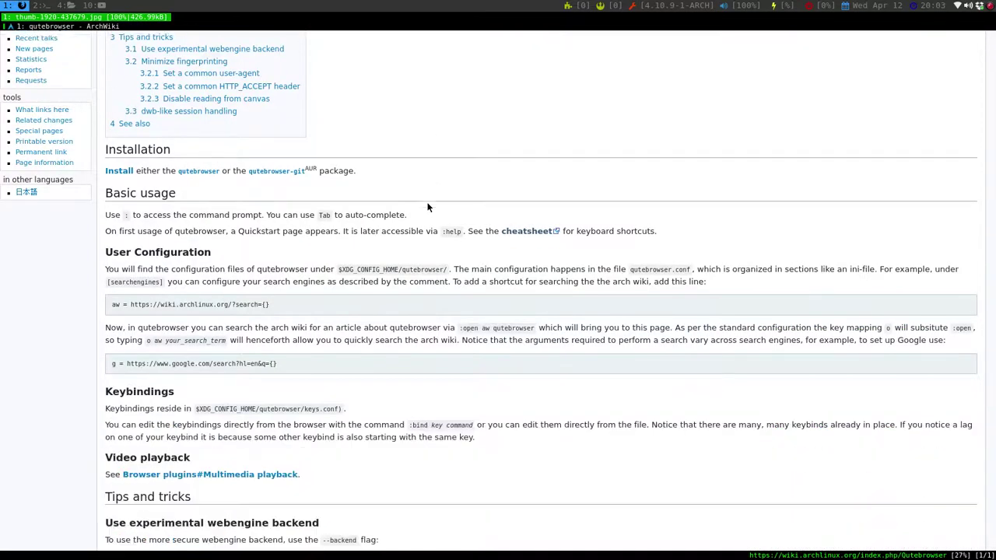
key("j")
key("j")
key("j")
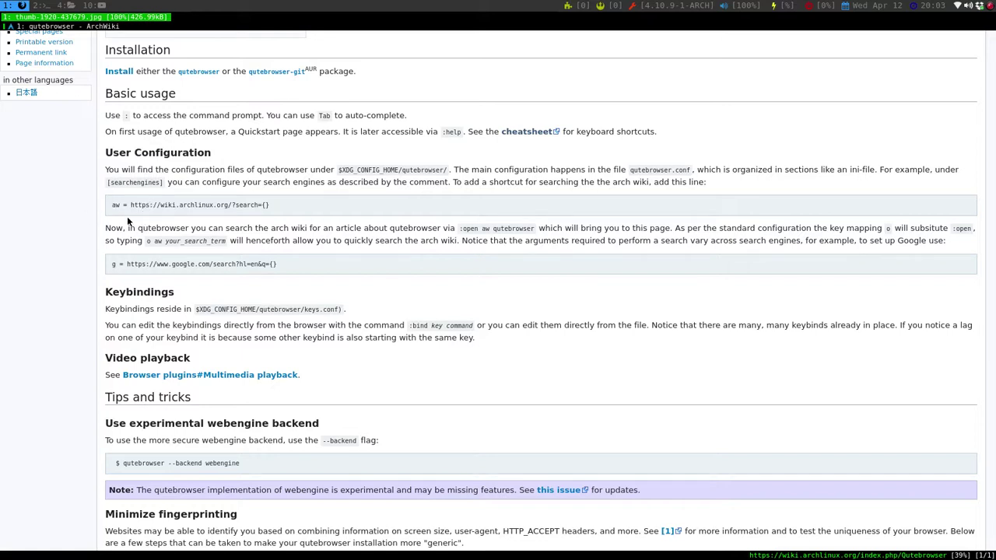
- Open a new terminal on workspace 3
key("super+2")
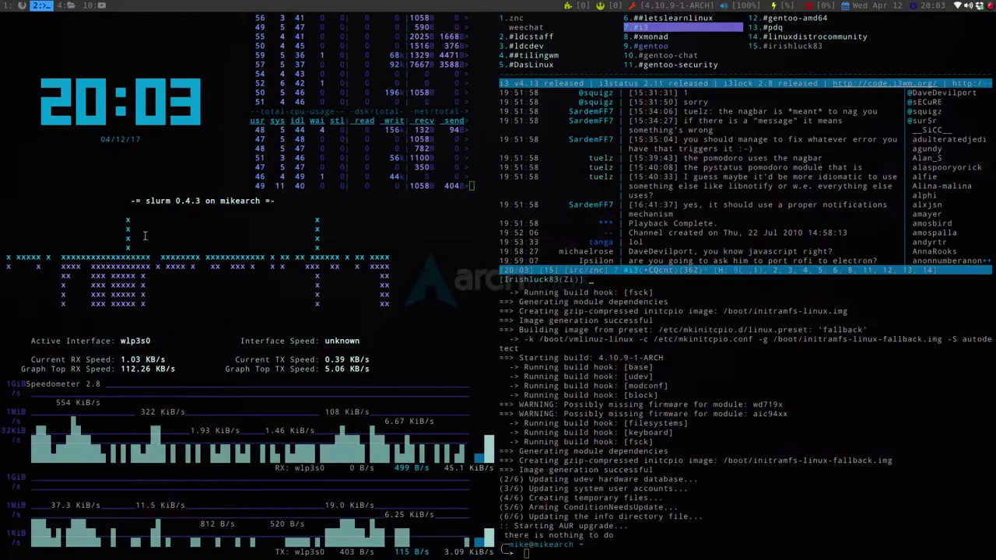
key("super+3")
key("super+Return")
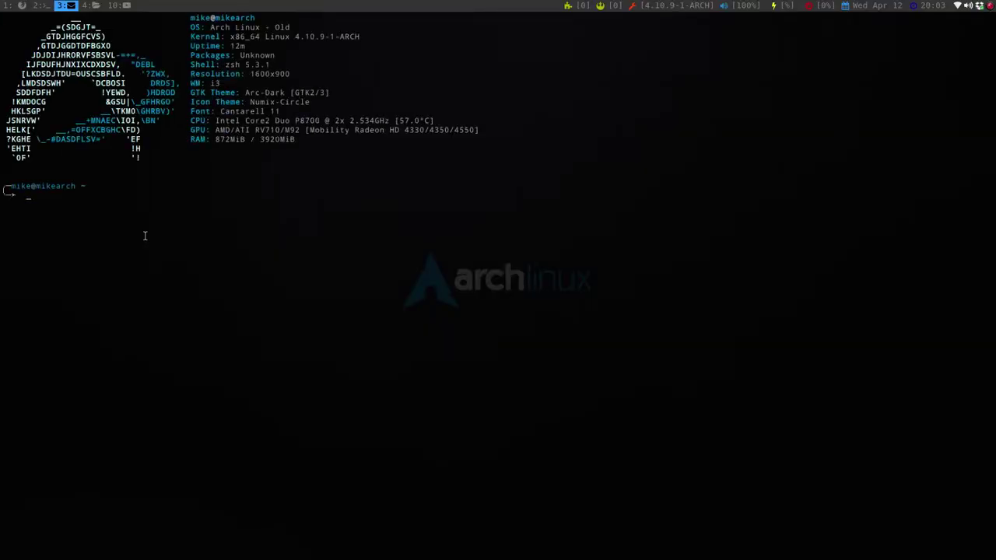
- Change into ~/.config/qutebrowser, list its files, and open keys.conf in vim
type("vim ")
type(".config")
key("BackSpace")
key("BackSpace")
key("BackSpace")
key("BackSpace")
key("BackSpace")
key("BackSpace")
key("BackSpace")
key("BackSpace")
key("BackSpace")
key("BackSpace")
key("BackSpace")
type("cd .config/qute")
key("Tab")
key("Return")
type("ls")
key("Return")
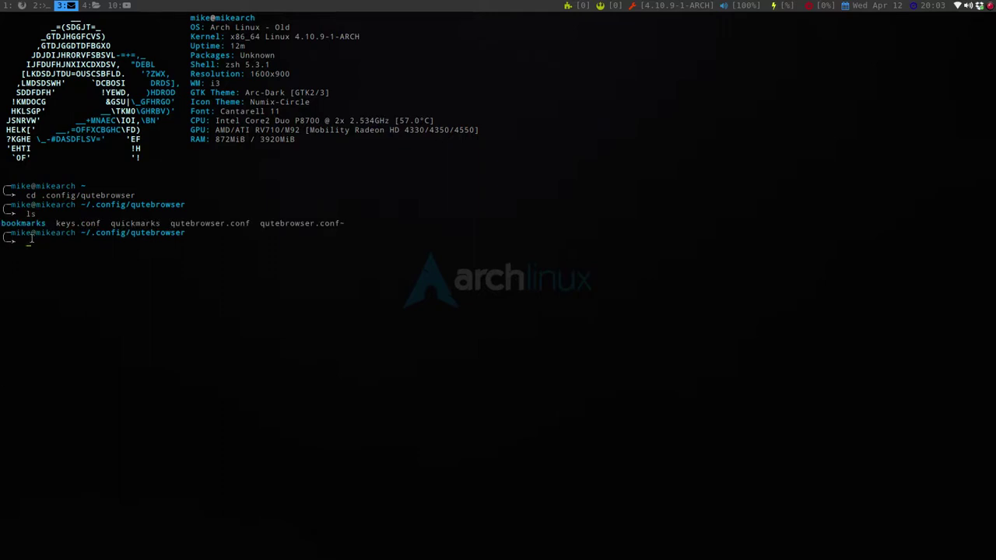
type("vim key")
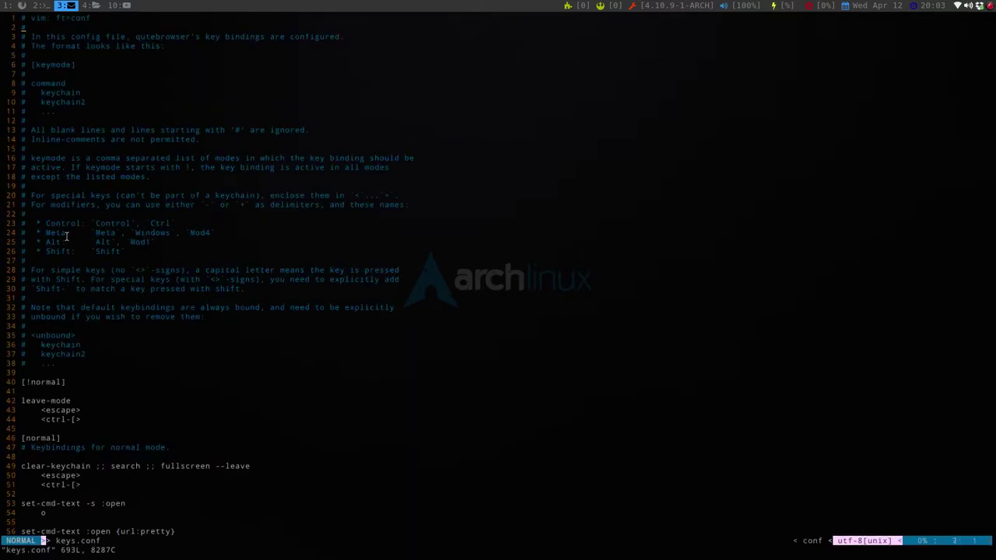
- Move down through keys.conf's normal-mode bindings, then quit Vim with :q
key("j")
key("j")
key("j")
key("j")
key("j")
key("j")
key("j")
key("j")
key("j")
key("j")
key("j")
key("j")
key("j")
key("j")
key("j")
key("j")
key("j")
key("j")
key("j")
key("j")
key("j")
key("j")
key("j")
key("j")
key("j")
key("j")
key("j")
key("j")
key("j")
key("j")
key("j")
key("j")
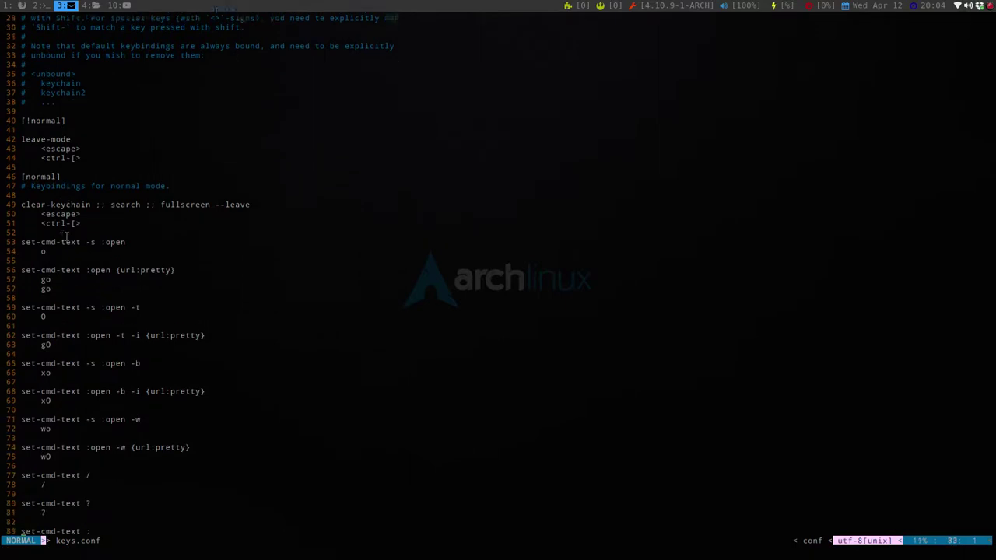
key("j")
key("j")
key("j")
key("j")
key("j")
key("j")
key("j")
key("j")
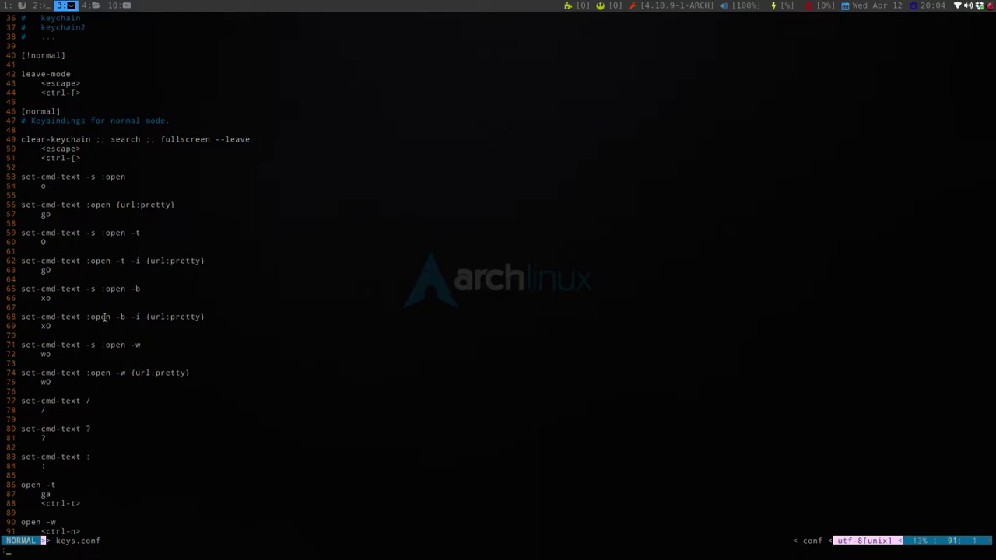
type("q")
key("Return")
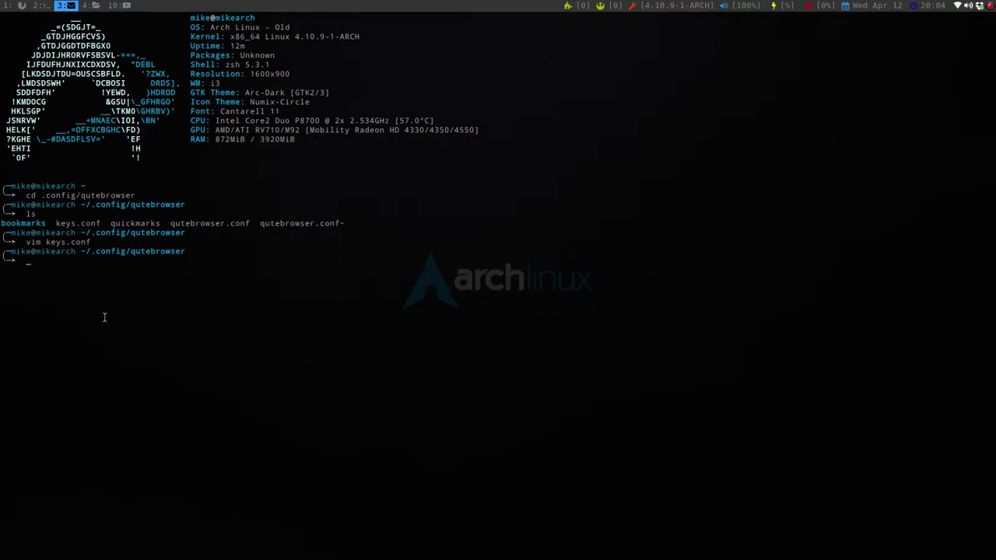
type("vim qutebrow")
key("Tab")
key("Return")
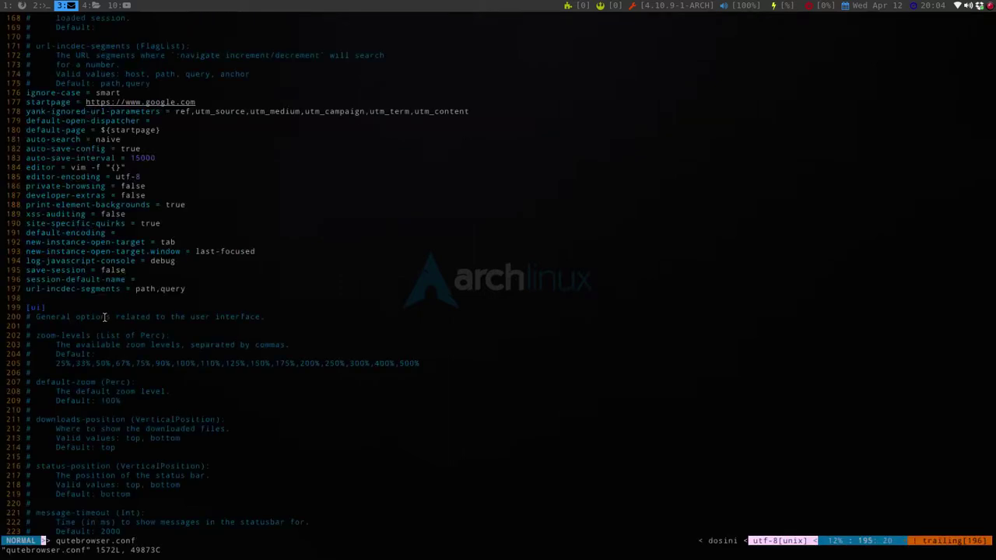
key("k")
key("k")
key("k")
key("k")
key("k")
key("k")
key("k")
key("k")
key("k")
key("k")
key("k")
key("shift+g")
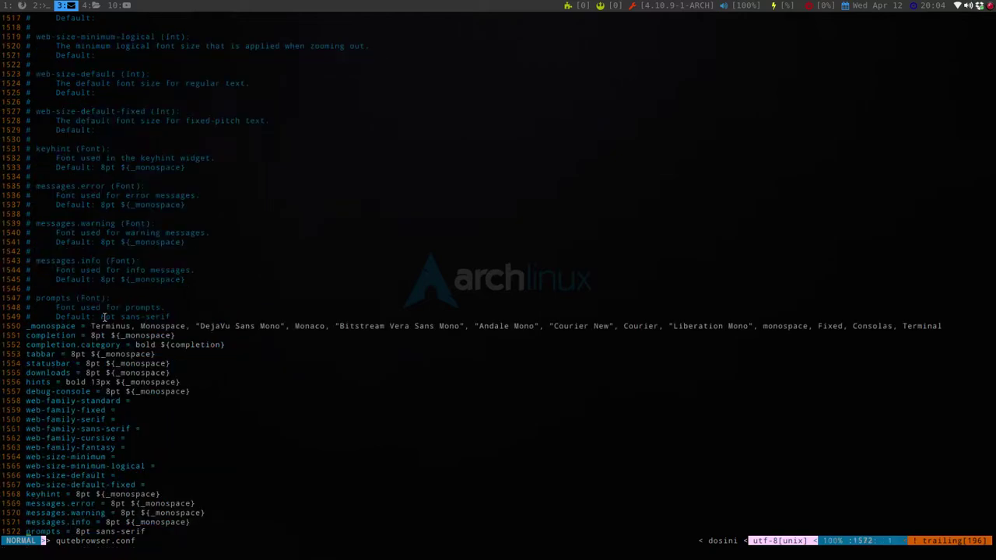
key("g")
key("g")
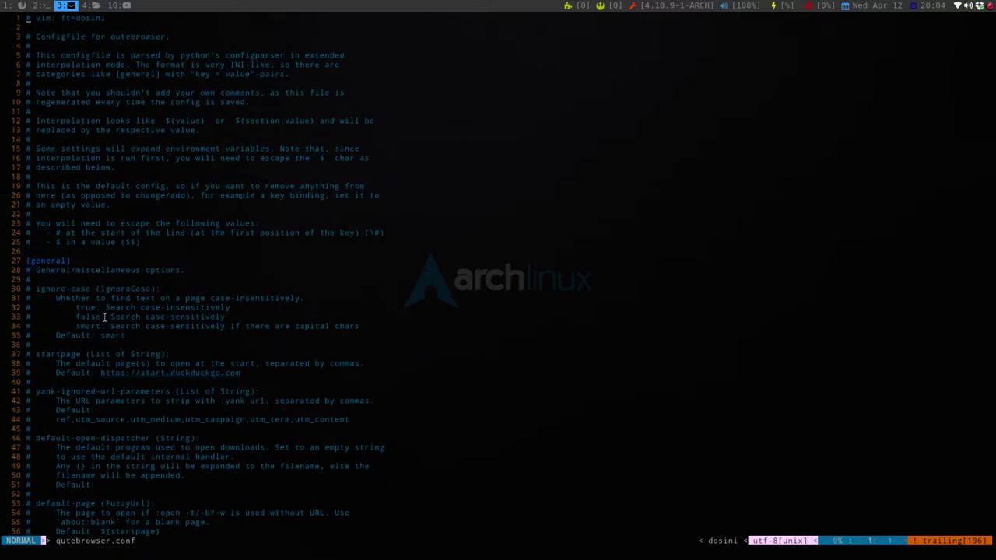
key("shift+g")
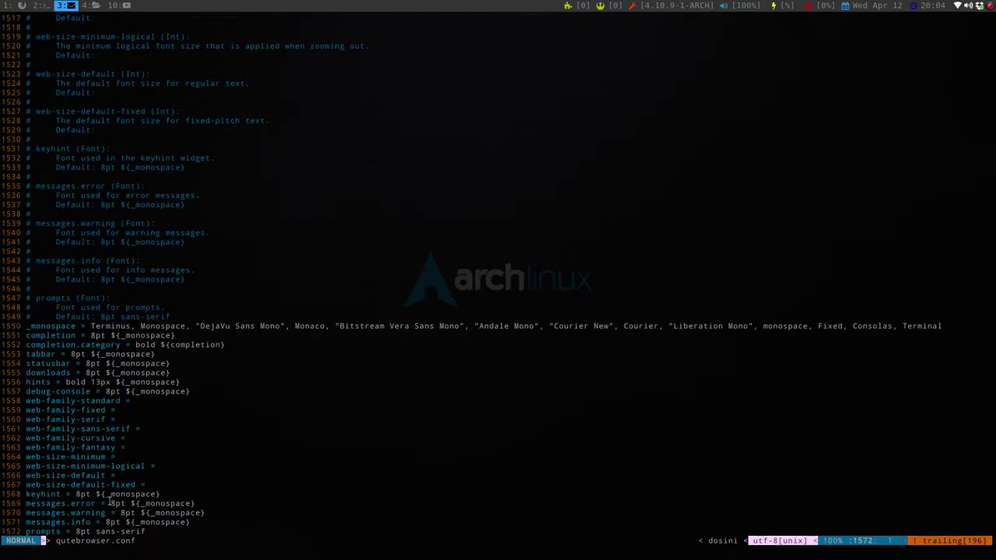
key("g")
key("g")
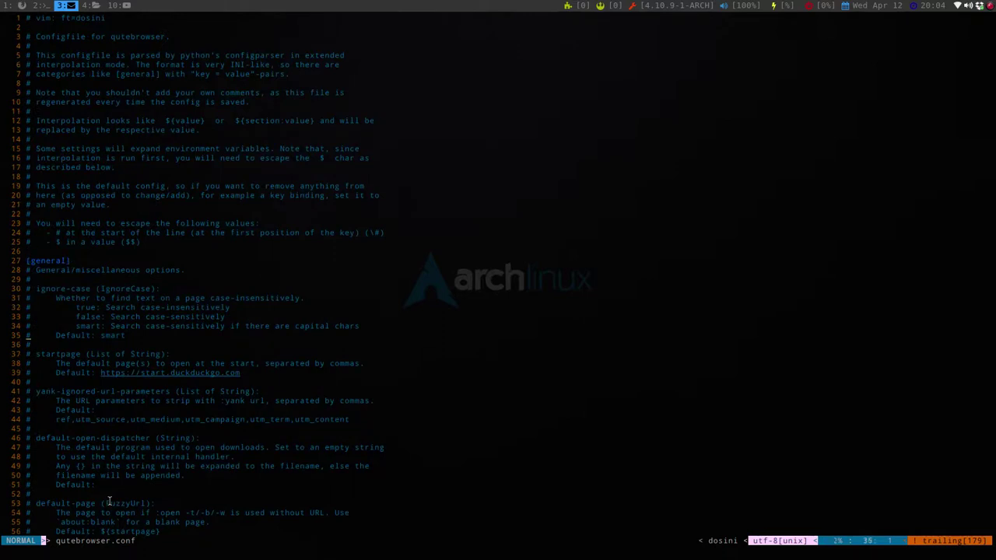
key("j")
key("j")
key("j")
key("j")
key("j")
key("j")
key("j")
key("j")
key("j")
key("j")
key("j")
key("j")
key("j")
key("j")
key("j")
key("j")
key("j")
key("j")
key("j")
key("j")
key("j")
key("j")
key("j")
key("j")
key("j")
key("j")
key("j")
key("j")
key("j")
key("j")
key("j")
key("j")
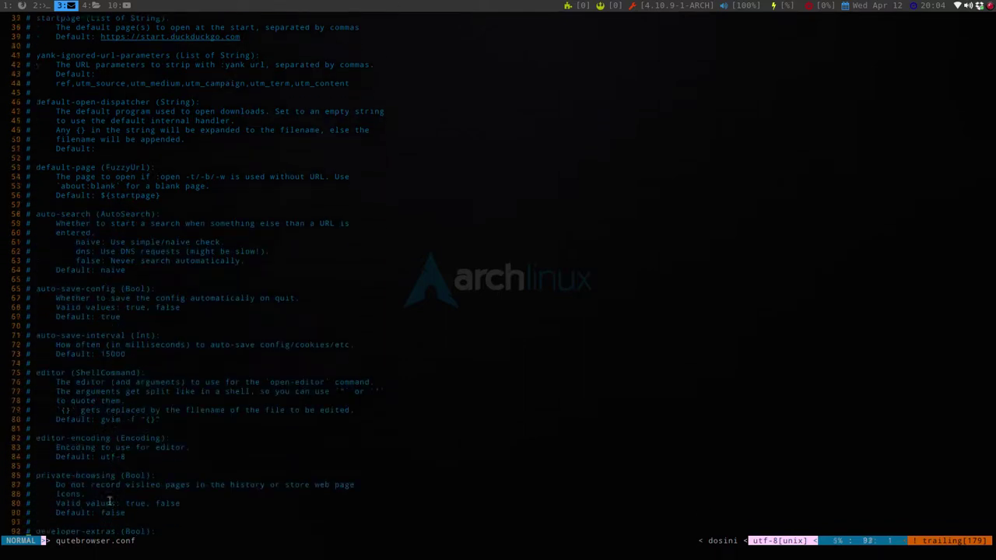
key("j")
key("j")
key("j")
key("j")
key("j")
key("j")
key("j")
key("j")
key("j")
key("j")
key("j")
key("j")
key("j")
key("j")
key("j")
key("j")
key("j")
key("j")
key("j")
key("j")
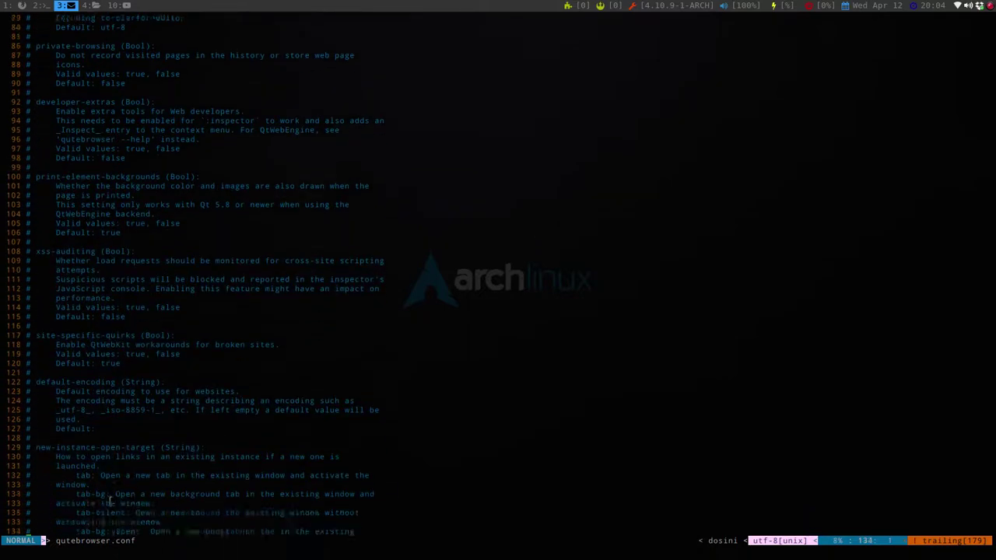
key("j")
key("j")
key("j")
key("j")
key("j")
key("j")
key("j")
key("j")
key("j")
key("j")
key("j")
key("j")
key("j")
key("j")
key("j")
key("j")
key("j")
key("j")
key("j")
key("j")
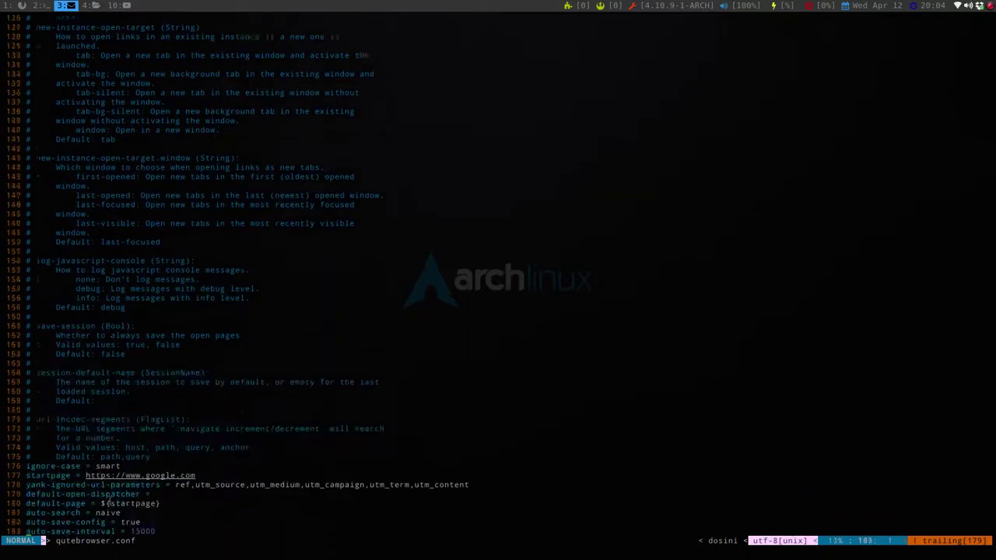
key("j")
key("j")
key("j")
key("j")
key("j")
key("j")
key("j")
key("j")
key("j")
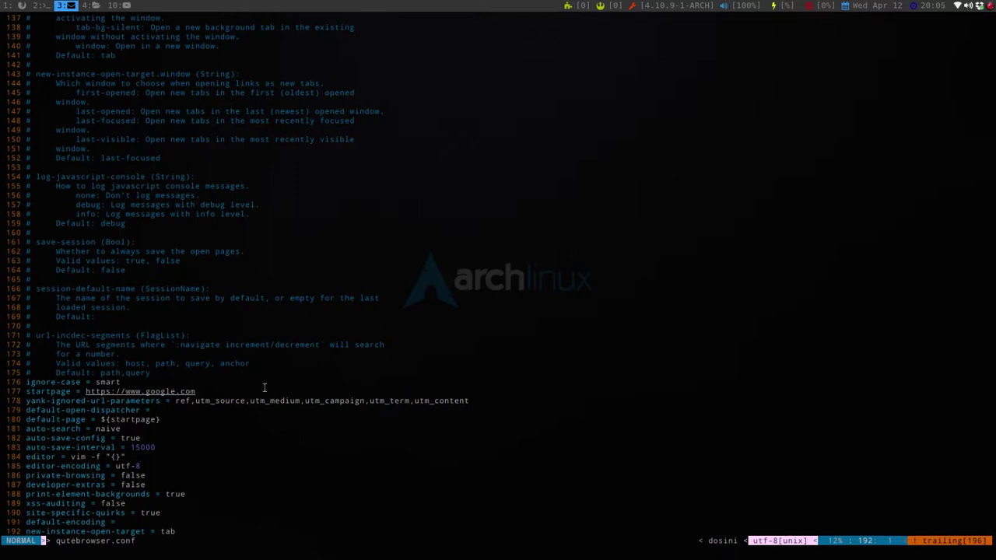
scroll(336, 341, "down", 6)
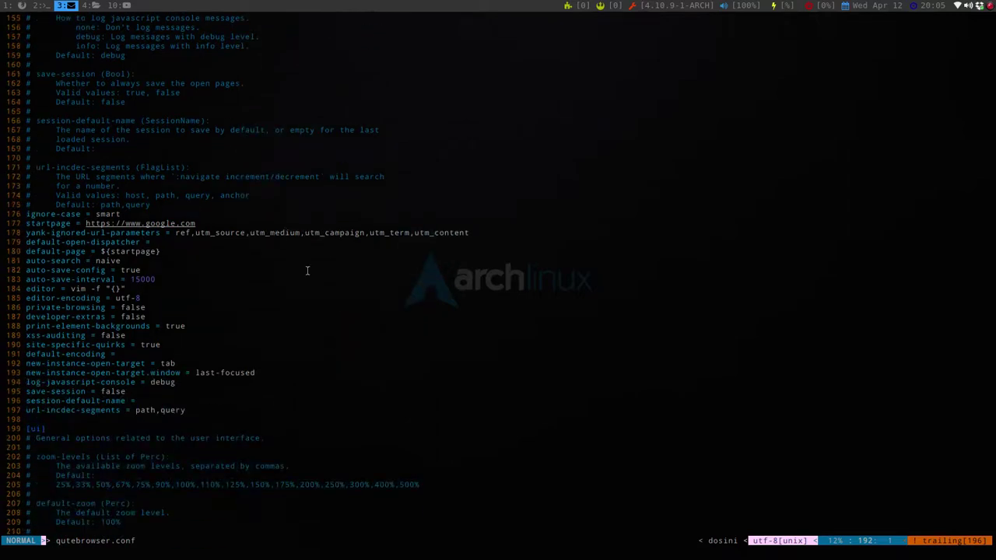
scroll(308, 270, "down", 17)
scroll(307, 270, "down", 12)
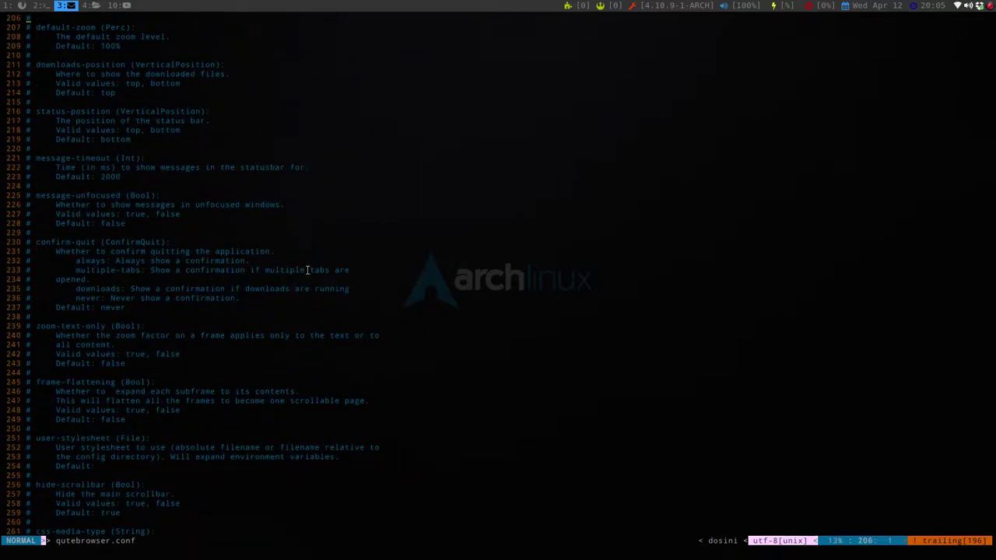
scroll(433, 220, "down", 17)
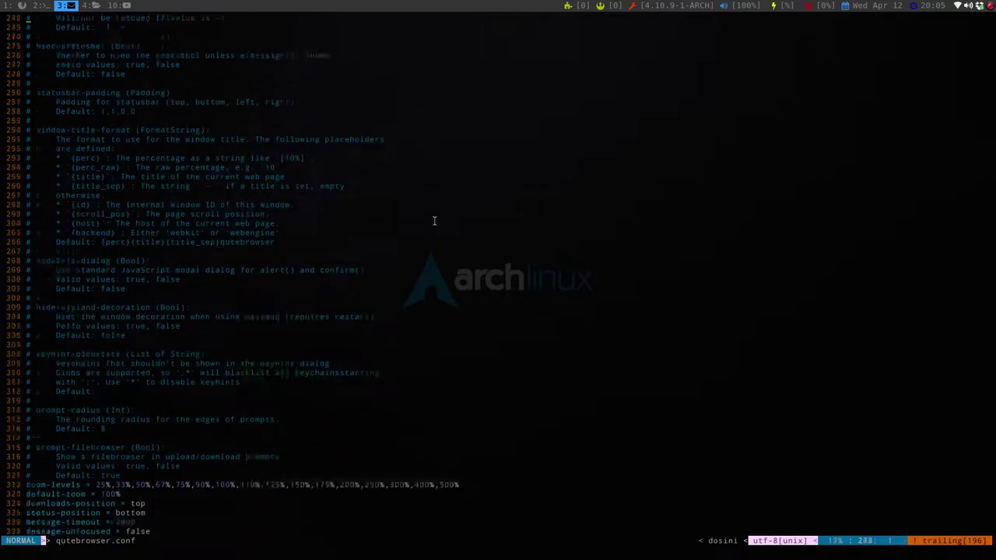
scroll(427, 166, "down", 1)
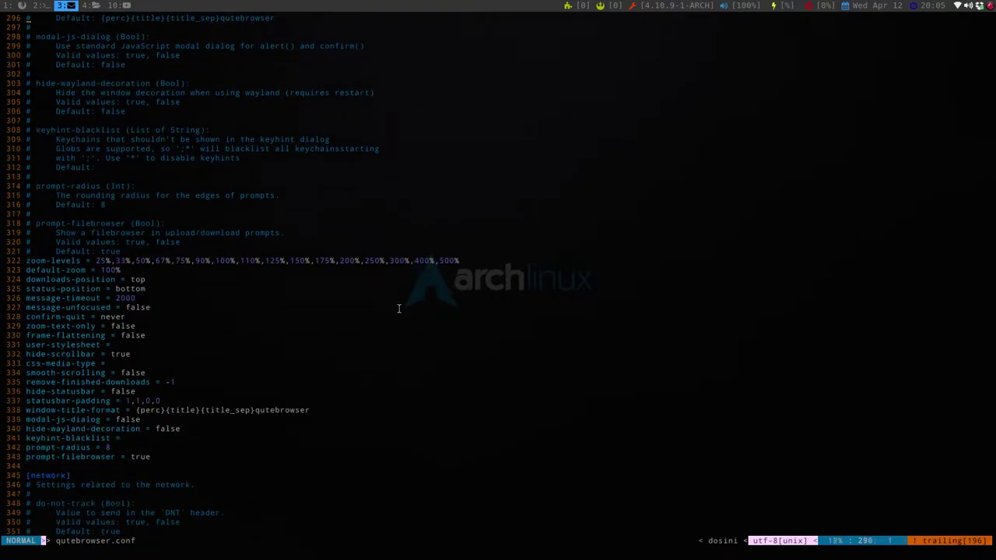
- On workspace 1, zoom the ArchWiki page out and reset it to 100%, then go to workspace 2
key("super+1")
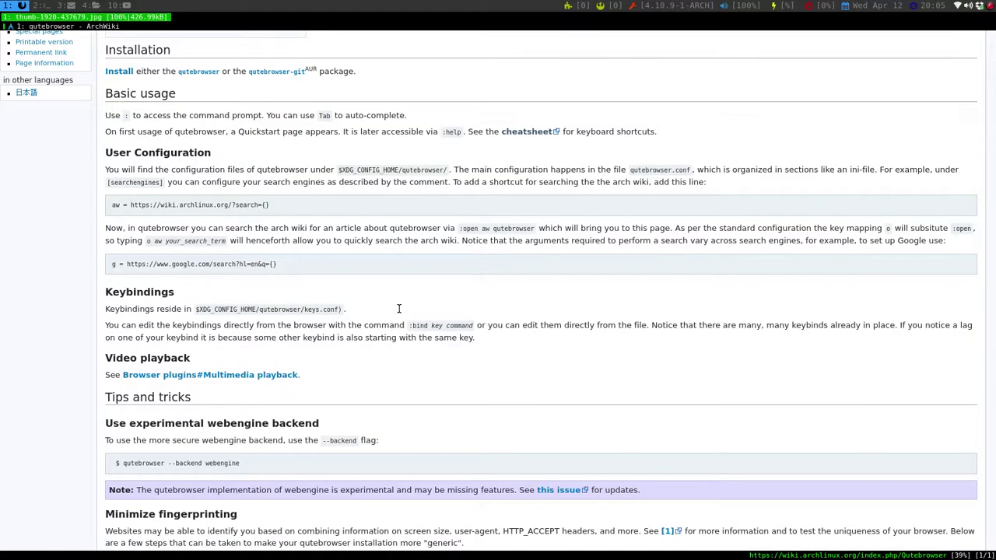
key("equal")
key("minus")
key("minus")
key("minus")
key("minus")
key("minus")
key("minus")
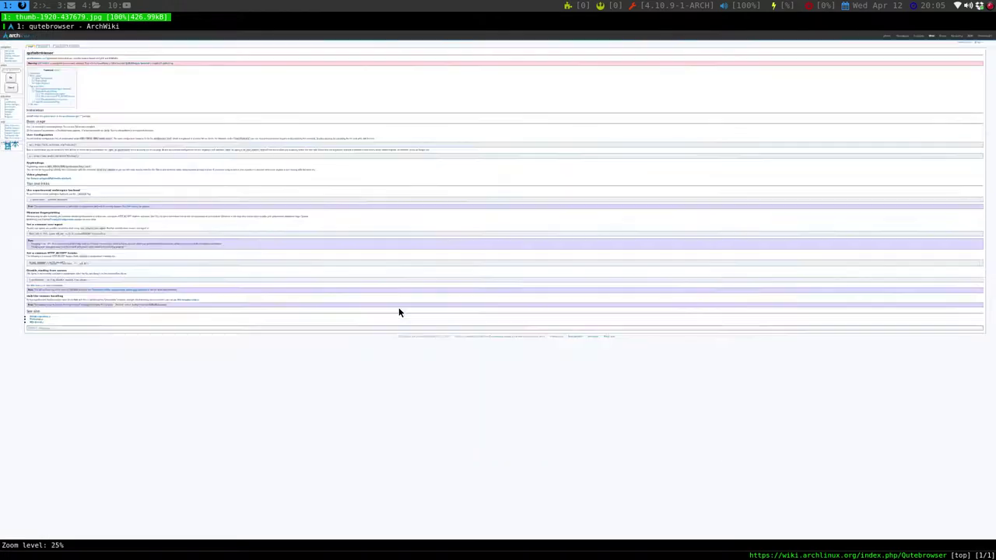
key("equal")
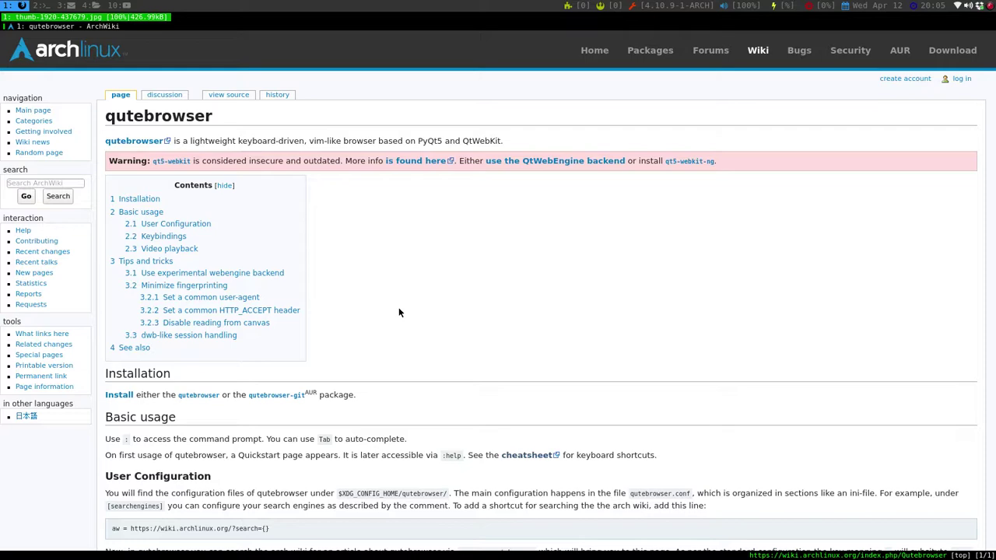
key("equal")
key("minus")
key("minus")
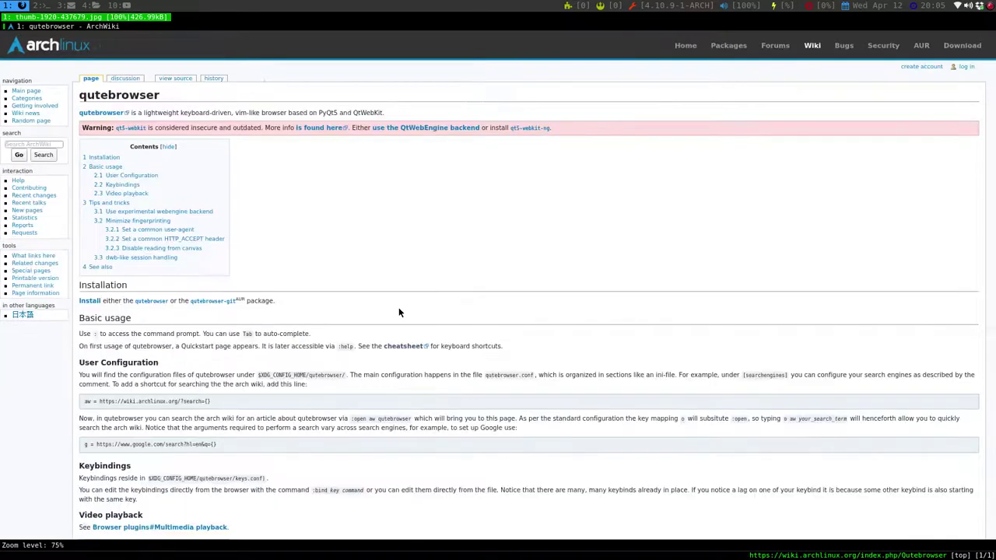
key("minus")
key("minus")
key("minus")
key("equal")
key("super+2")
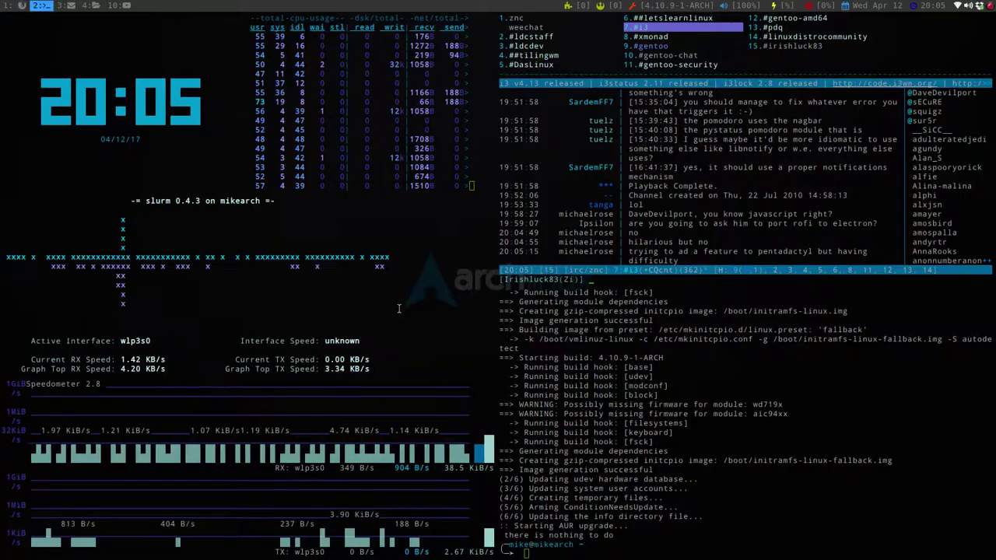
- On workspace 3, scroll qutebrowser.conf down to its [content] section, e.g. cookies-accept = no-3rdparty
key("super+3")
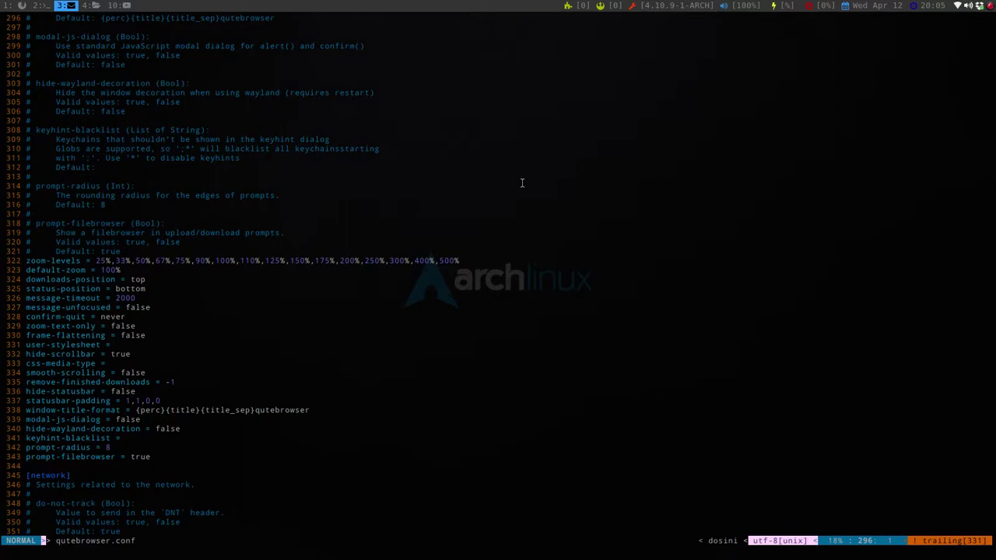
scroll(531, 104, "down", 20)
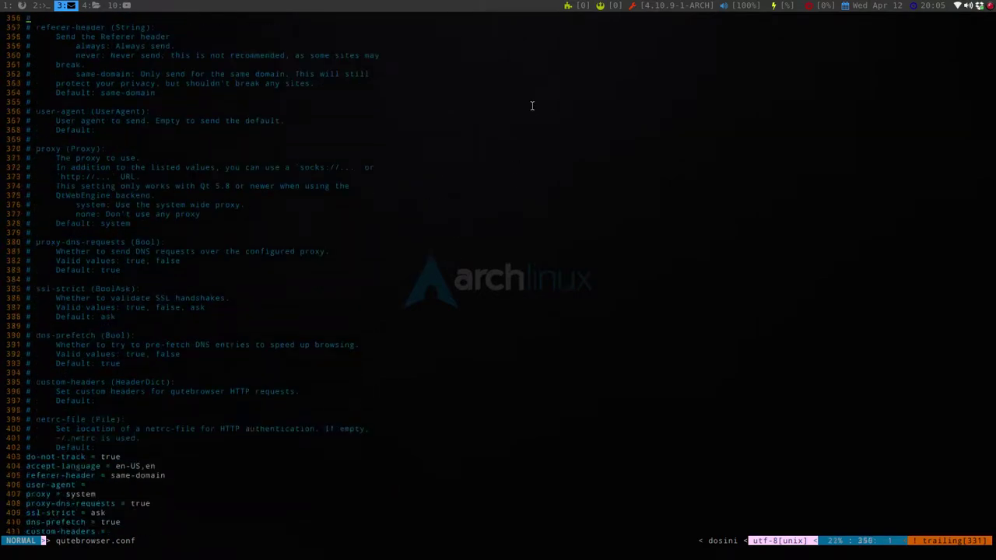
scroll(532, 106, "down", 18)
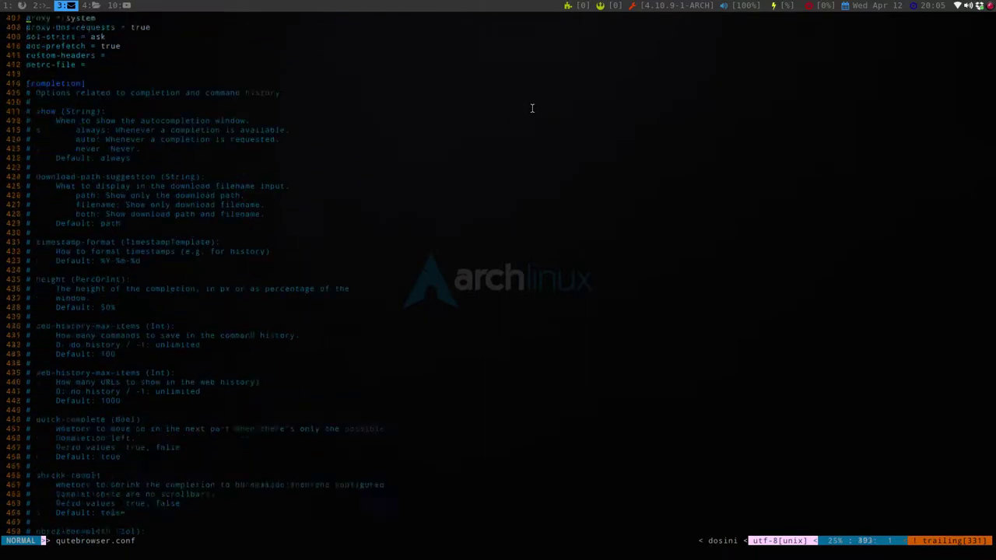
scroll(532, 108, "down", 11)
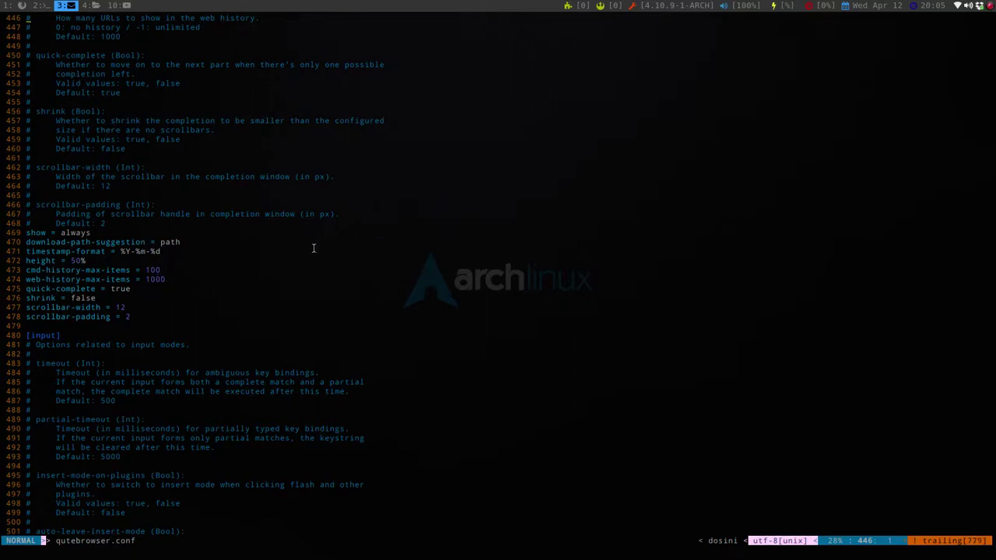
scroll(465, 310, "down", 17)
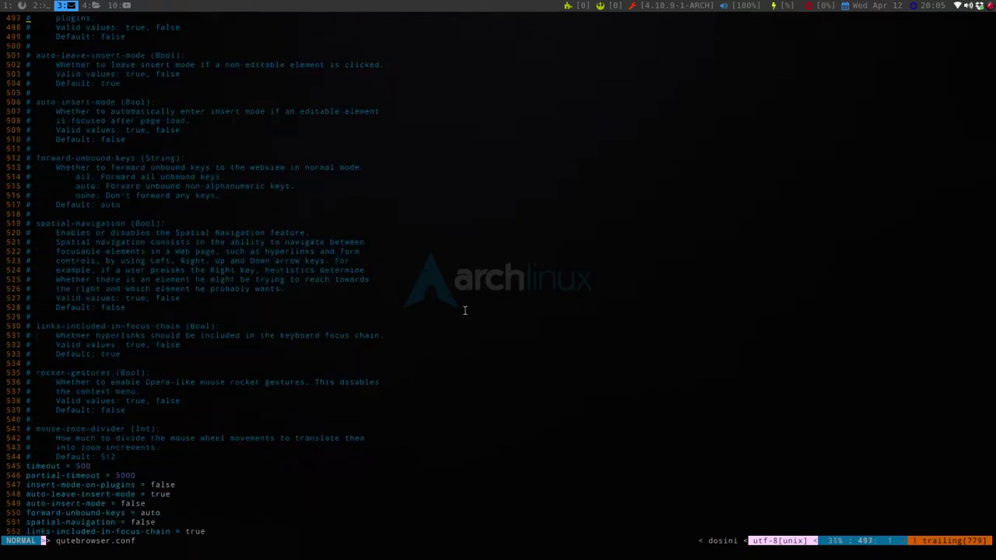
scroll(465, 311, "down", 8)
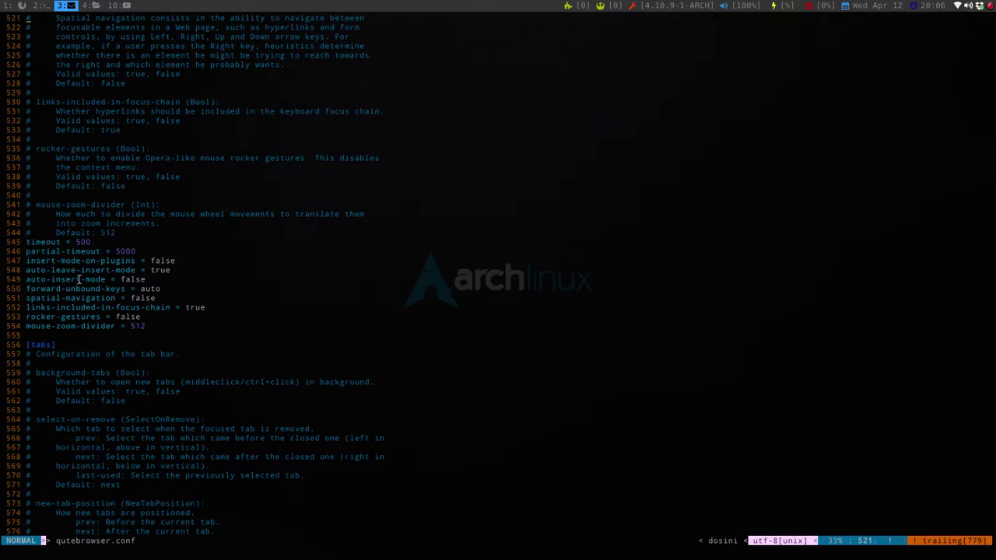
scroll(330, 248, "down", 17)
scroll(330, 248, "down", 20)
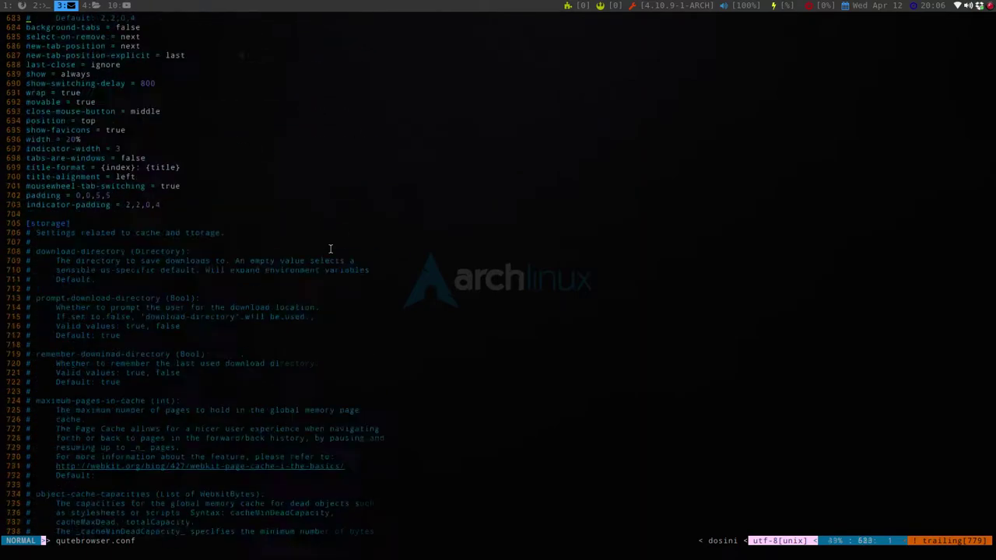
scroll(330, 248, "down", 14)
scroll(329, 249, "up", 17)
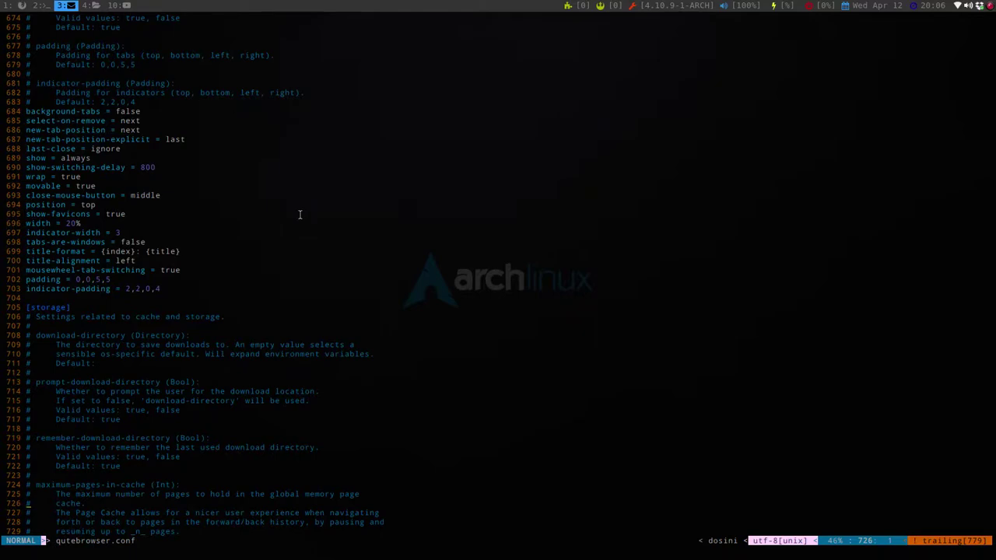
scroll(299, 214, "down", 20)
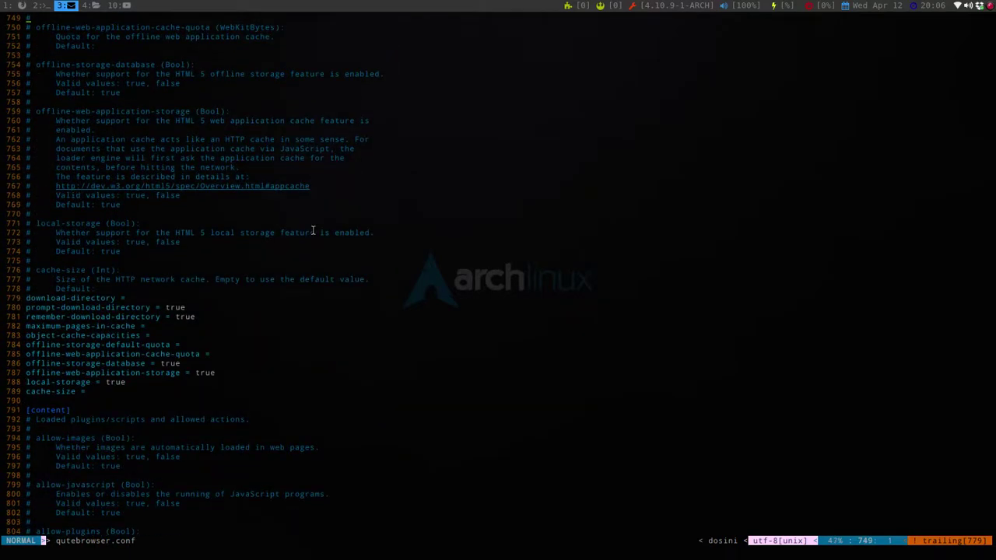
scroll(313, 231, "down", 3)
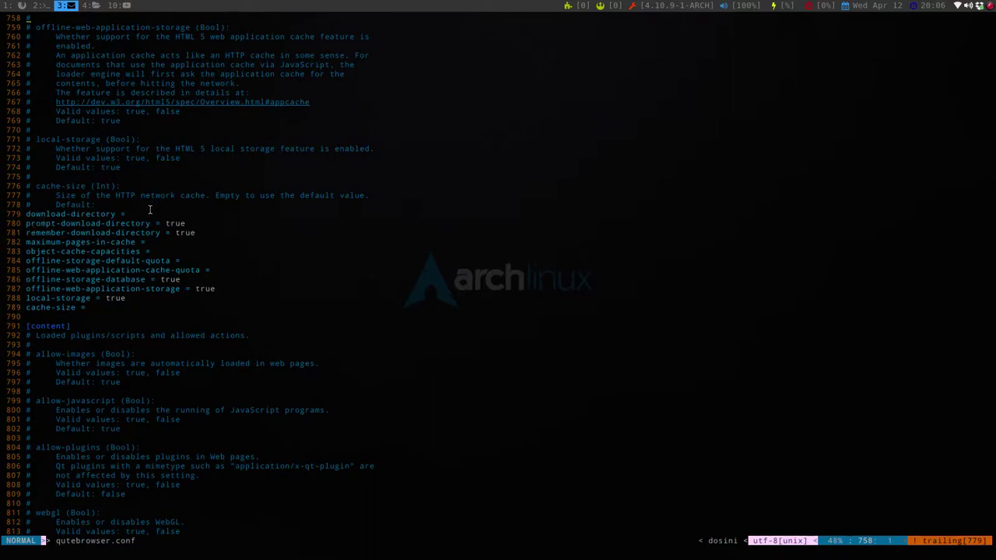
scroll(386, 195, "down", 20)
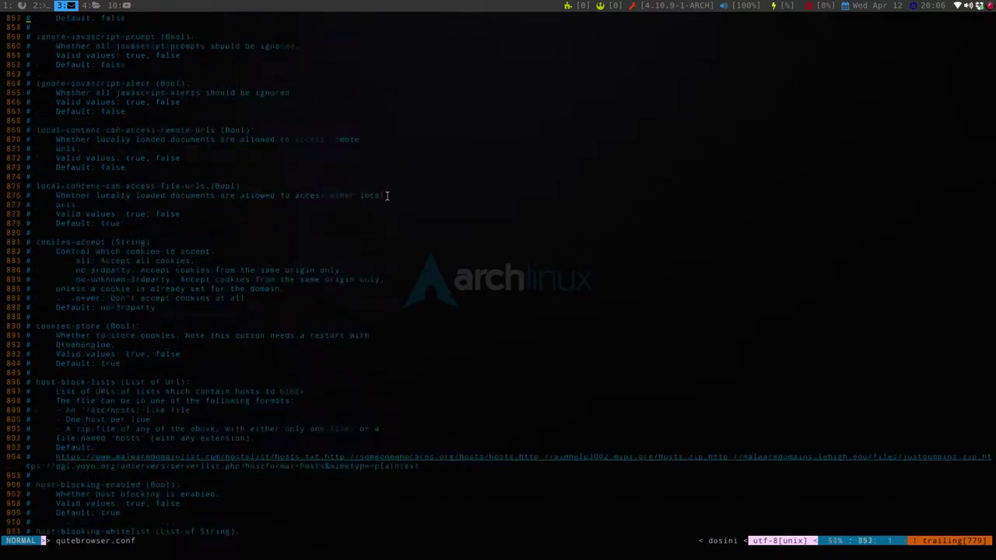
scroll(387, 196, "down", 7)
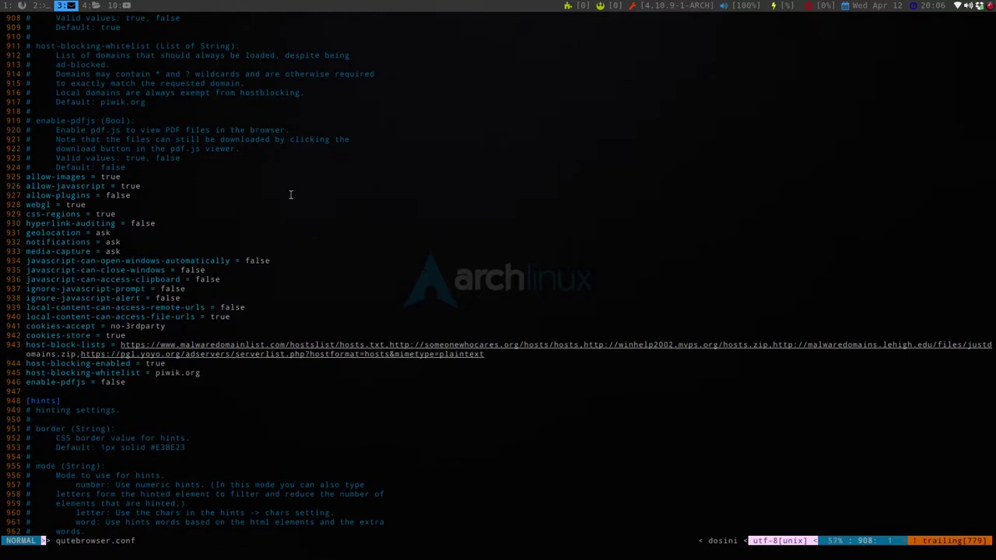
key("slash")
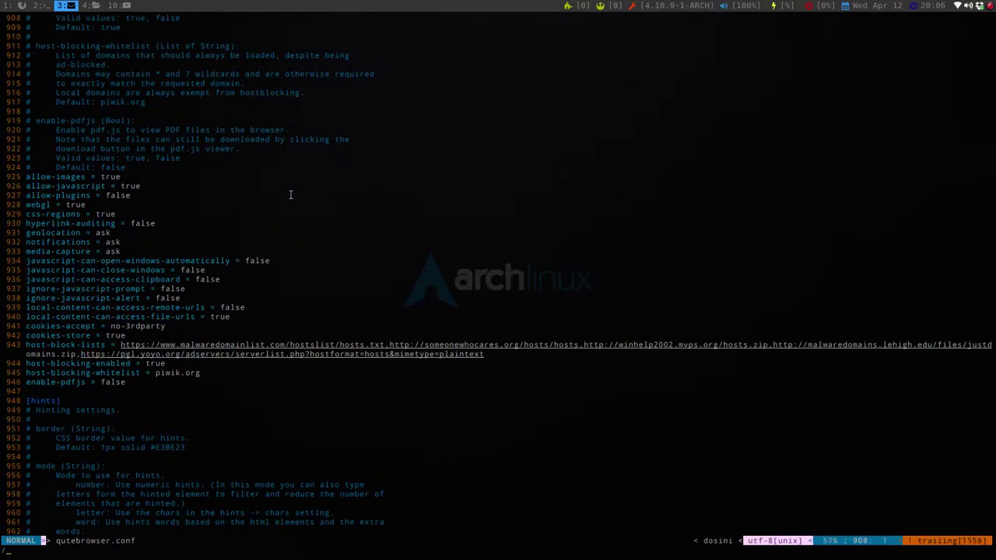
- Find DEFAULT and type 'archwiki =' on the empty line 1050 below it
type("DEF")
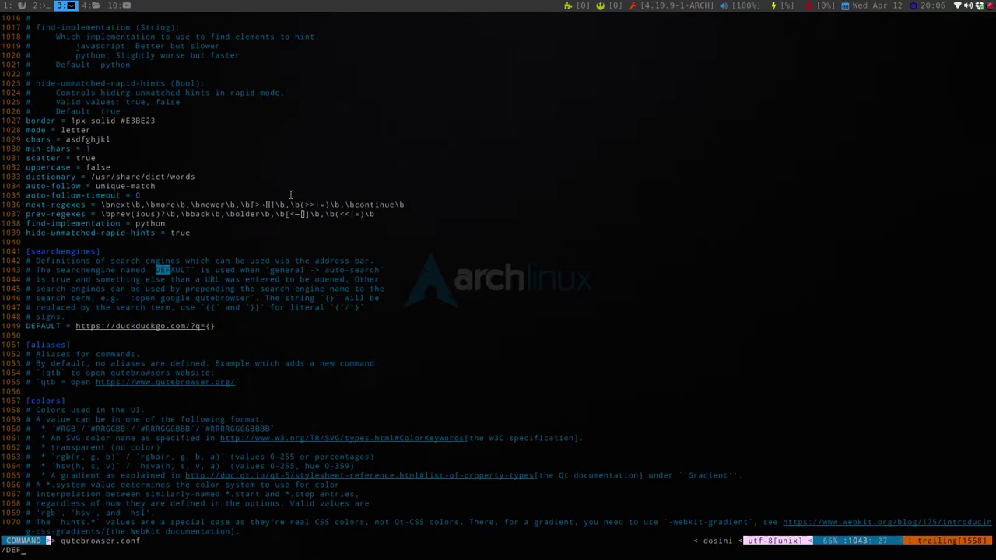
type("AULT")
key("Return")
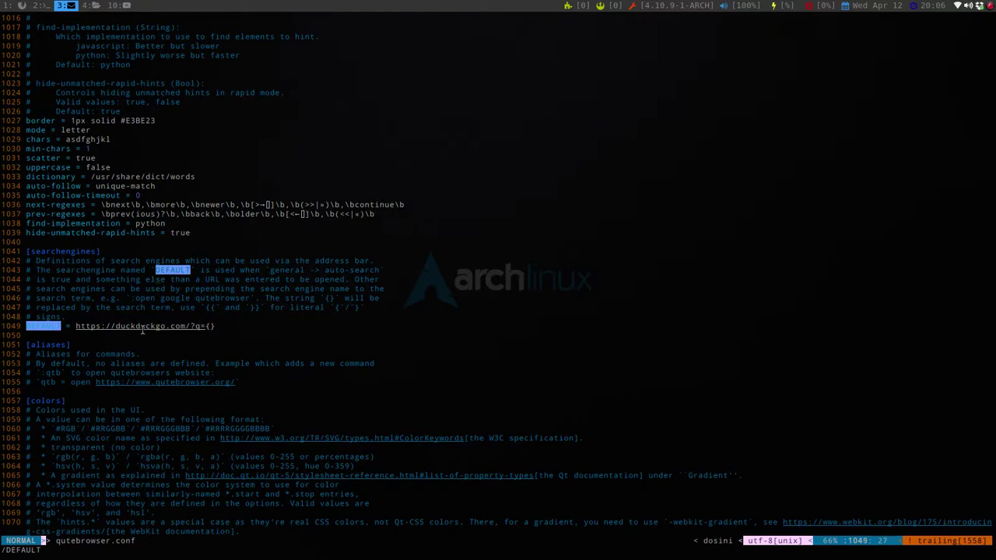
key("j")
key("j")
key("k")
key("i")
type("a")
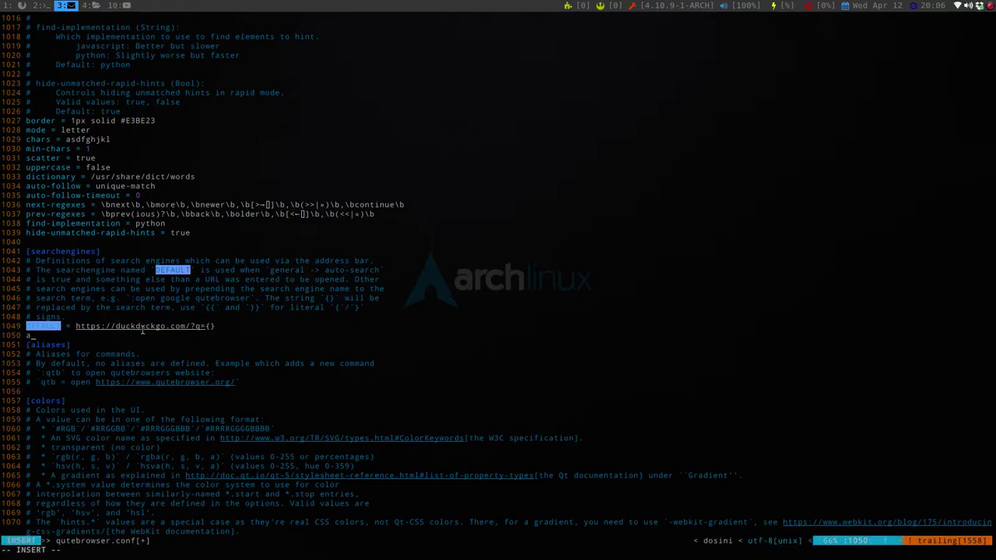
type("rchwiki =")
key("super+1")
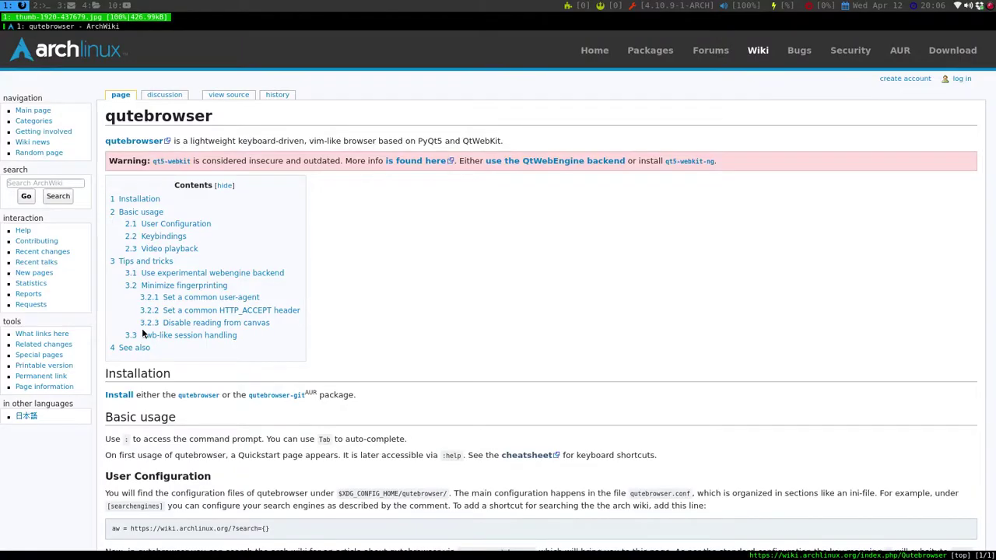
- Select the ArchWiki search URL in the wiki's example and return to Vim on workspace 3
scroll(338, 290, "down", 3)
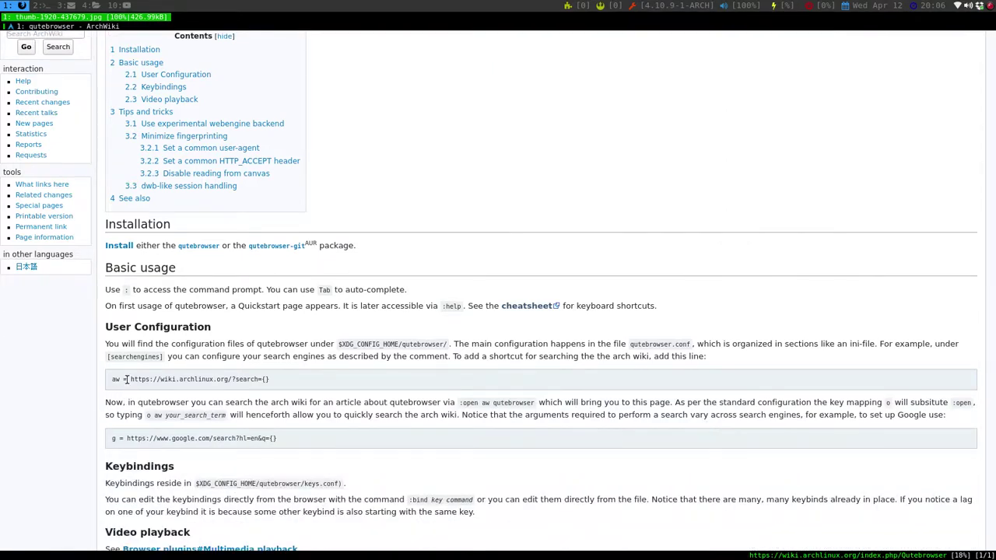
left_click_drag(129, 379, 289, 379)
key("super+c")
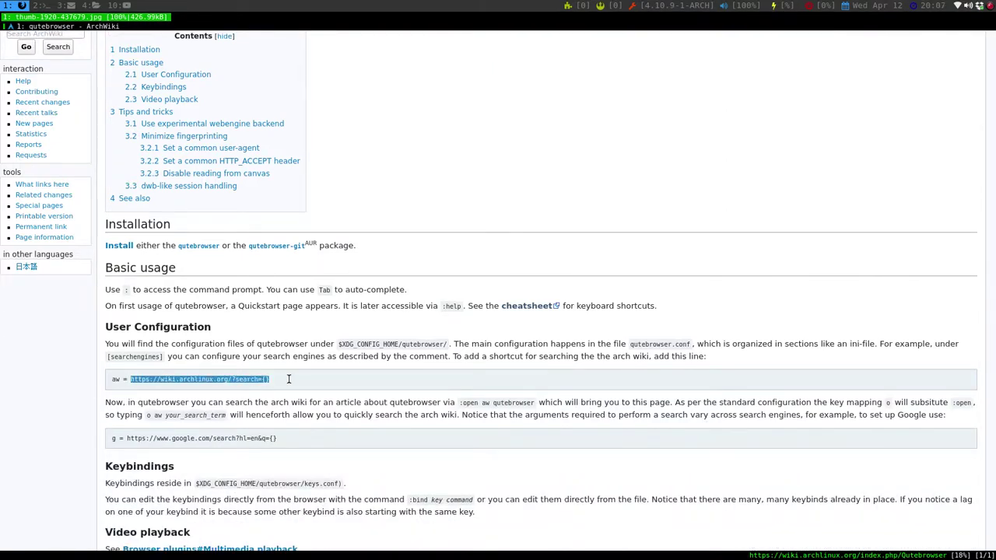
key("super+2")
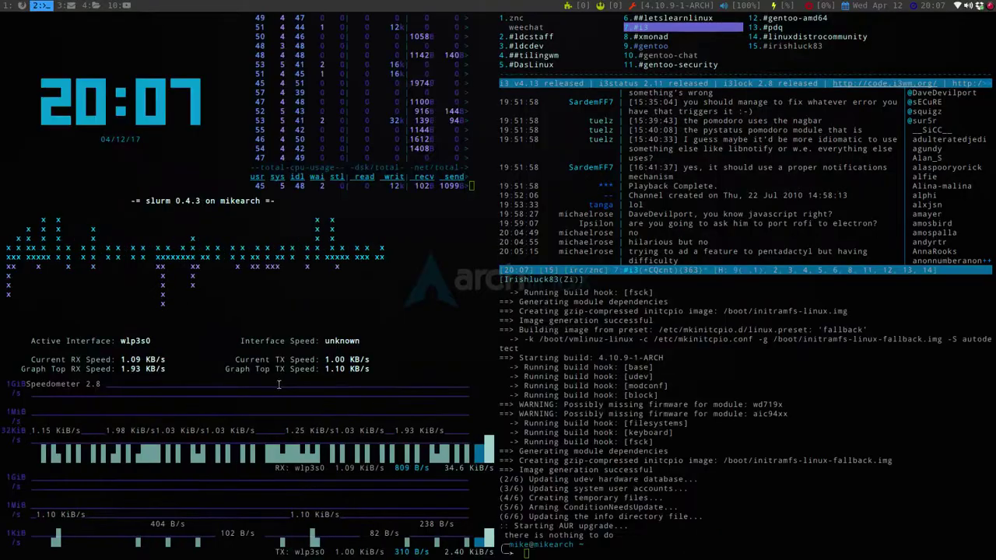
key("super+3")
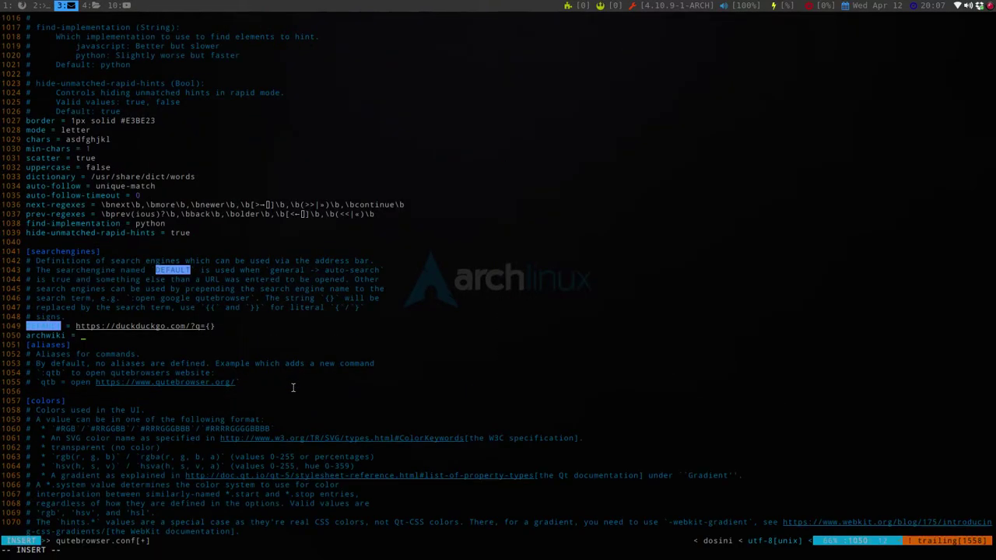
- Paste the ArchWiki URL after 'archwiki =' with {} appended, then add 'aw = ${archwiki}'
middle_click(195, 392)
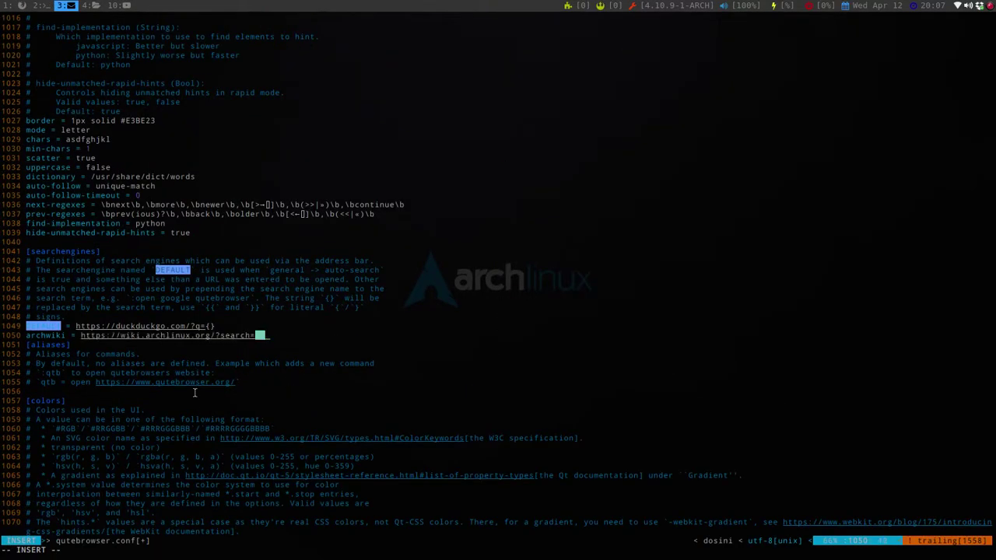
type("{}")
key("Return")
type("aw")
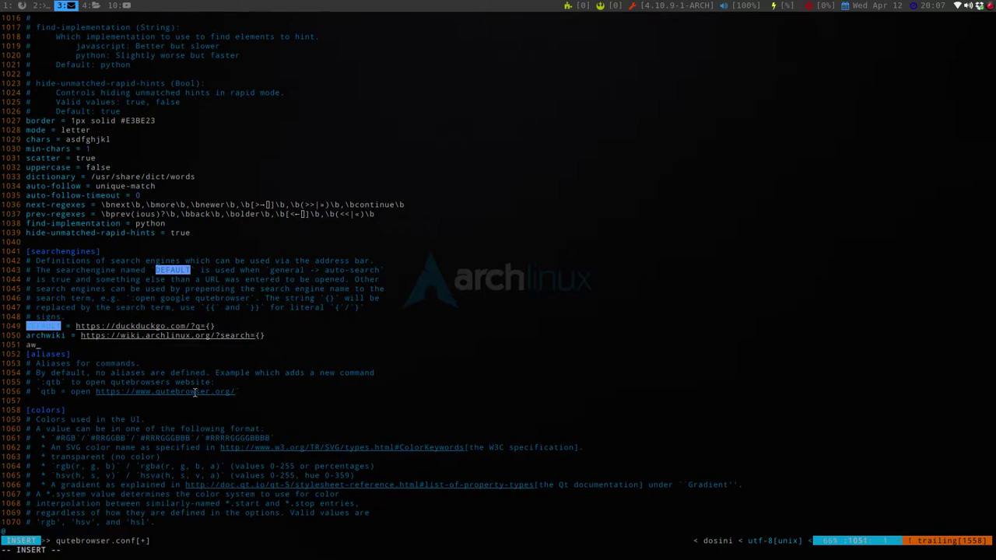
type(" = ${")
type("chwiki}")
key("Return")
key("Return")
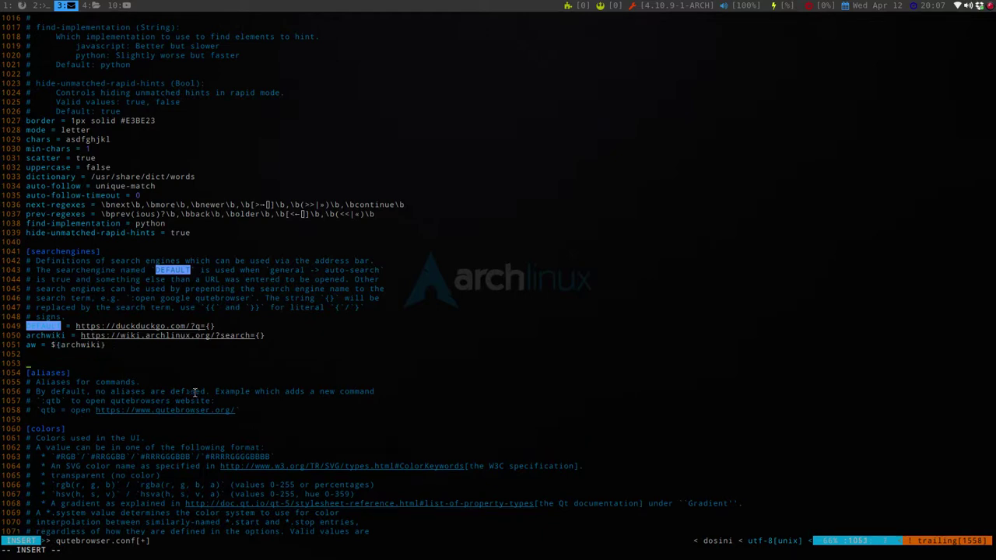
- Begin a 'google =' line in qutebrowser.conf, then go to the wiki page on workspace 4
key("super+4")
key("super+2")
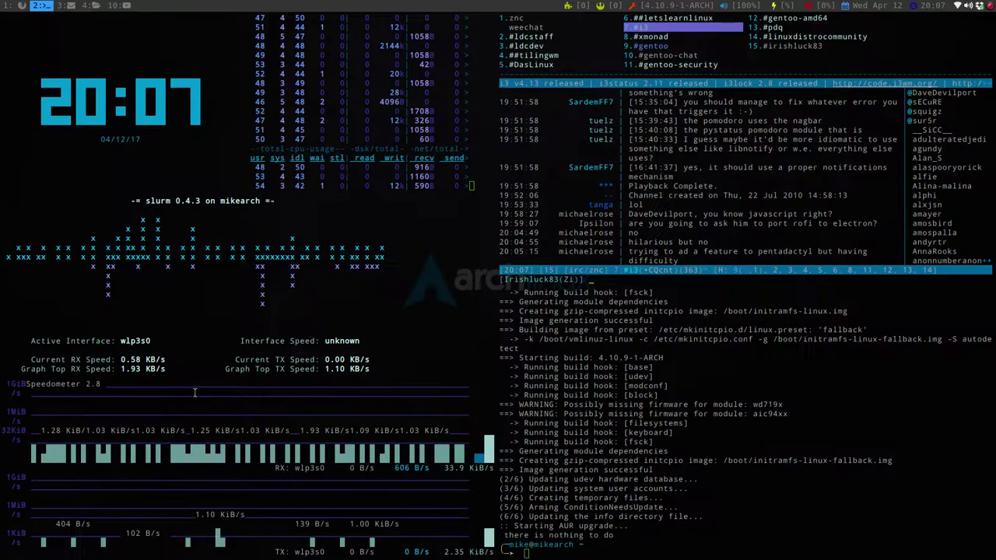
key("super+3")
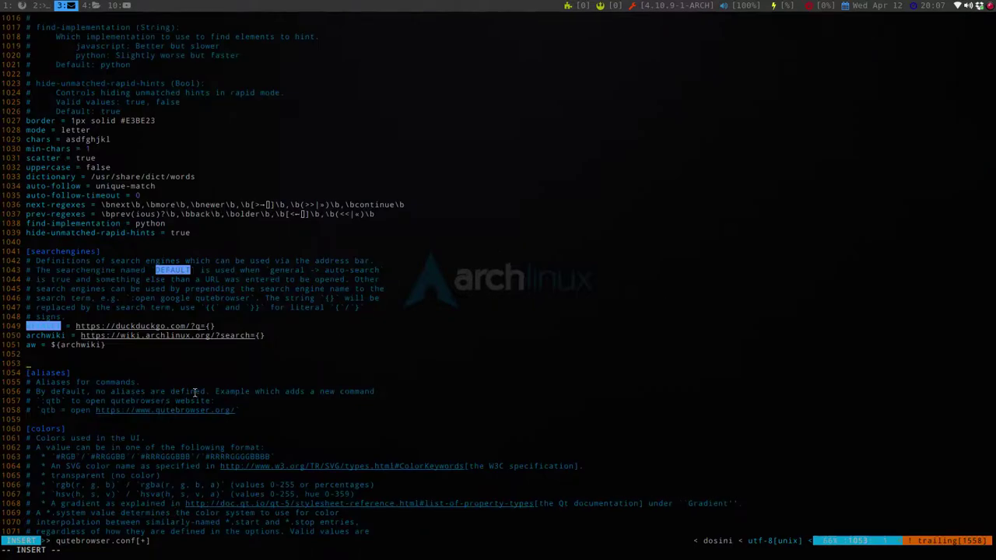
type("google =")
key("super+4")
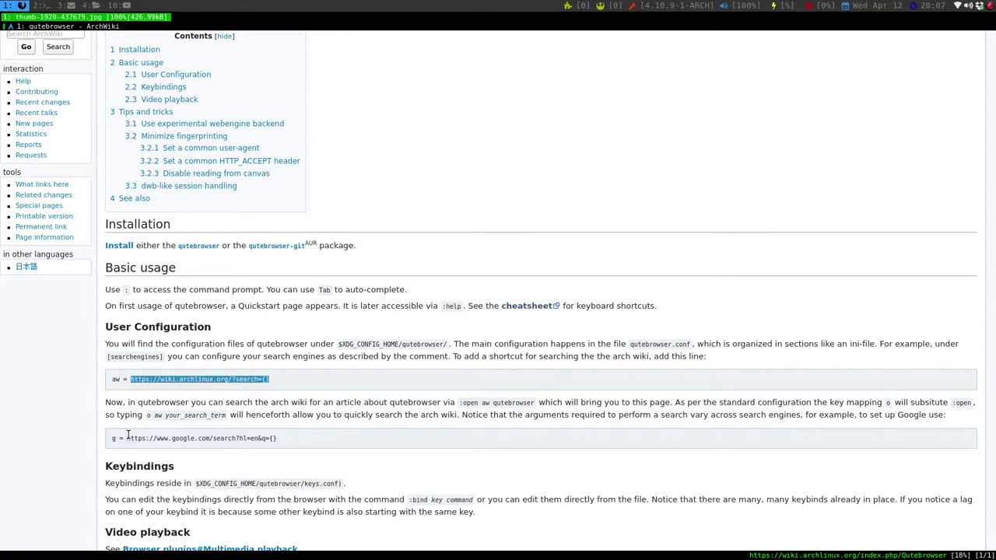
- Select the full Google search URL from the wiki's g = example and return to Vim
left_click_drag(128, 436, 187, 438)
left_click(298, 433)
left_click(307, 440)
left_click_drag(290, 440, 128, 440)
key("super+c")
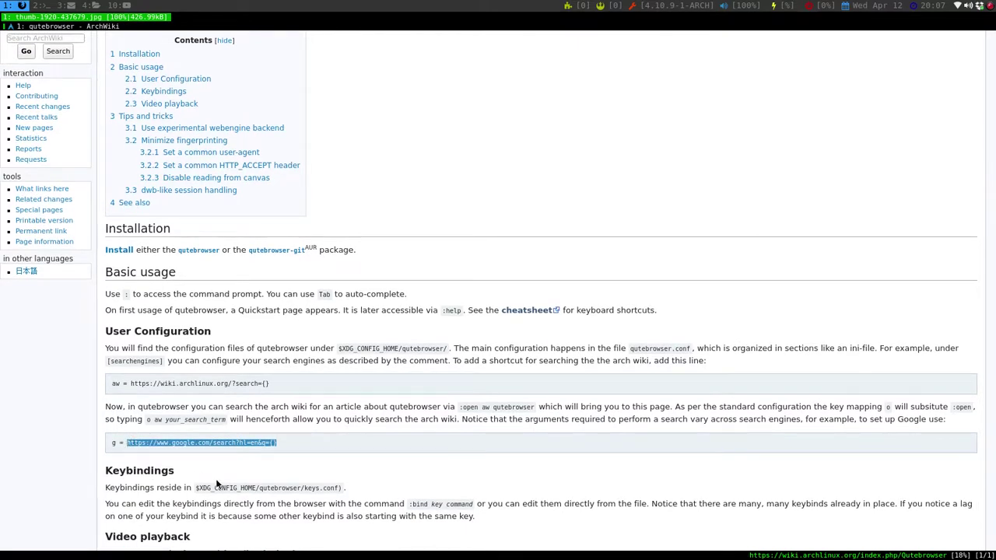
key("super+3")
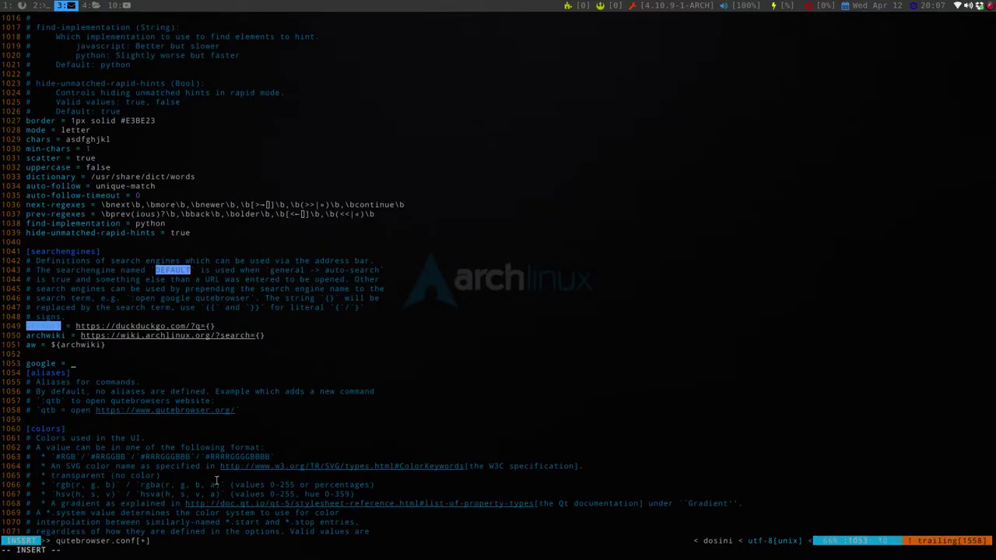
- Paste the Google URL, add 'g = ${google}' below it, and save qutebrowser.conf with :w
middle_click(217, 480)
key("Return")
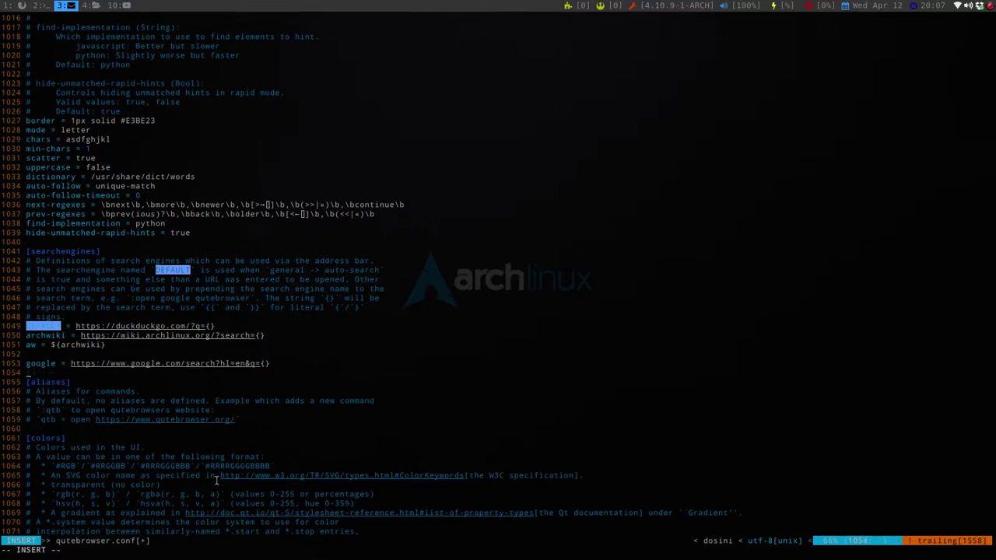
type("g = ${google}")
key("Escape")
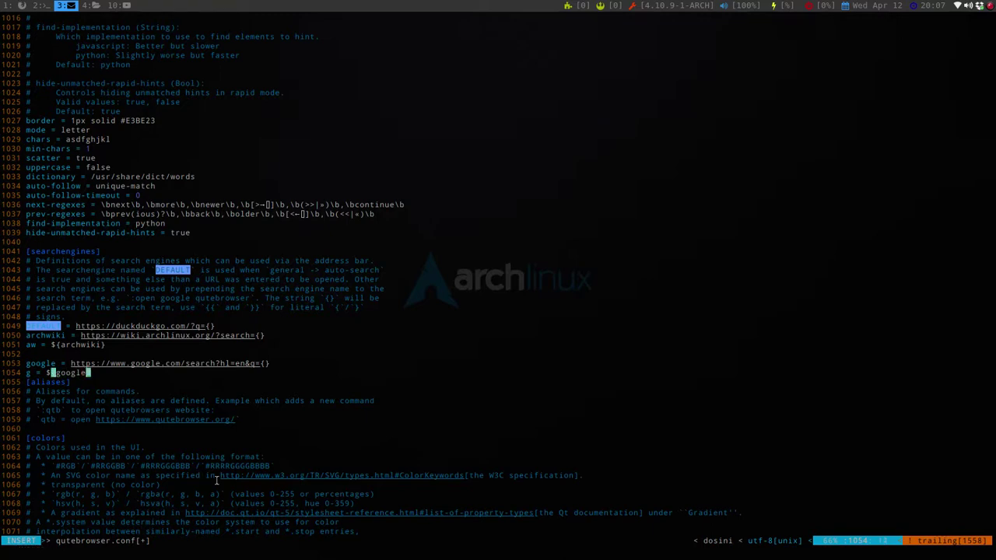
type(":w")
key("Return")
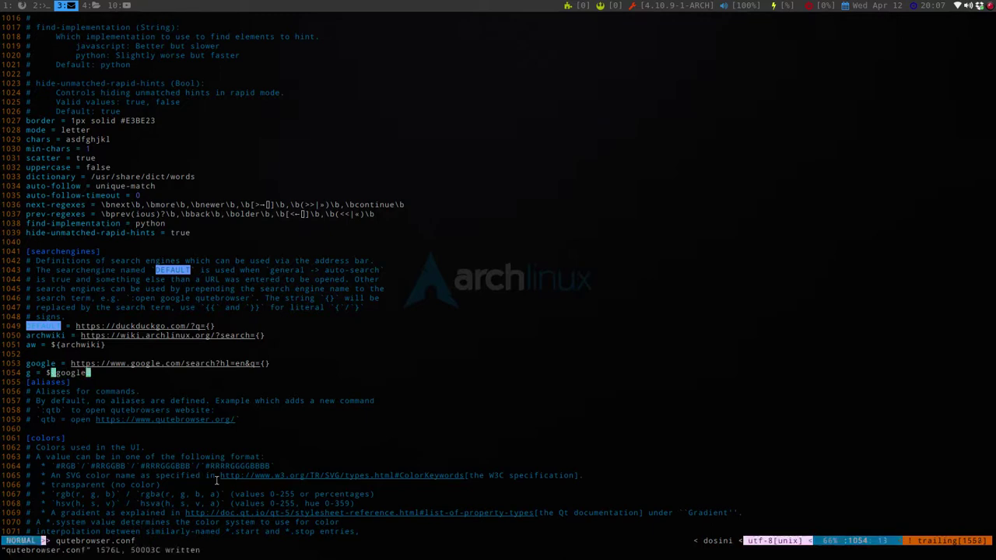
- Close qutebrowser on workspace 1 and relaunch it from dmenu
key("super+1")
key("super+shift+q")
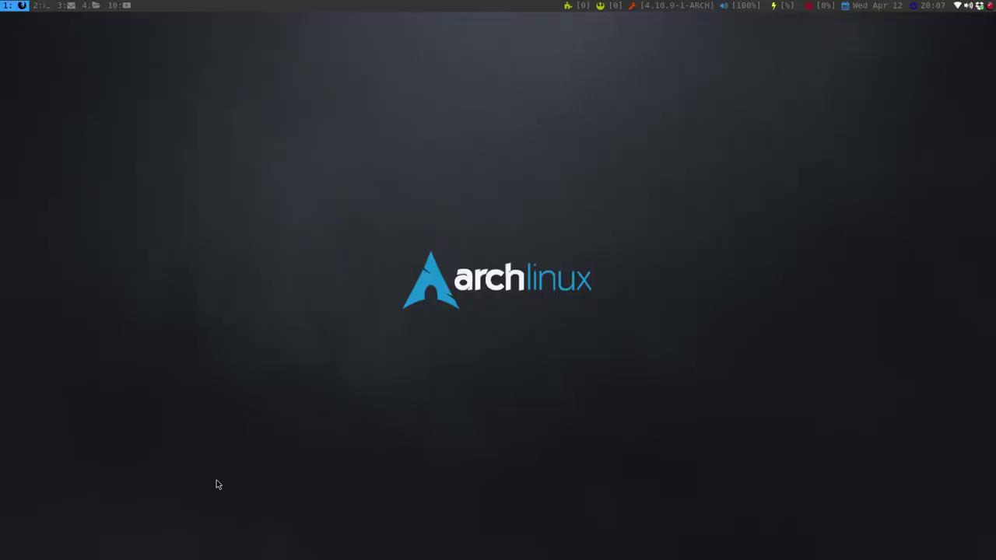
key("super+d")
type("qute")
key("Return")
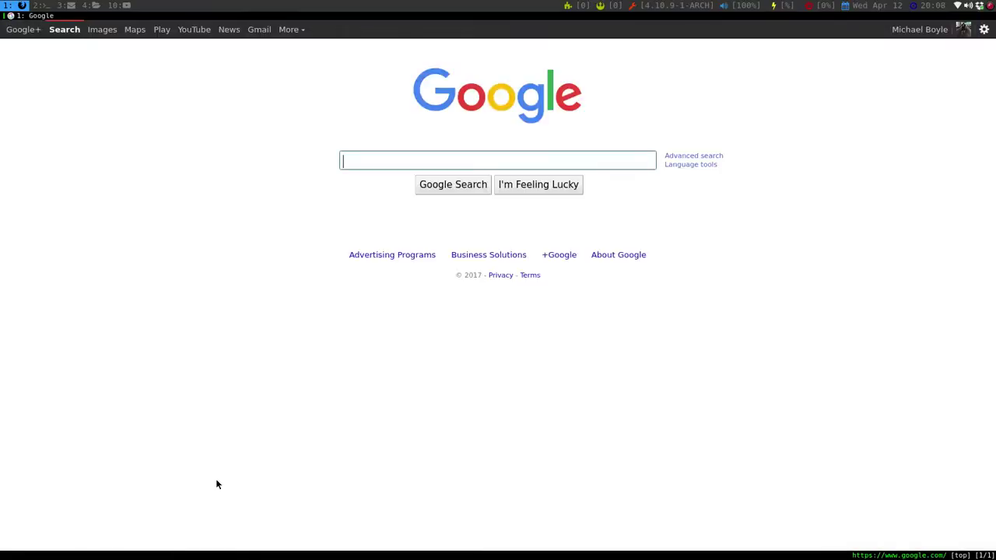
key("o")
key("Tab")
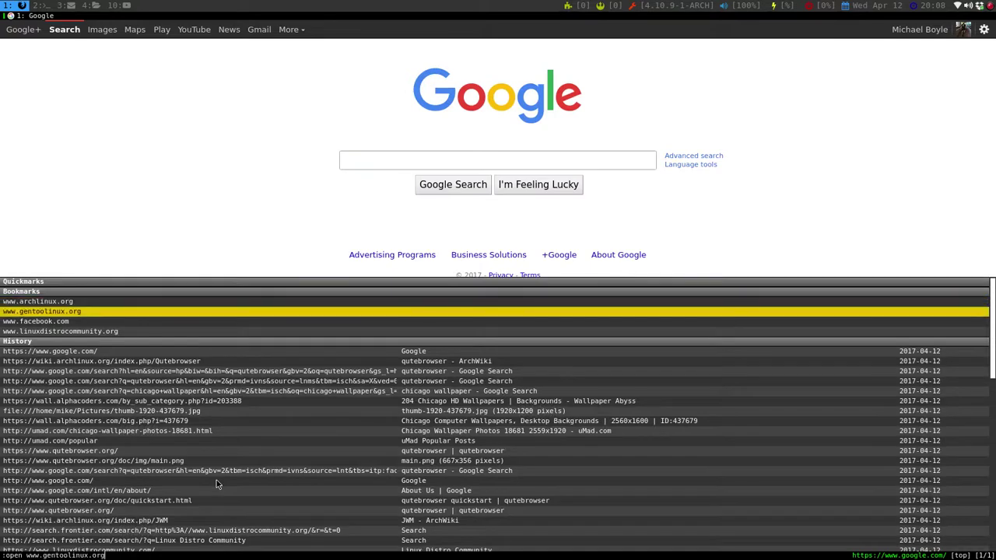
key("Tab")
key("Tab")
key("Tab")
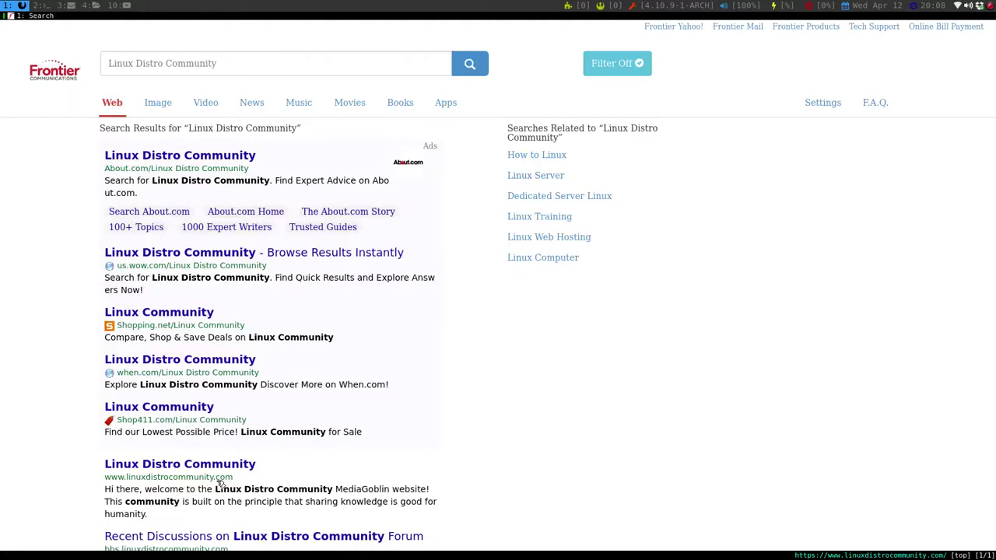
- Search 'g qutebrowser' to bring up Google's results for qutebrowser
key("o")
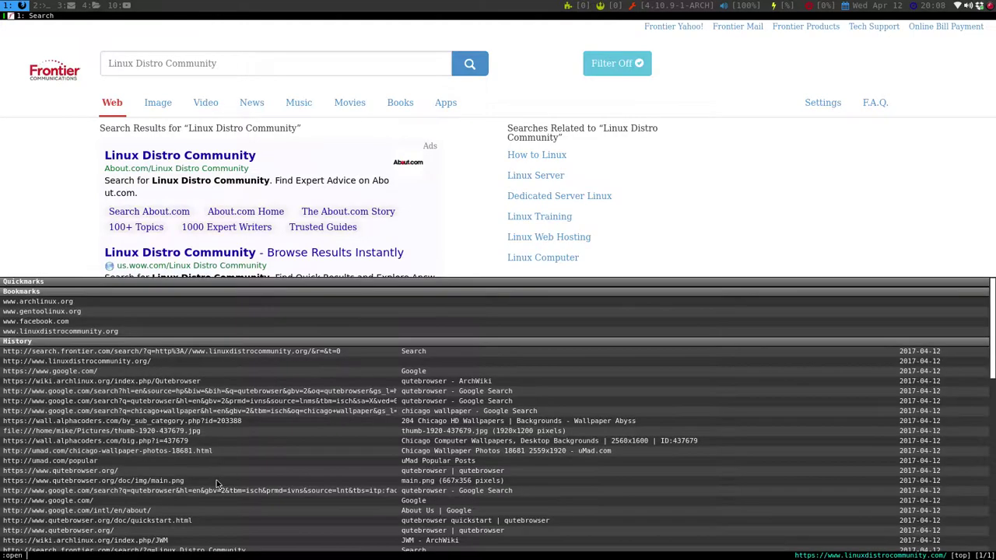
type("g")
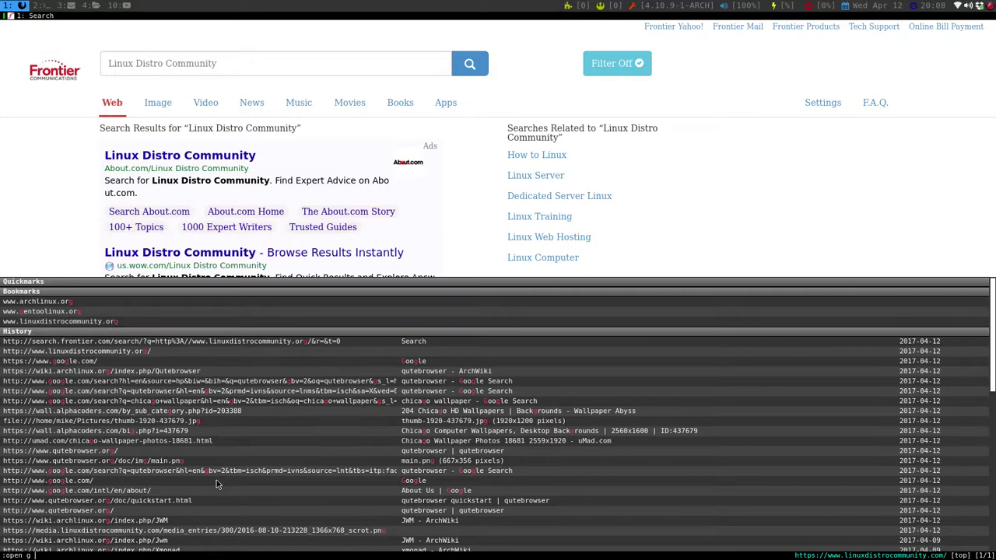
type(" qutebrow")
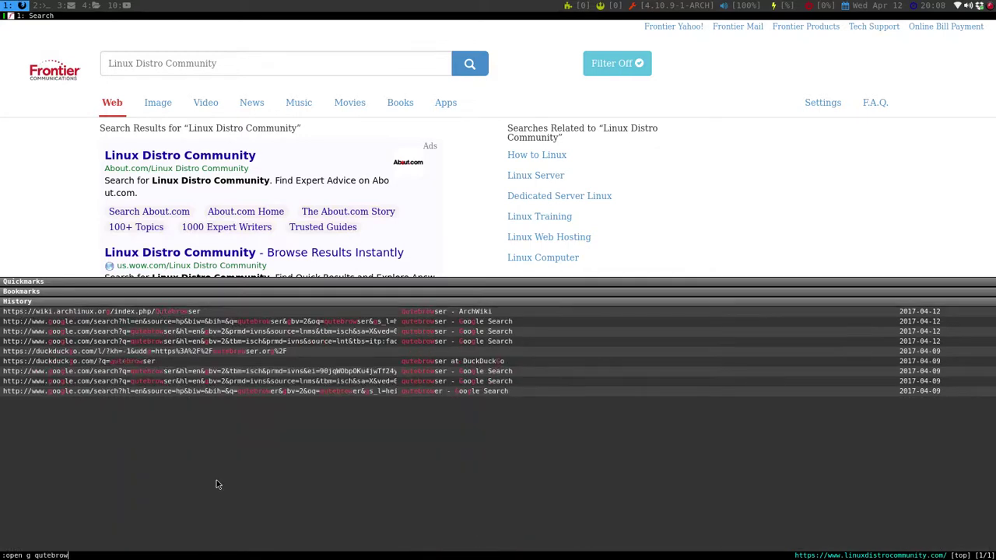
type("ser")
key("Return")
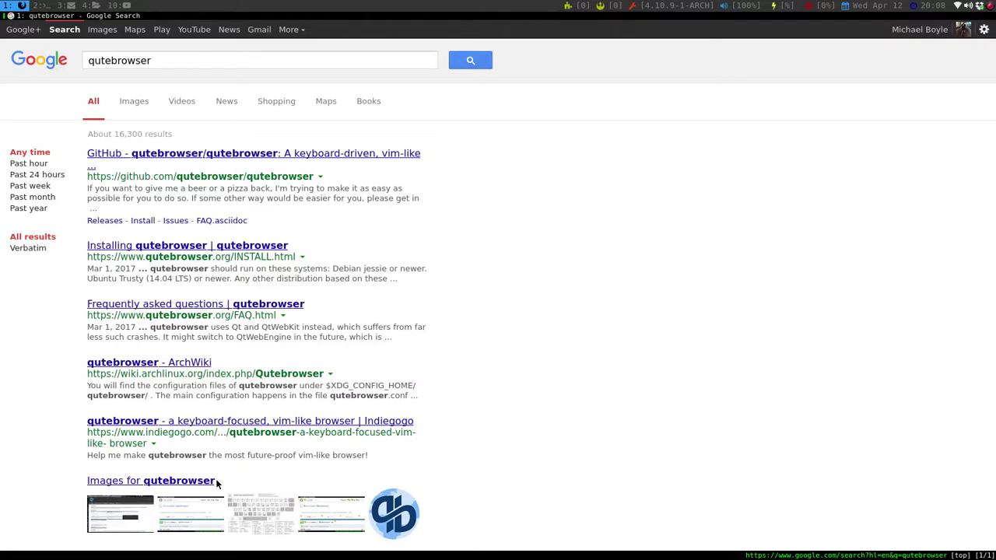
- Run 'open aw kde' to reach the ArchWiki KDE article
type("open aw")
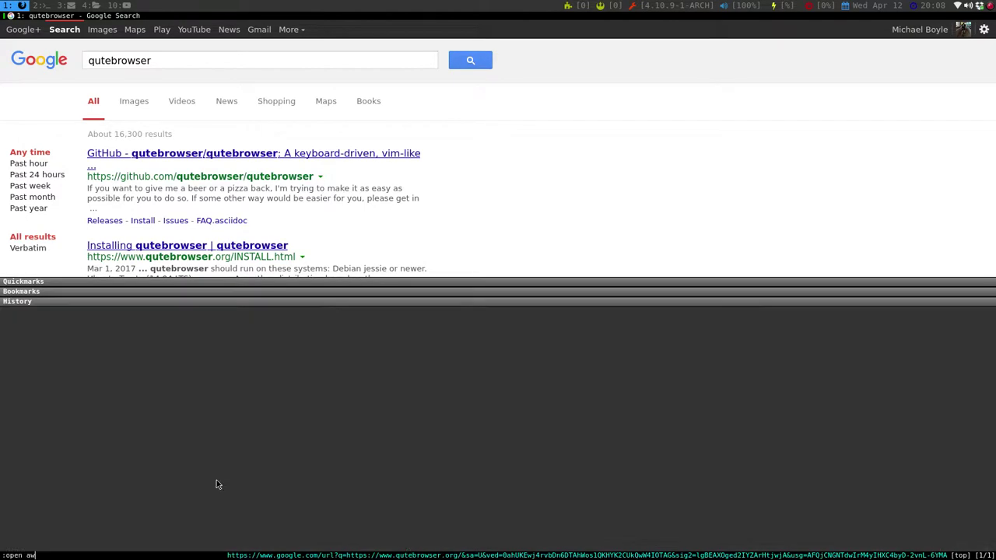
type(" fir")
key("BackSpace")
key("BackSpace")
key("BackSpace")
type("kde")
key("Return")
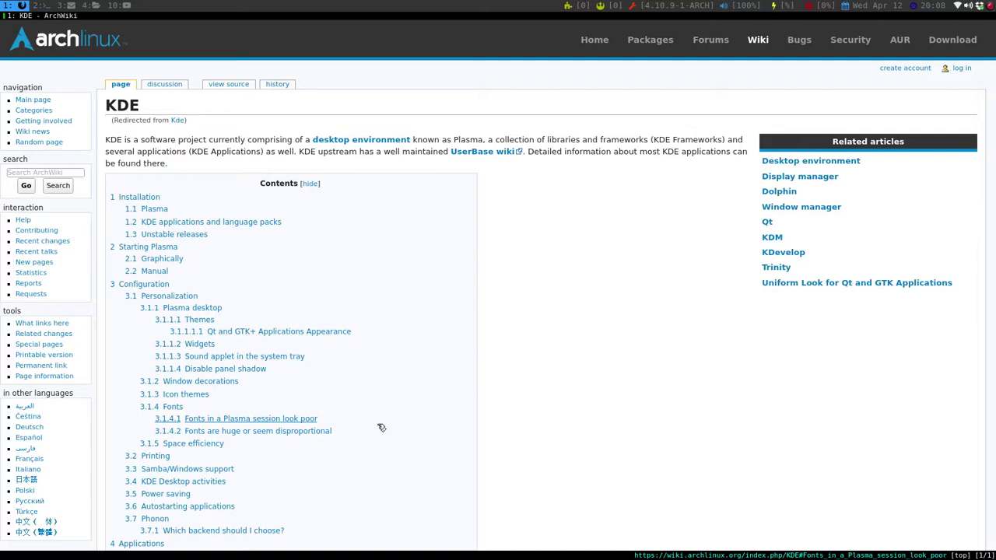
- Switch to vim and wrap 'google' in braces on the g search-engine line of qutebrowser.conf
key("super+2")
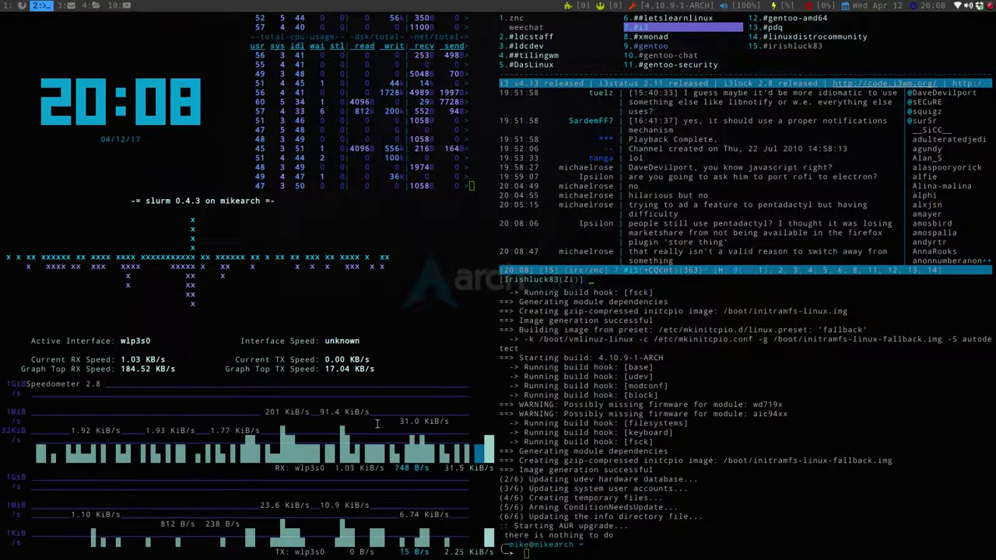
key("super+3")
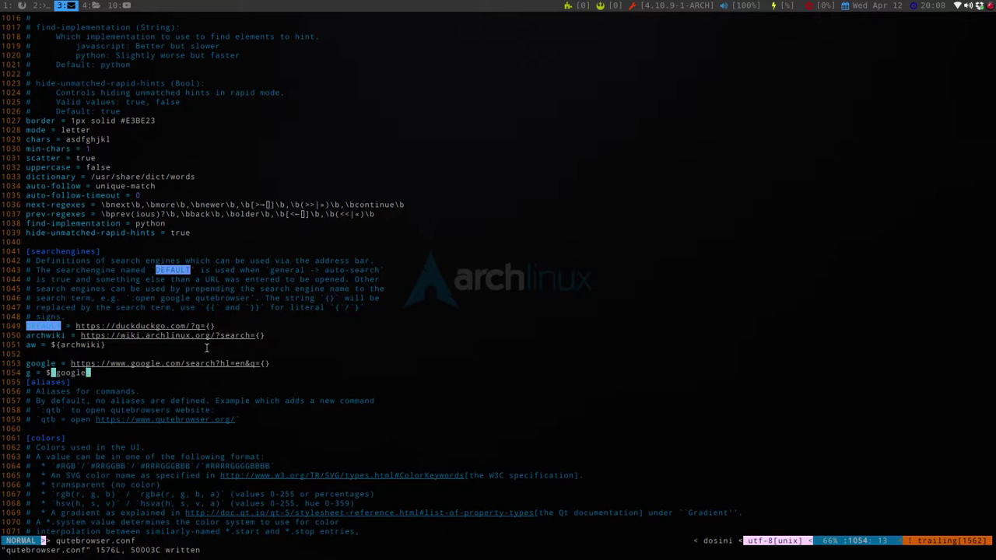
key("y")
key("s")
key("i")
key("w")
key("}")
key("j")
key("j")
- Read down through the completion and statusbar colour settings, then return to the browser
key("j")
key("j")
key("j")
key("j")
key("j")
key("j")
key("j")
key("j")
key("j")
key("j")
key("j")
key("j")
key("j")
key("j")
key("j")
key("j")
key("j")
key("j")
key("j")
key("j")
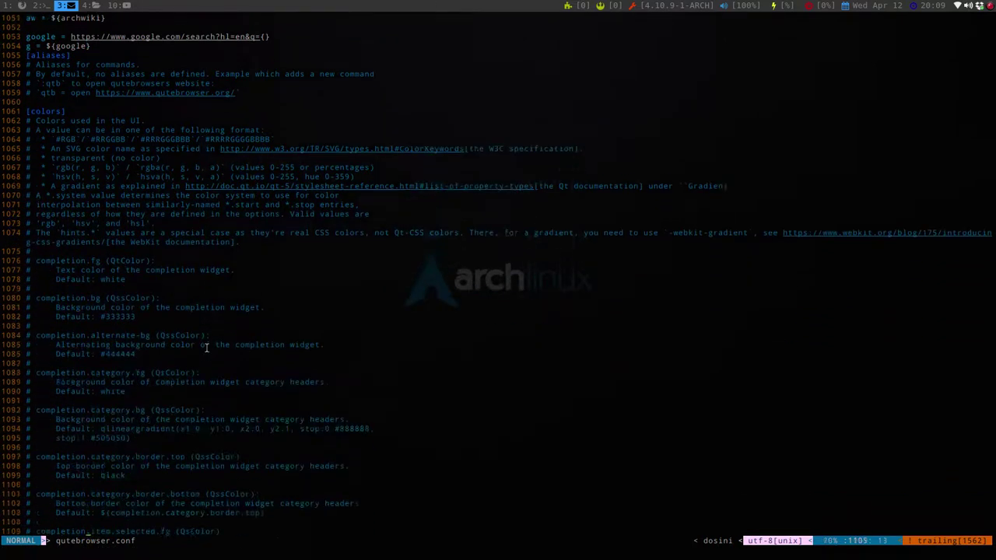
key("j")
key("j")
key("j")
key("j")
key("j")
key("j")
key("j")
key("j")
key("j")
key("j")
key("j")
key("j")
key("j")
key("j")
key("j")
key("j")
key("j")
key("j")
key("j")
key("j")
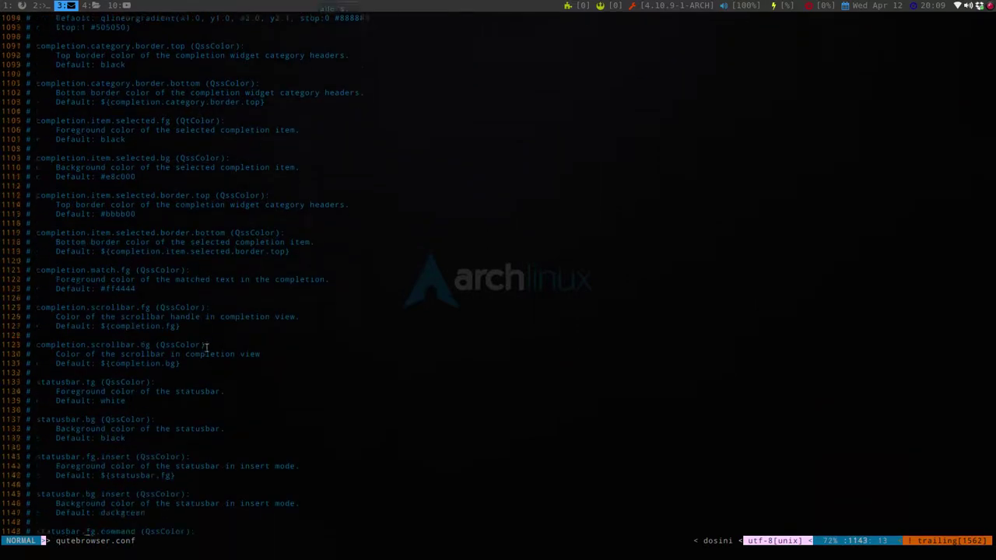
key("j")
key("j")
key("j")
key("j")
key("j")
key("j")
key("j")
key("j")
key("j")
key("j")
key("j")
key("j")
key("j")
key("j")
key("j")
key("j")
key("j")
key("j")
key("j")
key("j")
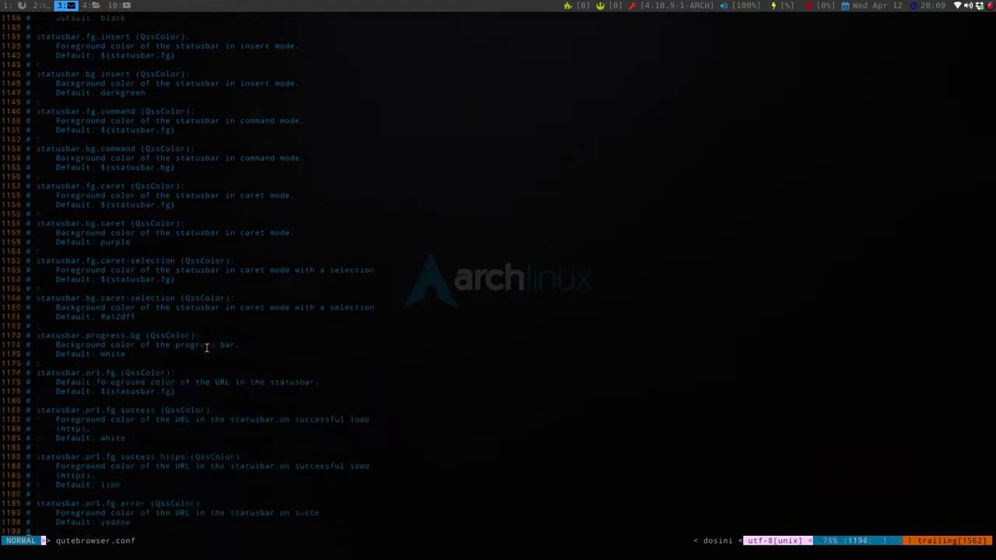
key("j")
key("j")
key("j")
key("j")
key("j")
key("j")
key("j")
key("j")
key("j")
key("j")
key("j")
key("j")
key("j")
key("j")
key("j")
key("j")
key("j")
key("j")
key("j")
key("j")
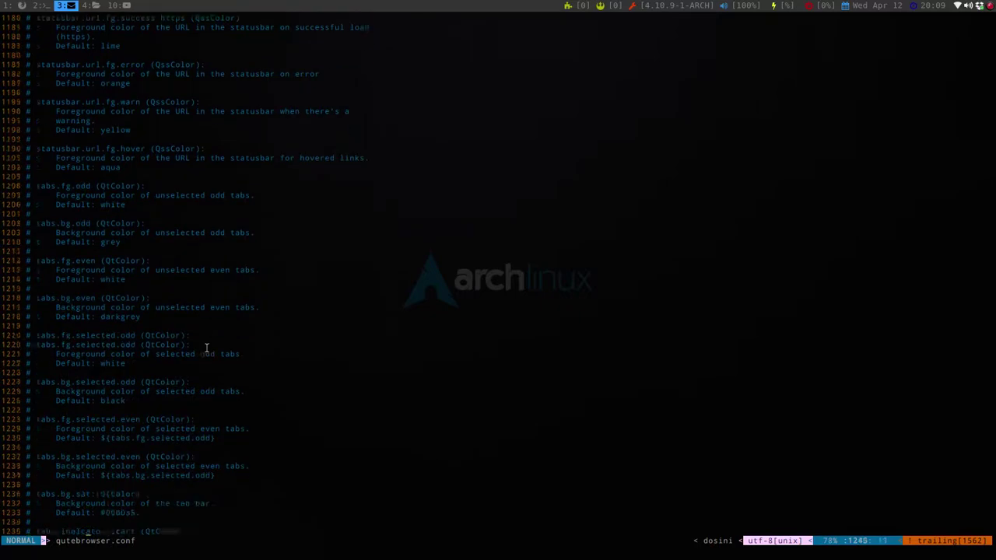
key("j")
key("j")
key("j")
key("j")
key("j")
key("j")
key("j")
key("j")
key("j")
key("j")
key("j")
key("j")
key("j")
key("j")
key("j")
key("j")
key("j")
key("j")
key("j")
key("j")
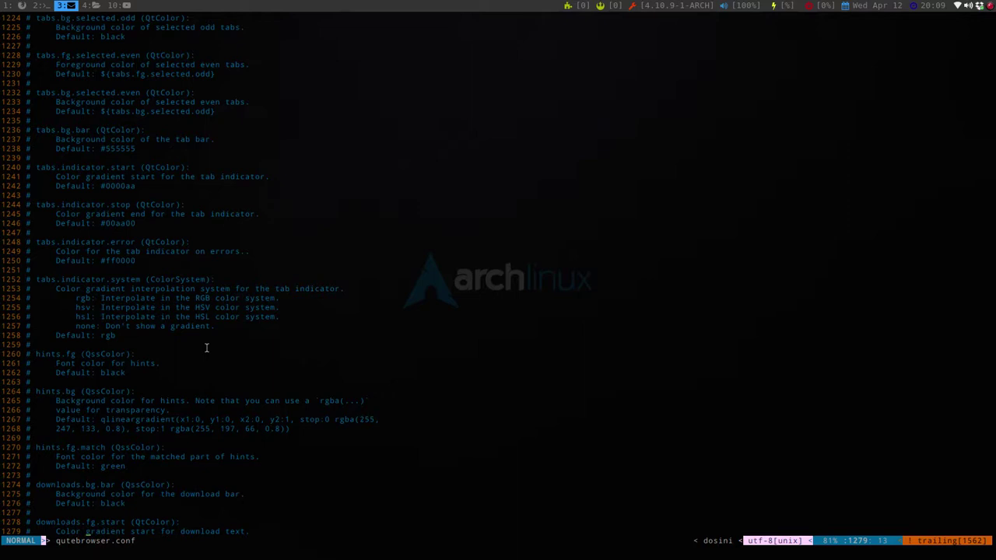
key("super+1")
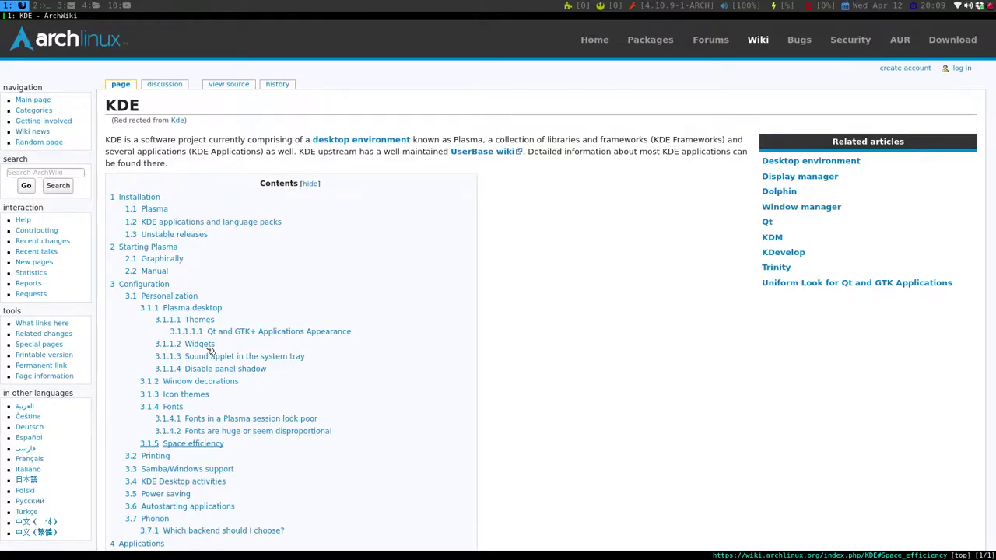
scroll(210, 351, "down", 1)
type("open w")
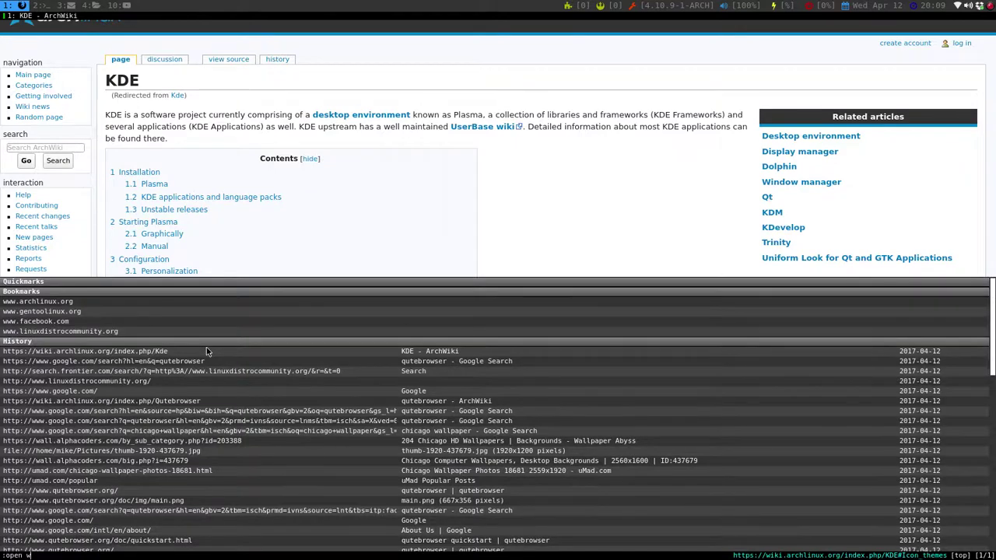
type("ww.yout")
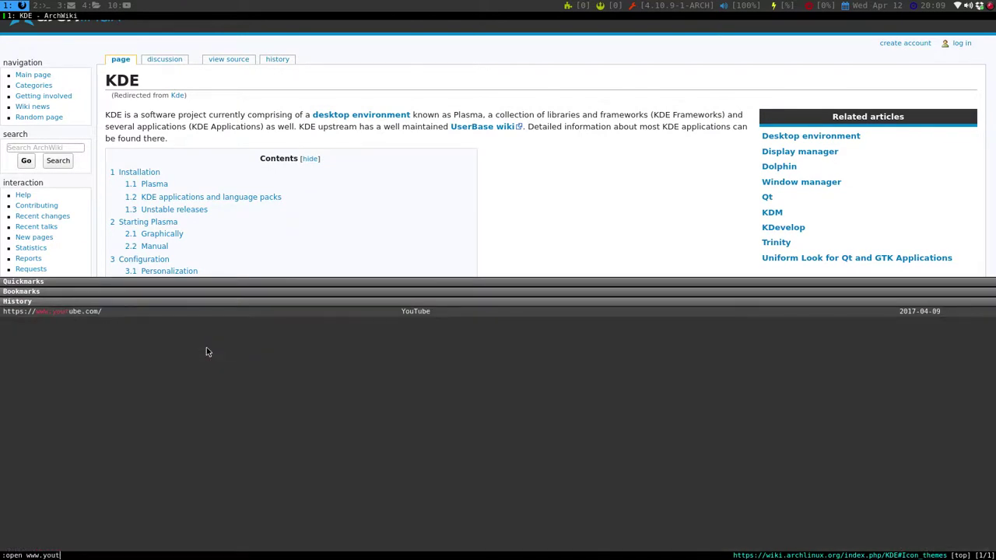
type("be.co")
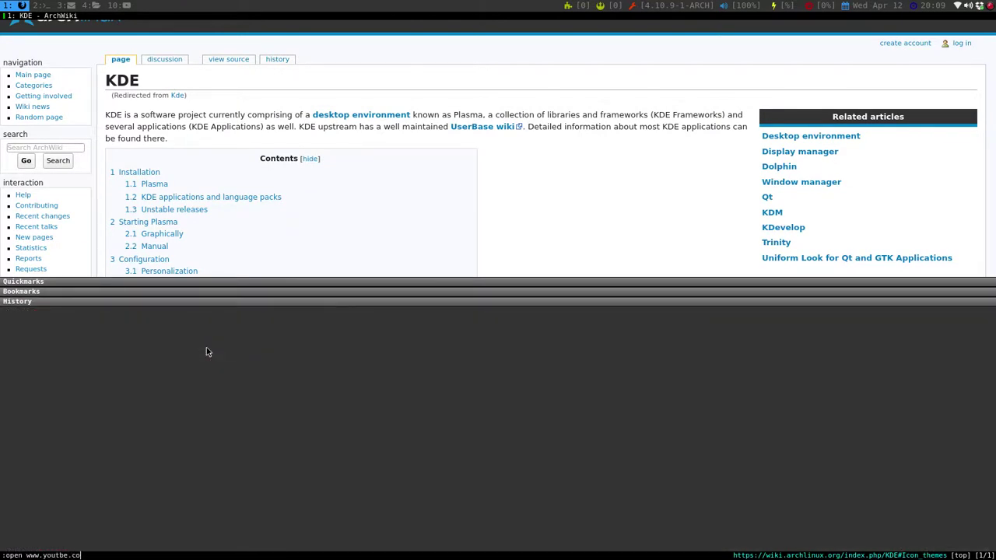
key("BackSpace")
key("BackSpace")
key("BackSpace")
key("BackSpace")
key("BackSpace")
key("BackSpace")
type("tube")
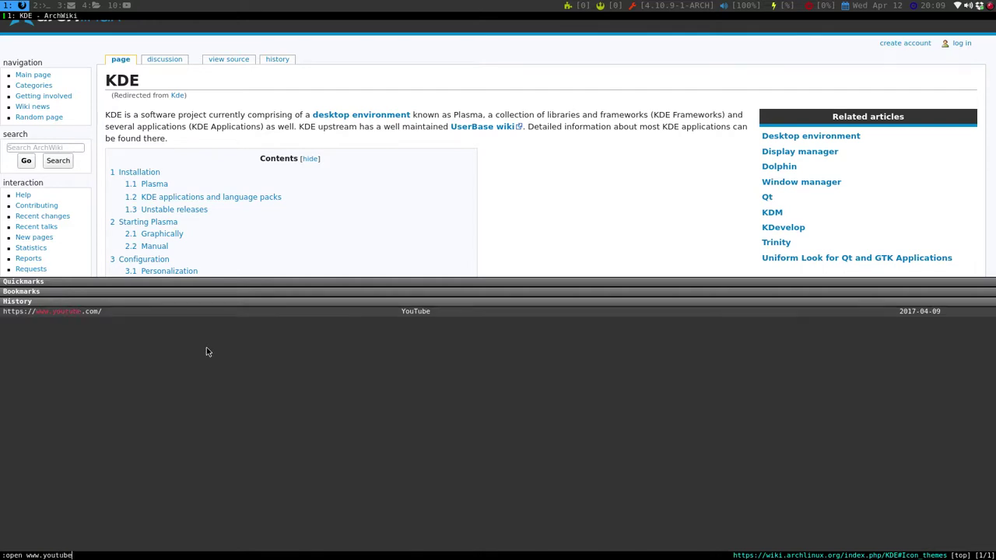
type(".com")
key("Return")
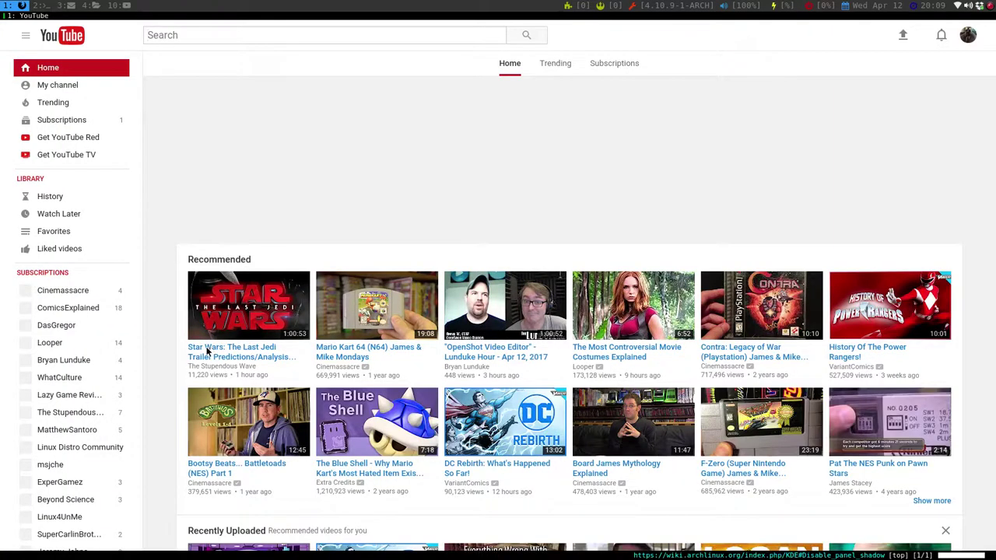
- Pick the first account in the 'Use YouTube as' prompt and confirm with OK
key("f")
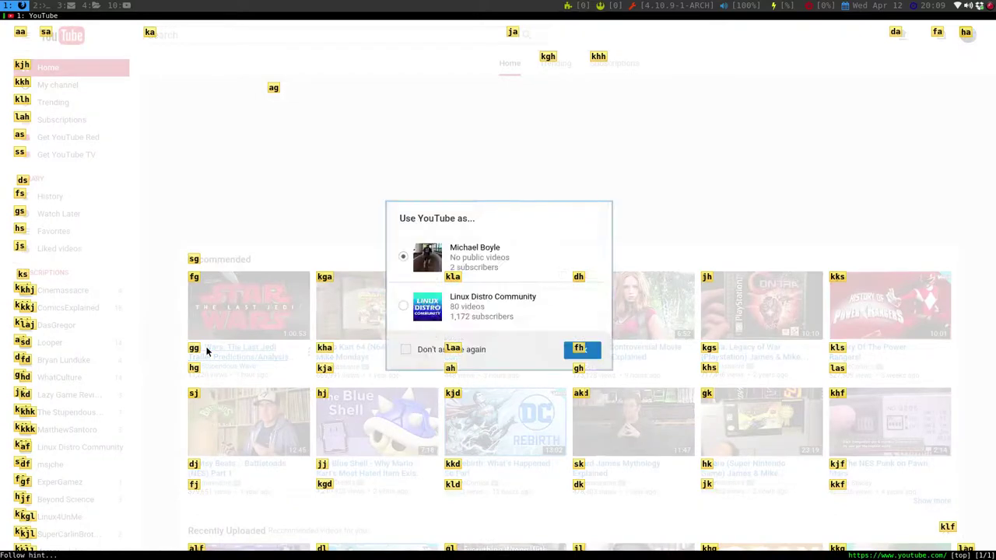
key("k")
key("l")
key("a")
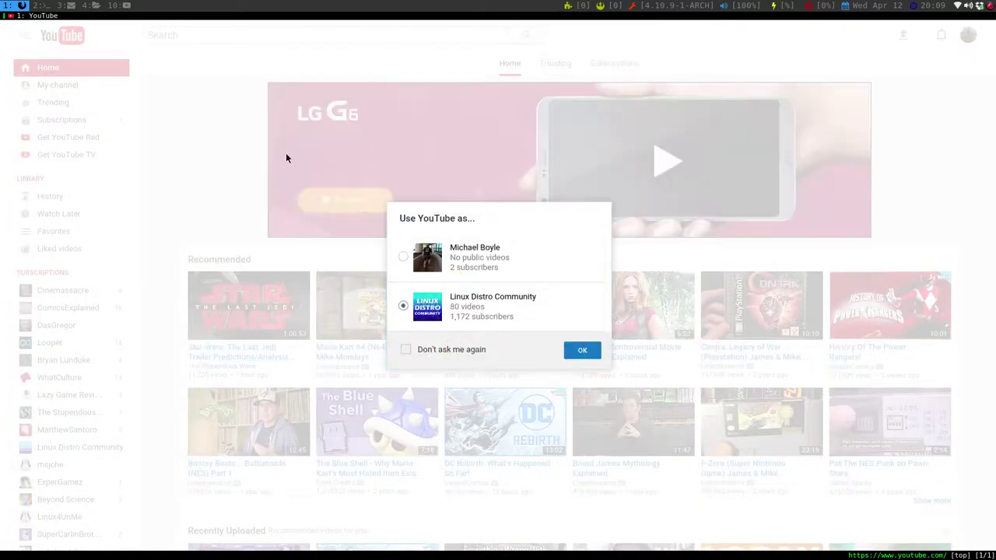
left_click(420, 269)
left_click(593, 353)
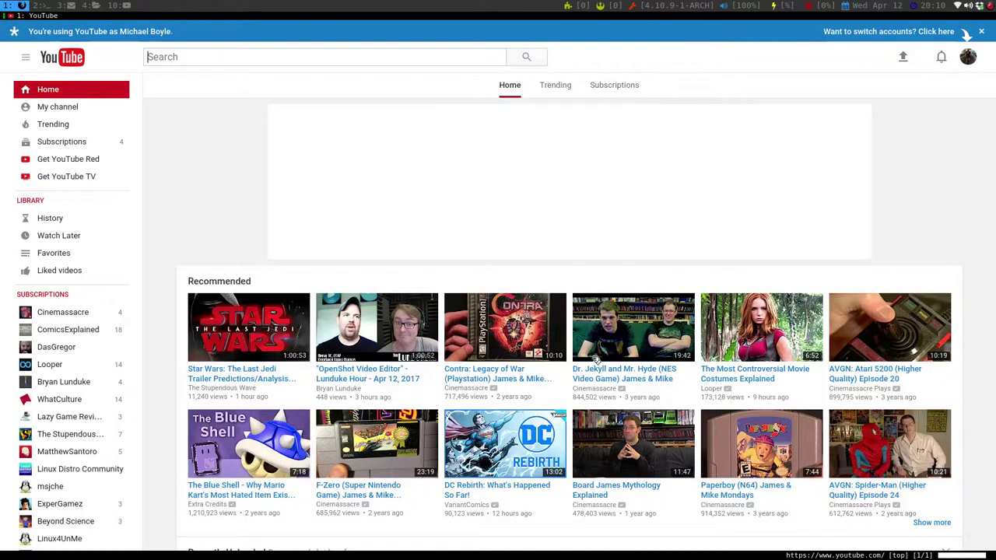
- Bring up link hints on YouTube and dismiss them without following any
key("f")
key("Escape")
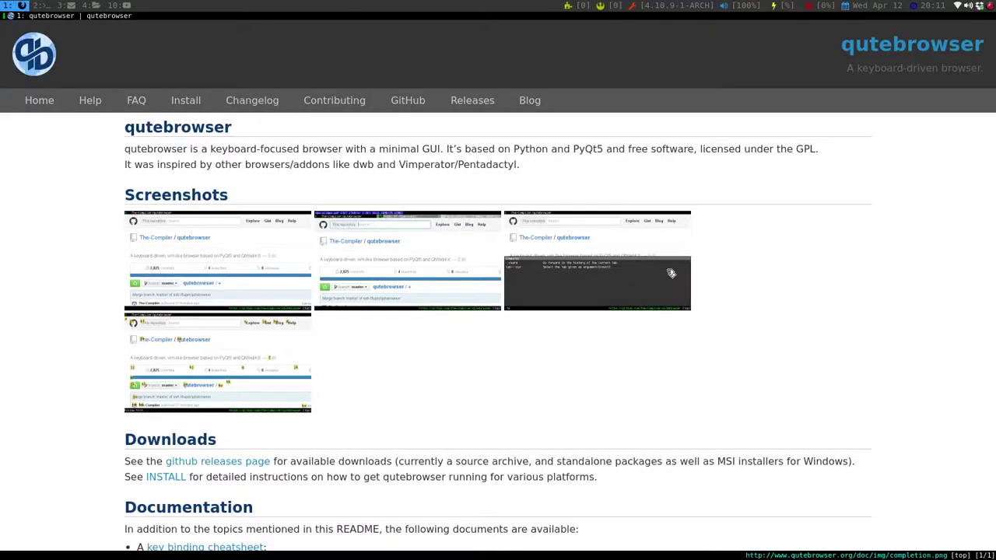
- Scroll down the qutebrowser.org home page to the Authors list
scroll(669, 273, "down", 6)
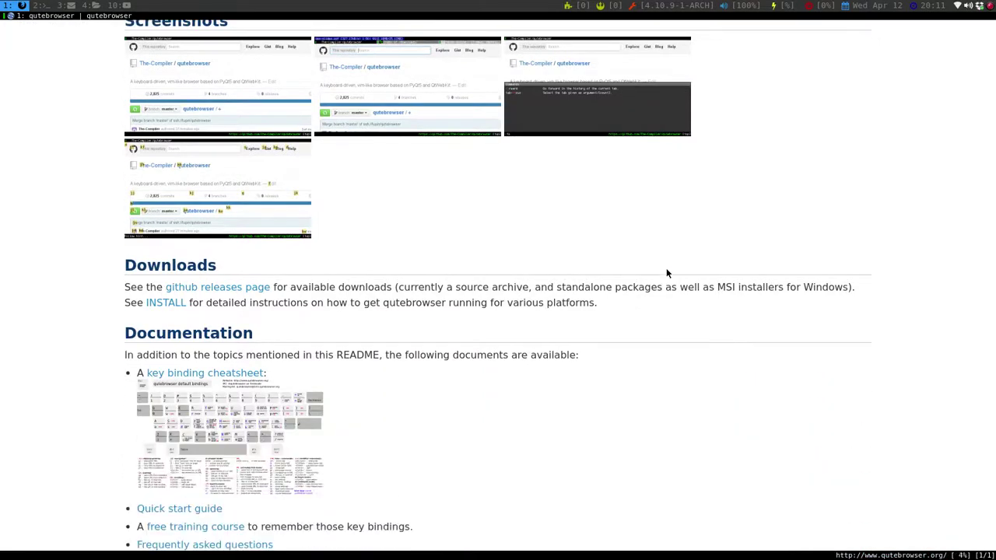
scroll(667, 272, "down", 7)
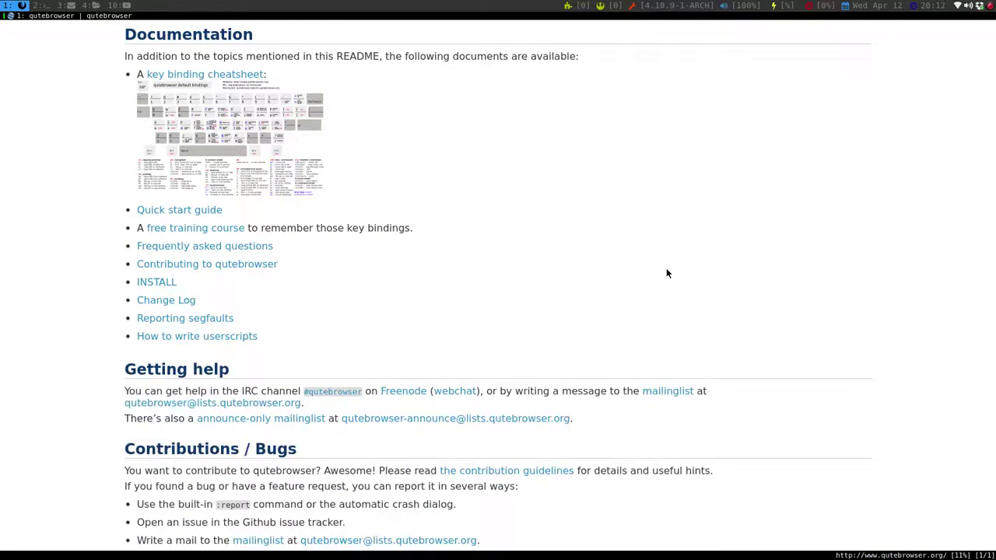
scroll(665, 273, "up", 13)
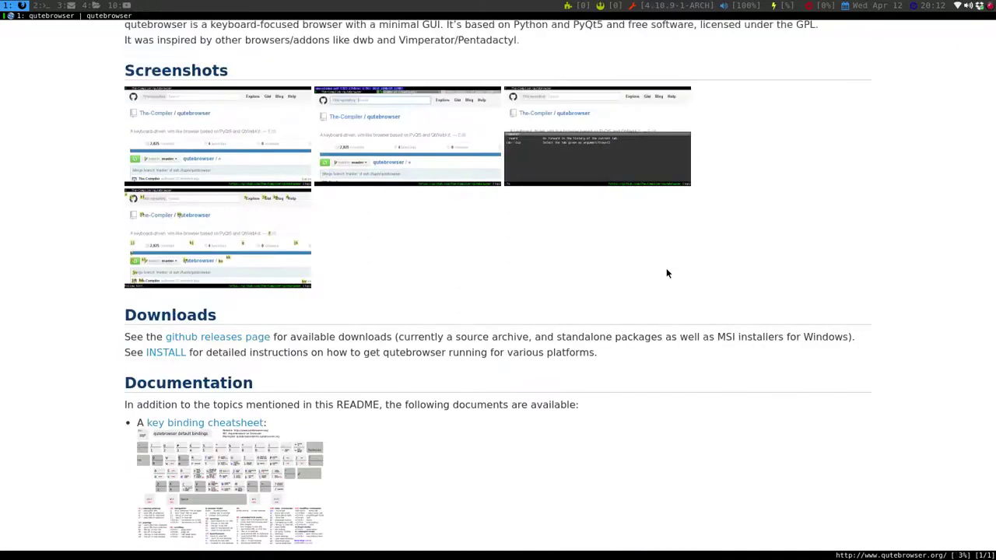
scroll(668, 273, "down", 16)
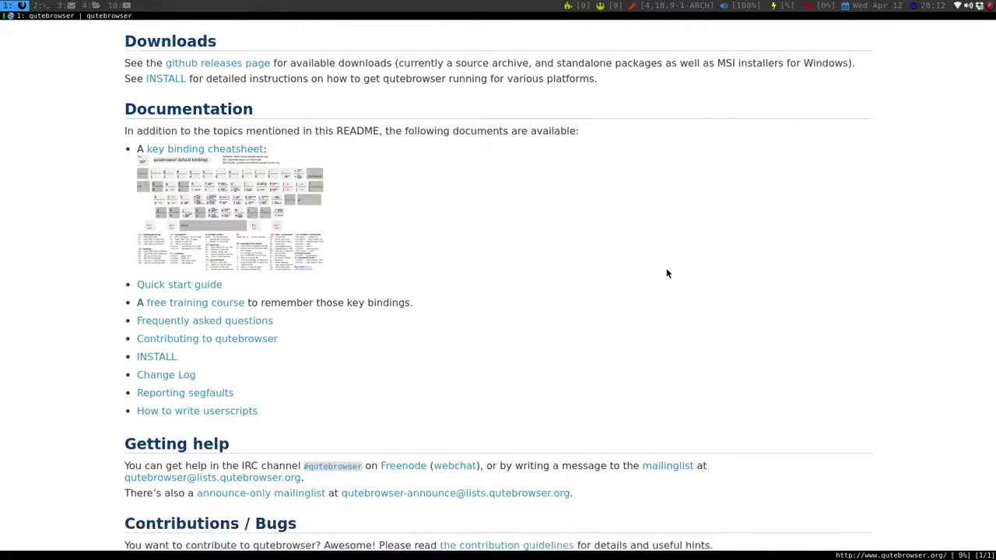
scroll(666, 273, "down", 14)
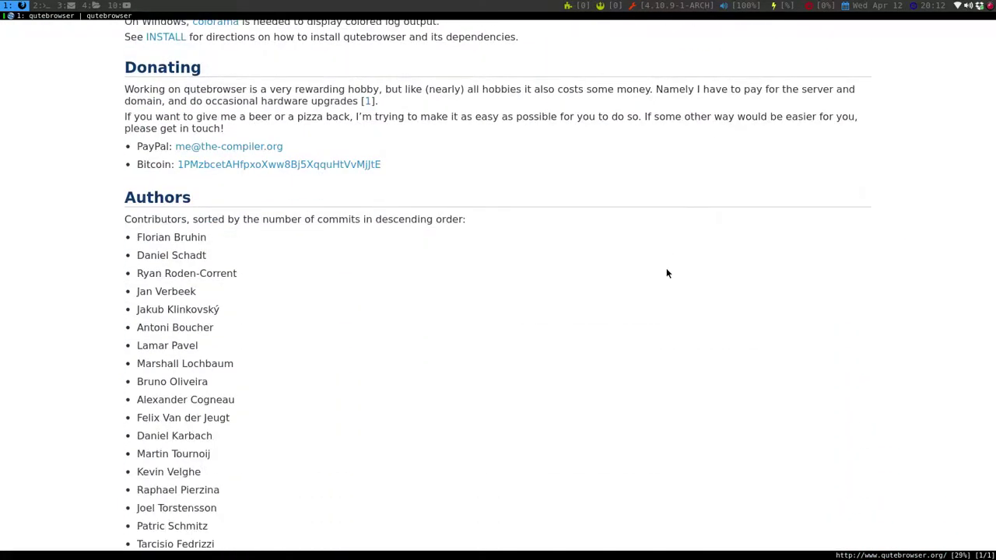
scroll(666, 273, "down", 7)
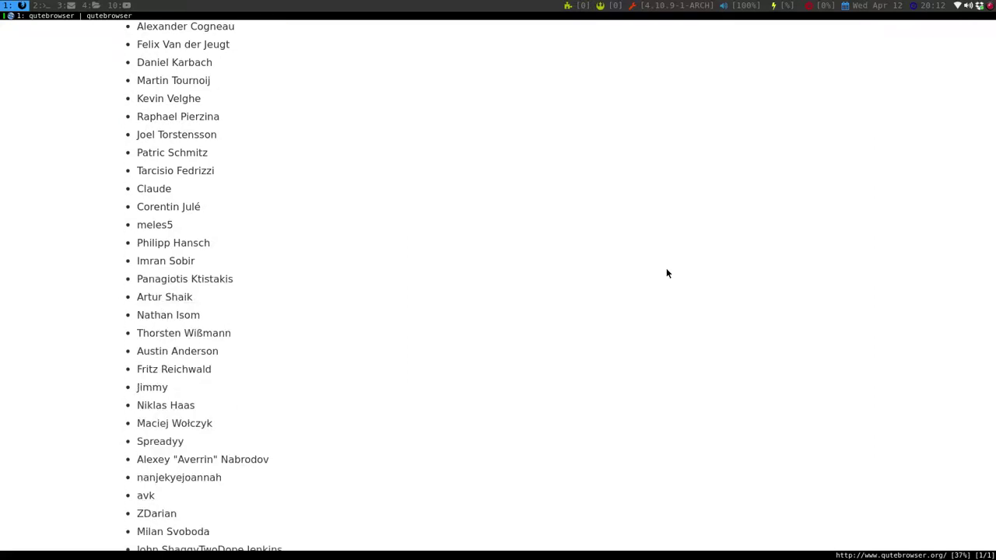
scroll(666, 273, "down", 13)
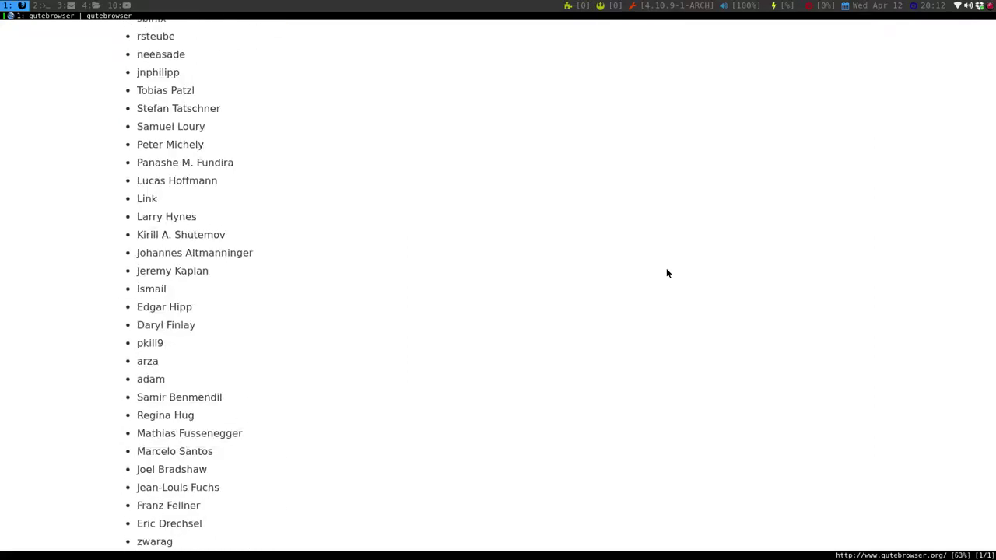
scroll(666, 273, "down", 9)
scroll(665, 273, "down", 7)
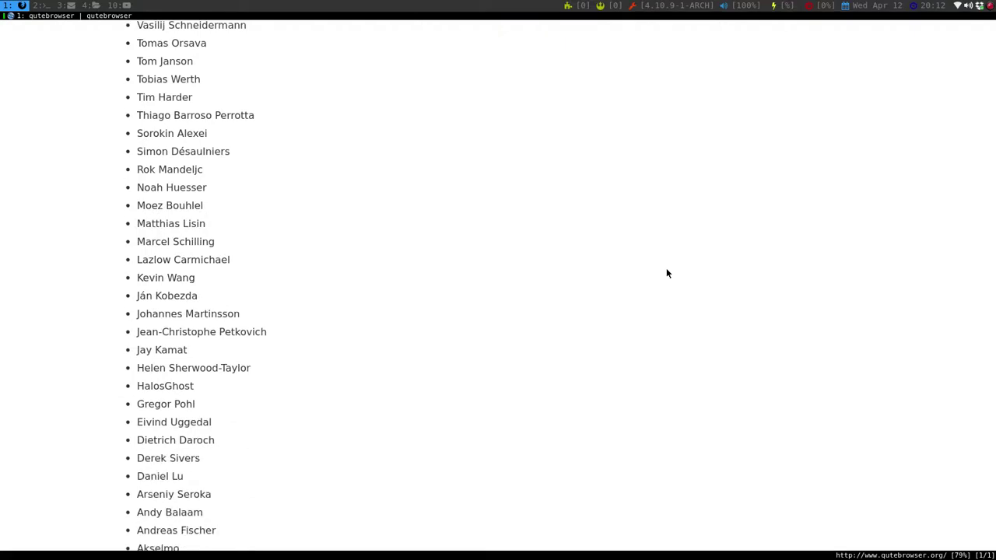
scroll(666, 273, "down", 5)
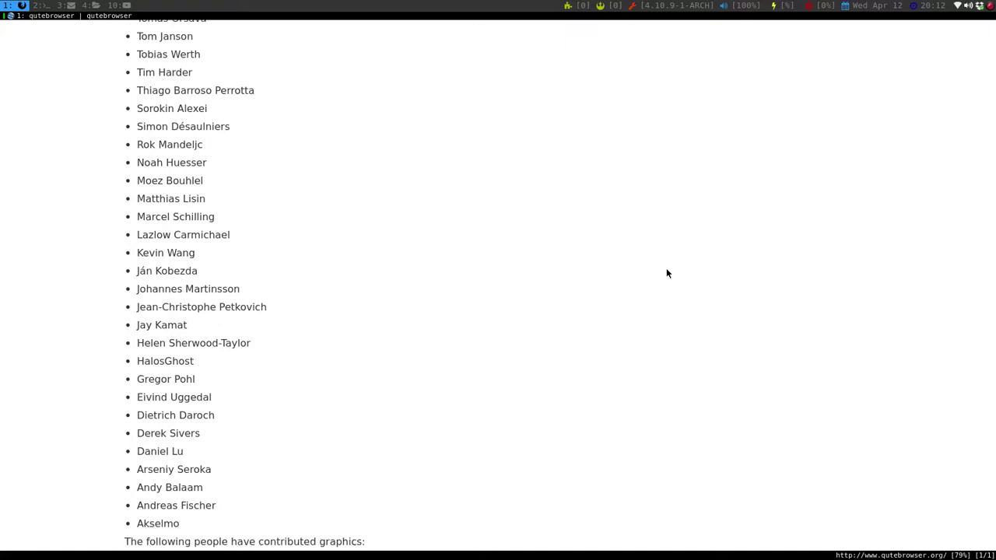
- Scroll back up to the top of the qutebrowser.org page
scroll(666, 273, "up", 12)
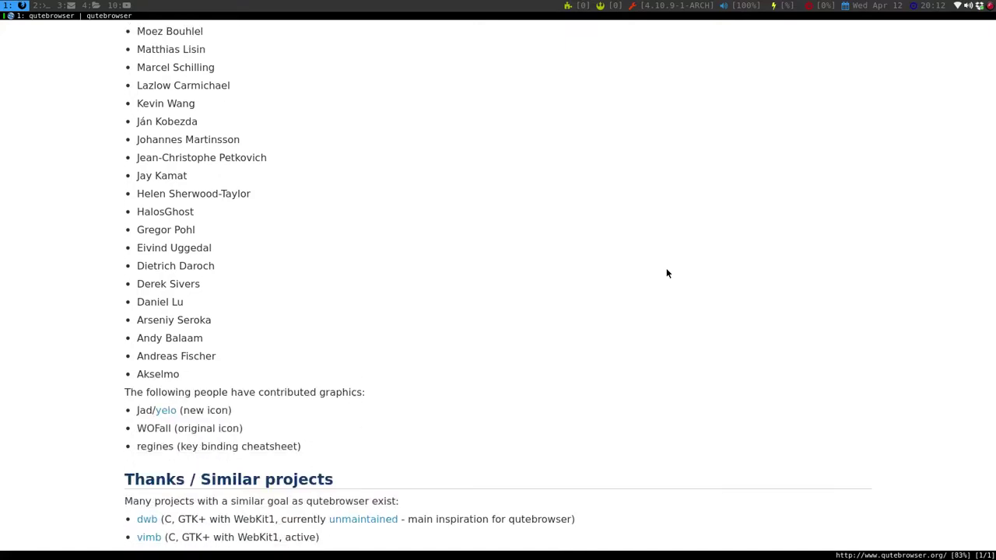
scroll(666, 269, "up", 9)
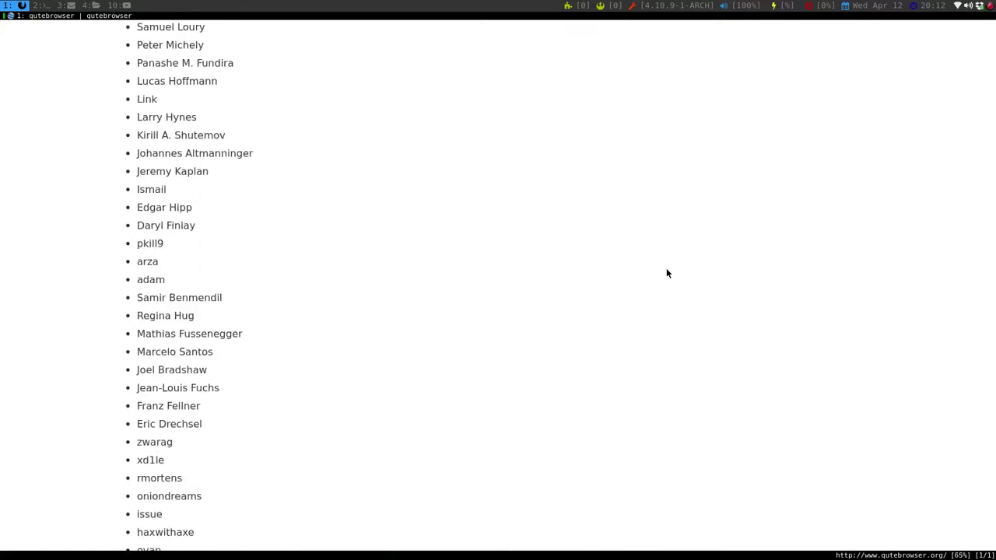
scroll(666, 273, "up", 6)
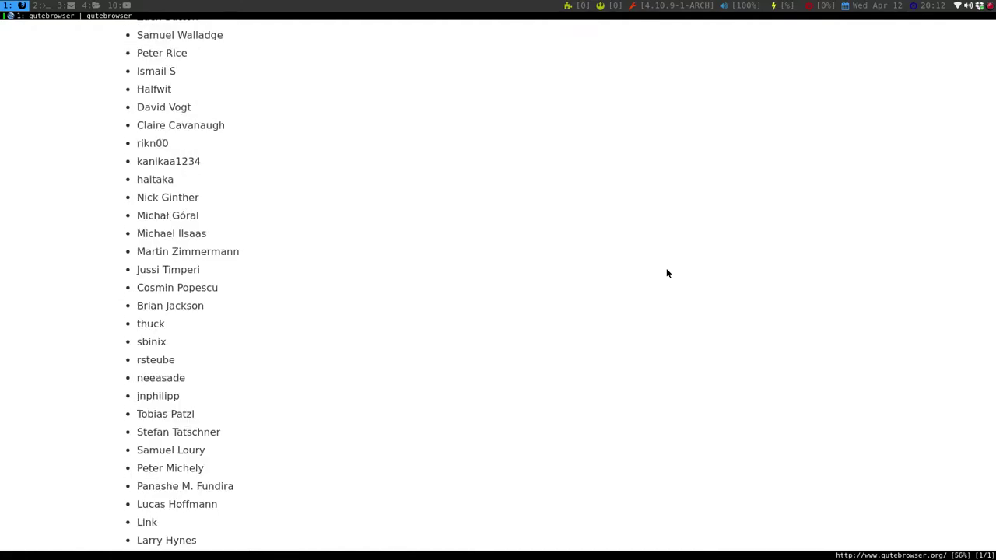
scroll(666, 273, "up", 20)
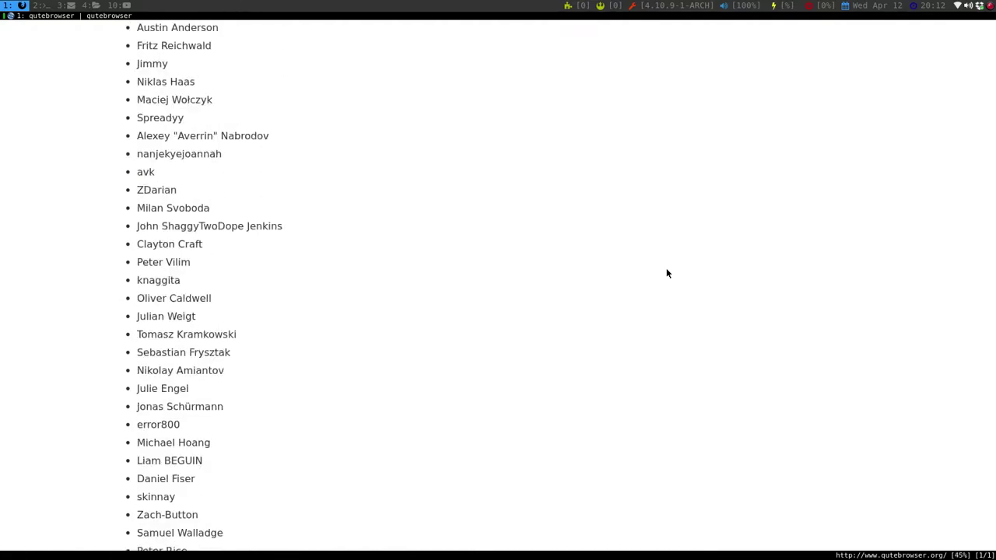
scroll(665, 273, "up", 11)
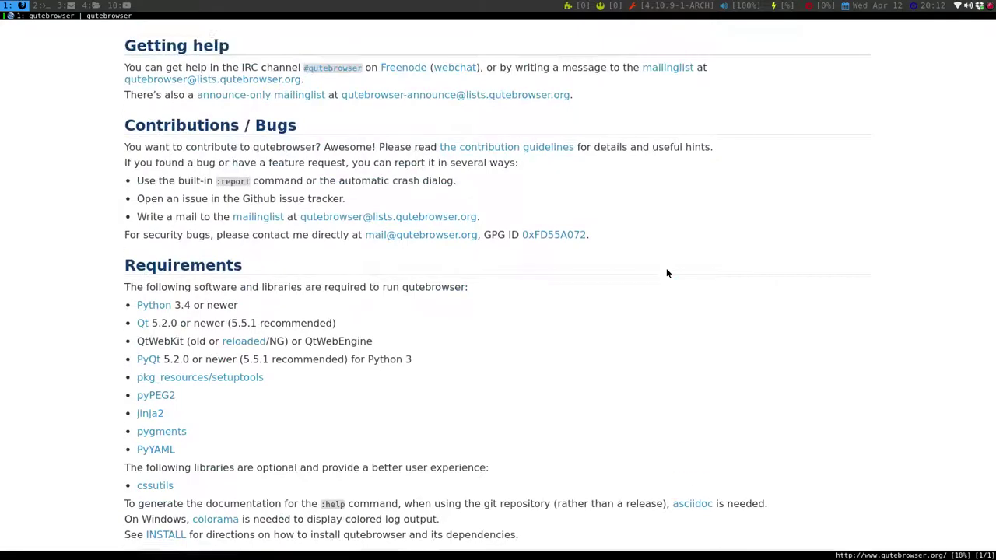
scroll(666, 273, "up", 6)
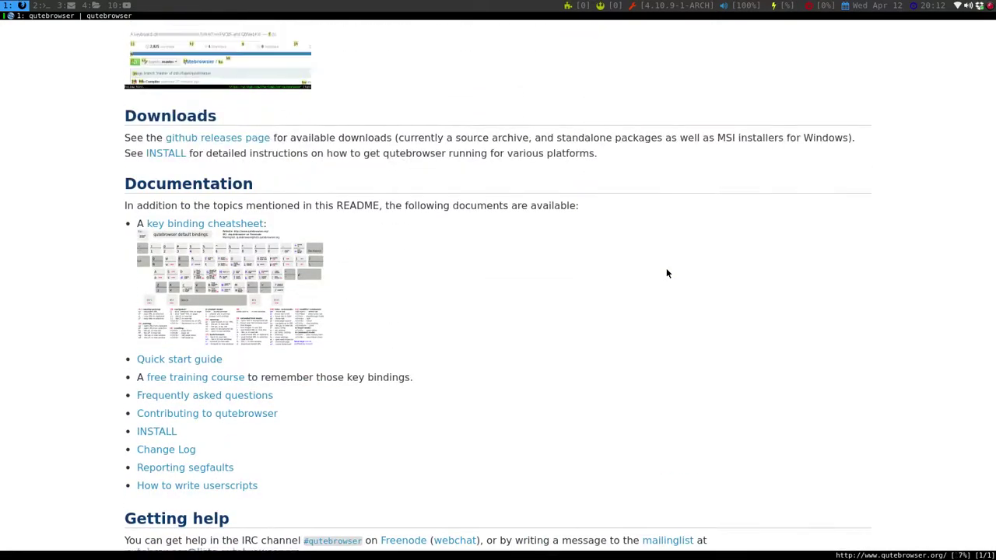
- Follow the FAQ link hint, then select the answers to questions 2 and 3 and deselect
key("f")
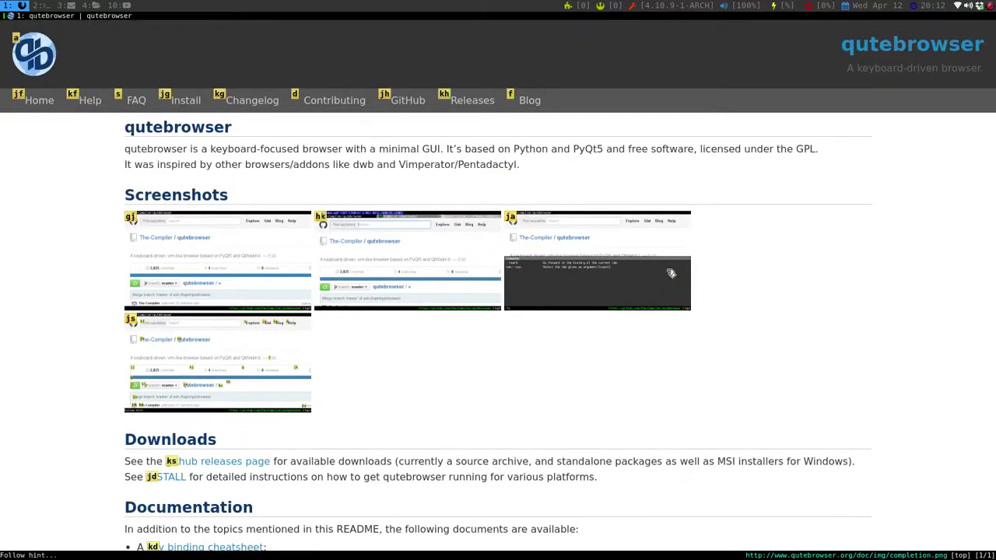
key("s")
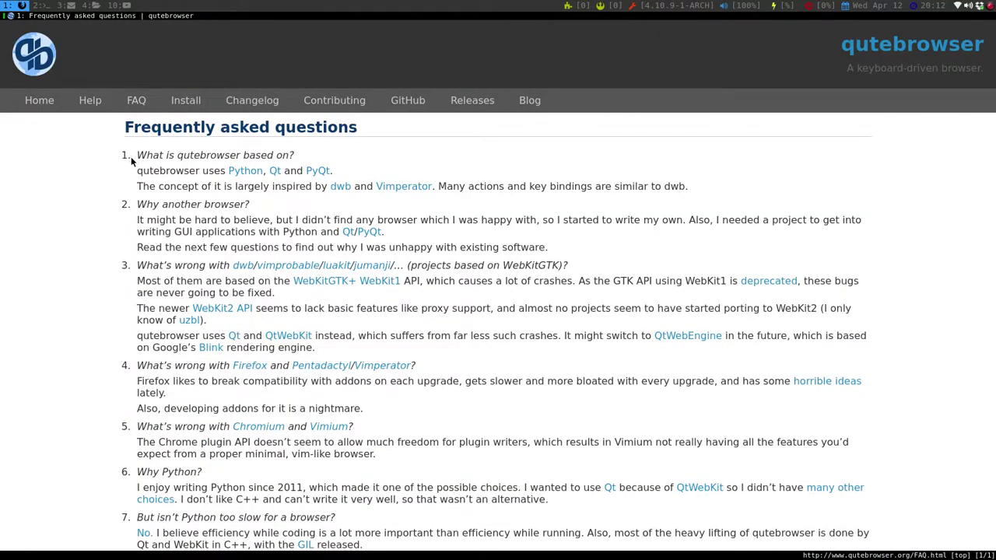
left_click_drag(141, 216, 275, 293)
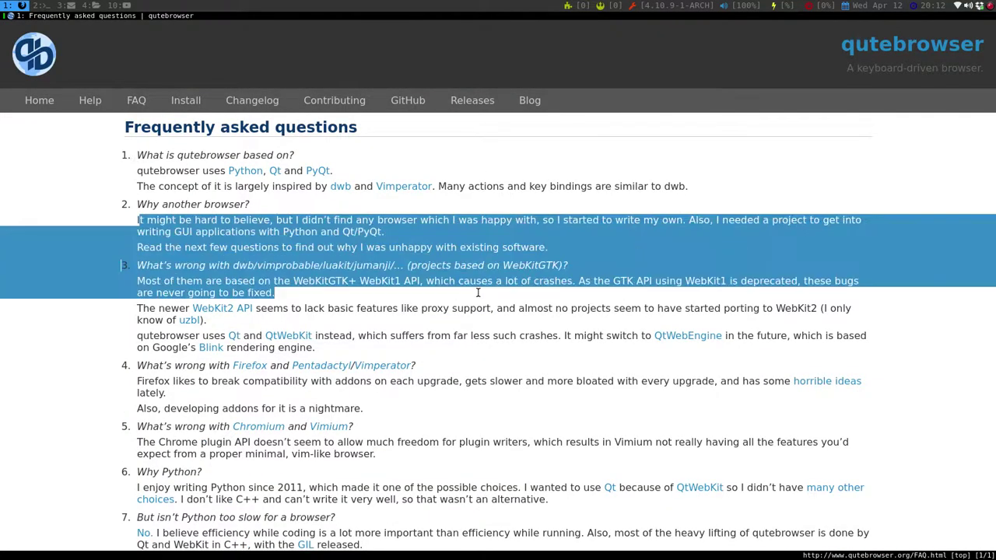
left_click(401, 356)
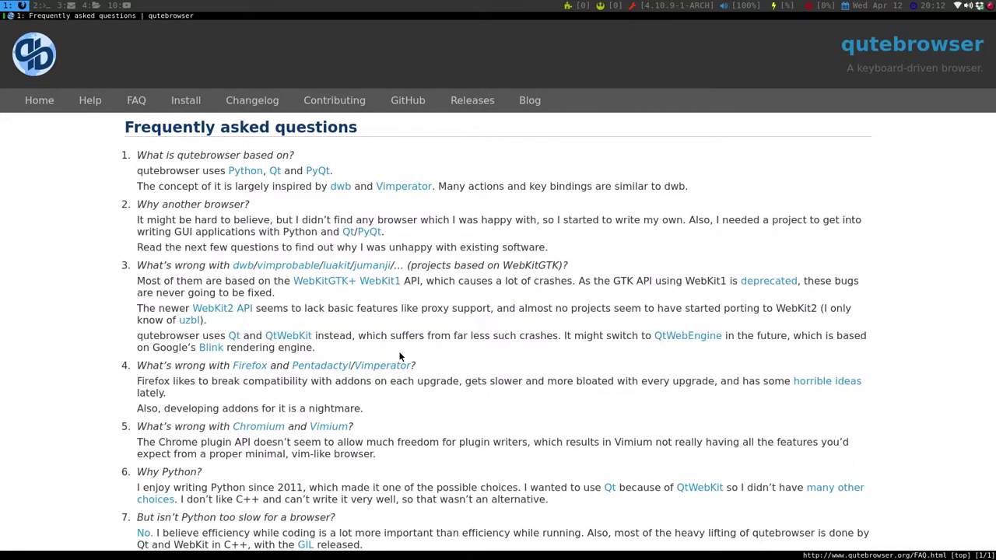